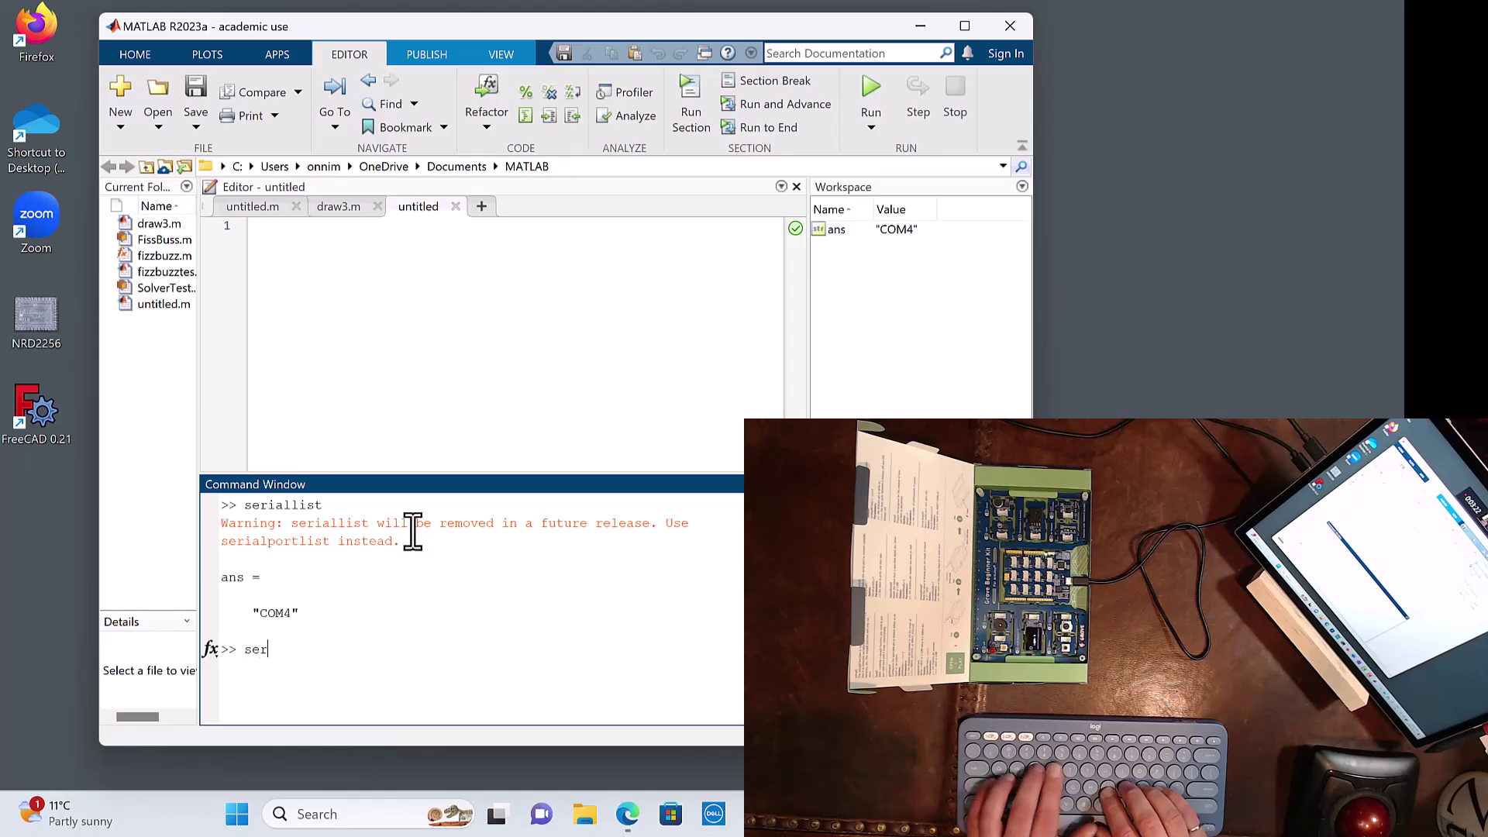
Step: Rerun serialportlist until COM4 is listed again, then start typing arduino
{"action": "type", "text": "st"}
{"action": "key", "text": "Return"}
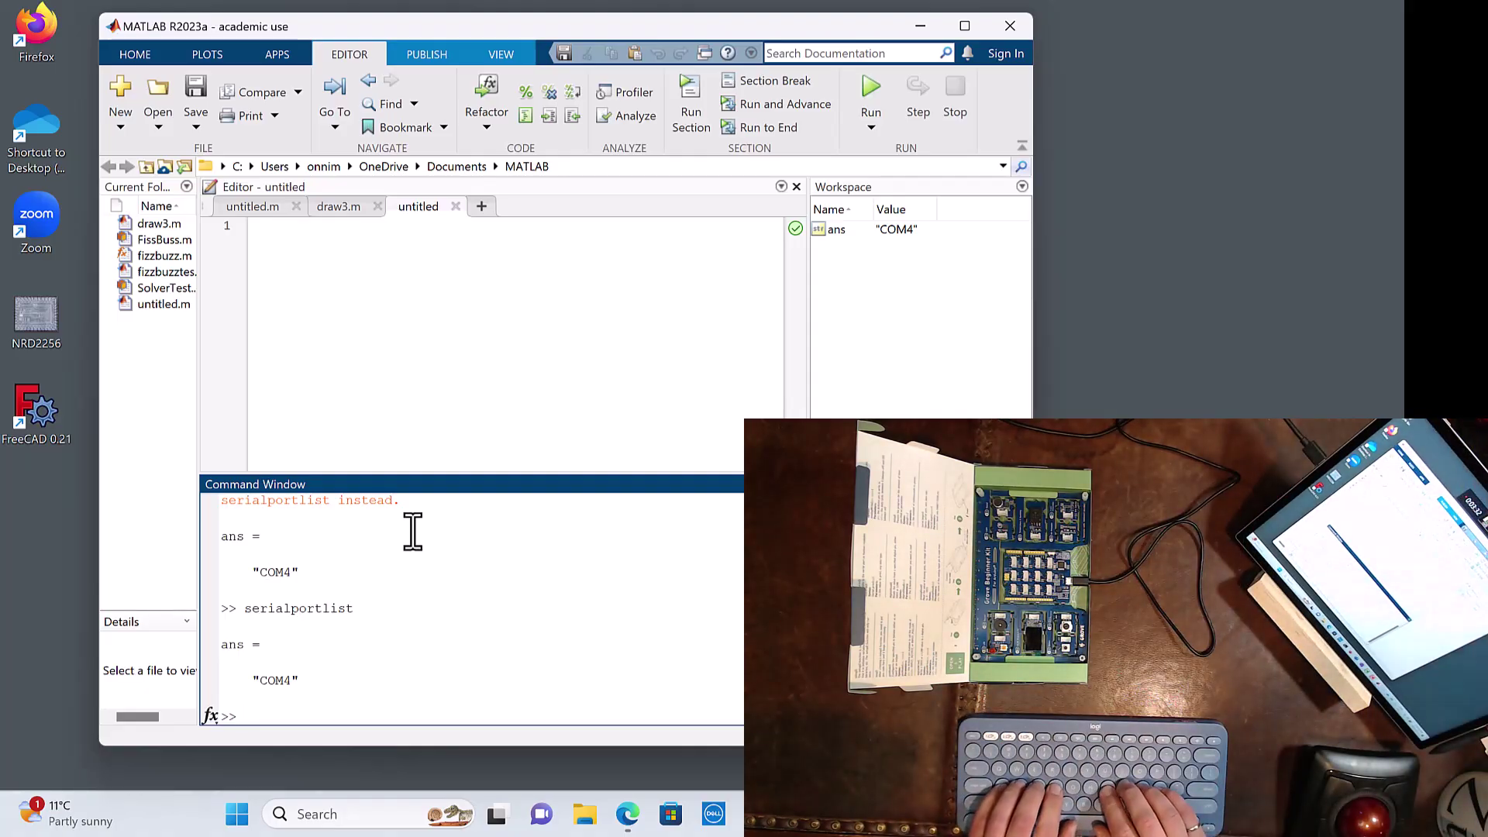
{"action": "type", "text": "ser"}
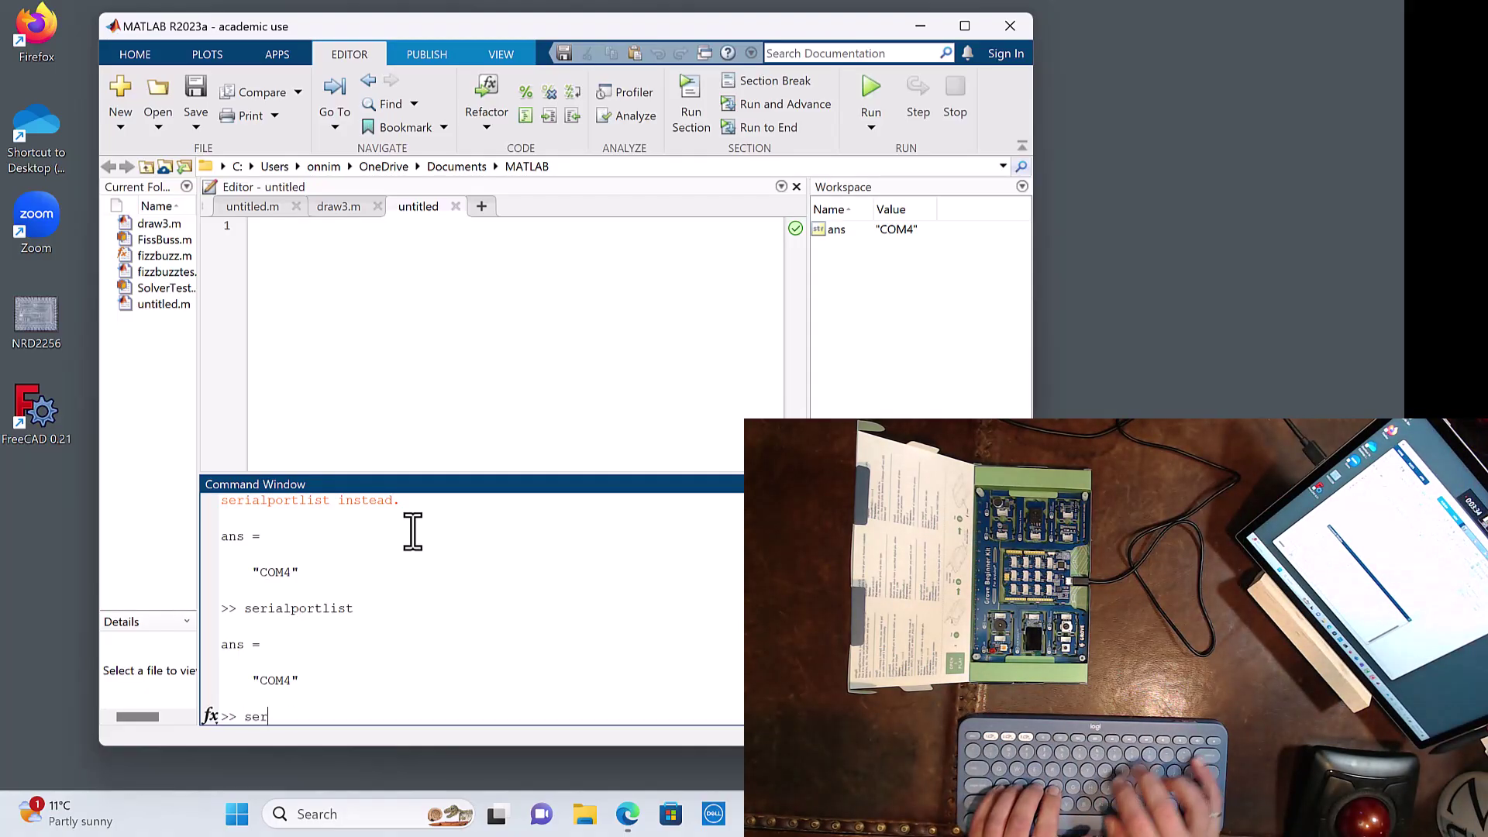
{"action": "type", "text": "ialportlist"}
{"action": "key", "text": "Return"}
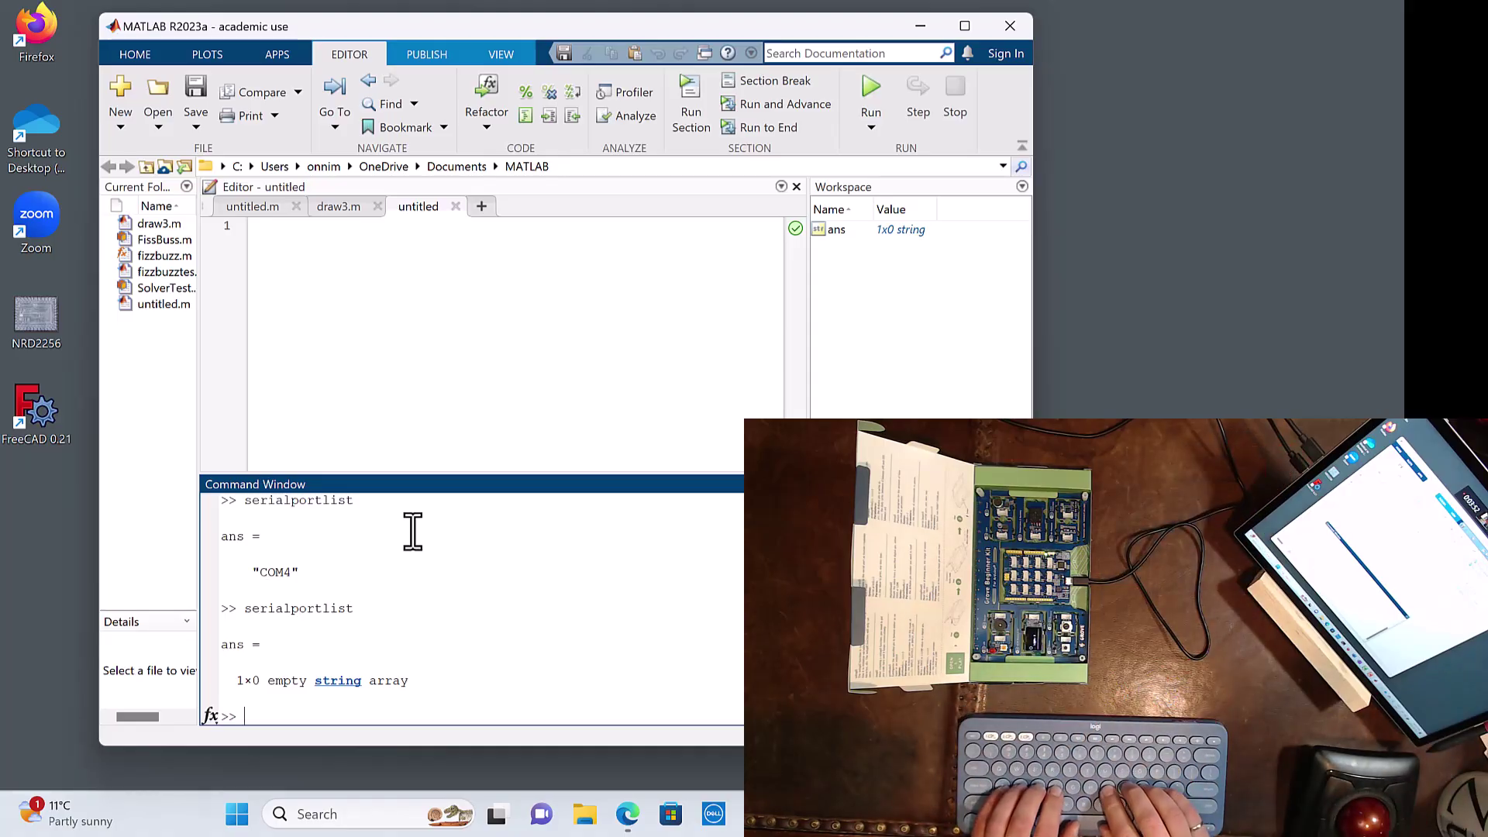
{"action": "type", "text": "ialportlist"}
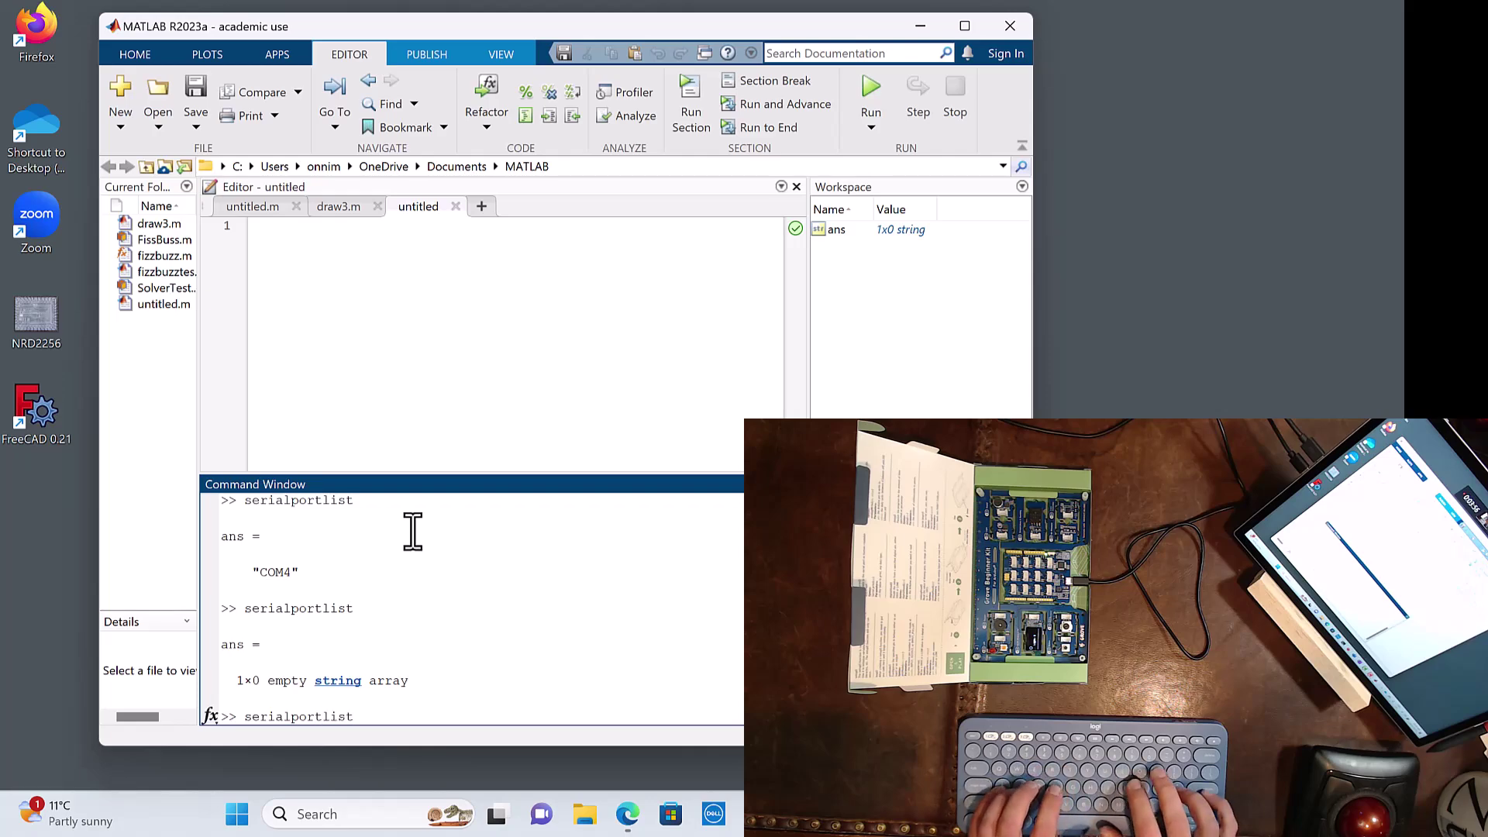
{"action": "key", "text": "Return"}
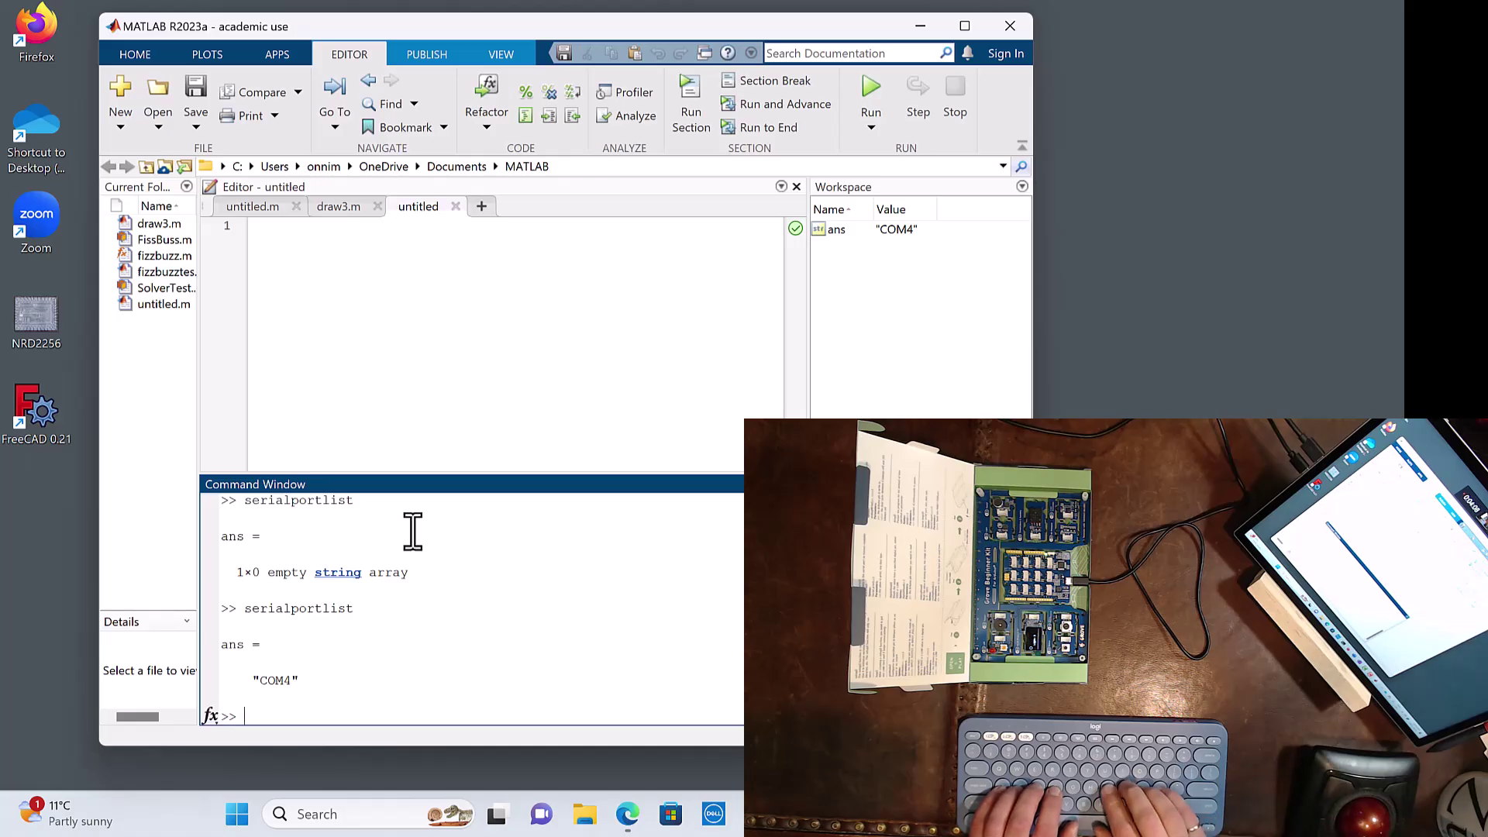
{"action": "type", "text": "ar"}
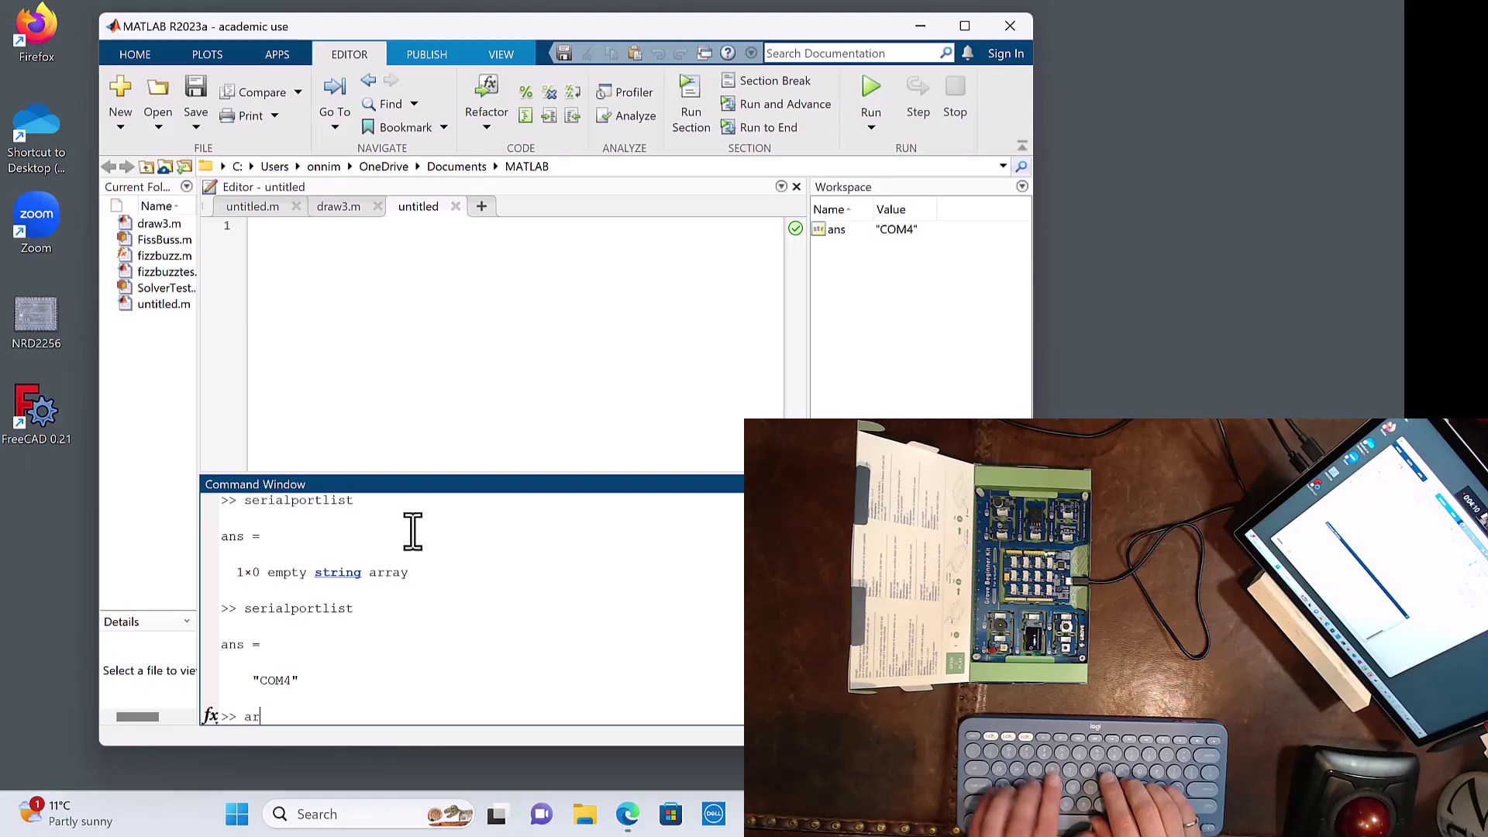
{"action": "type", "text": "duino"}
Step: Run arduino, browse the HOME and APPS tabs, then rerun it; both runs hit the missing support package error
{"action": "key", "text": "Return"}
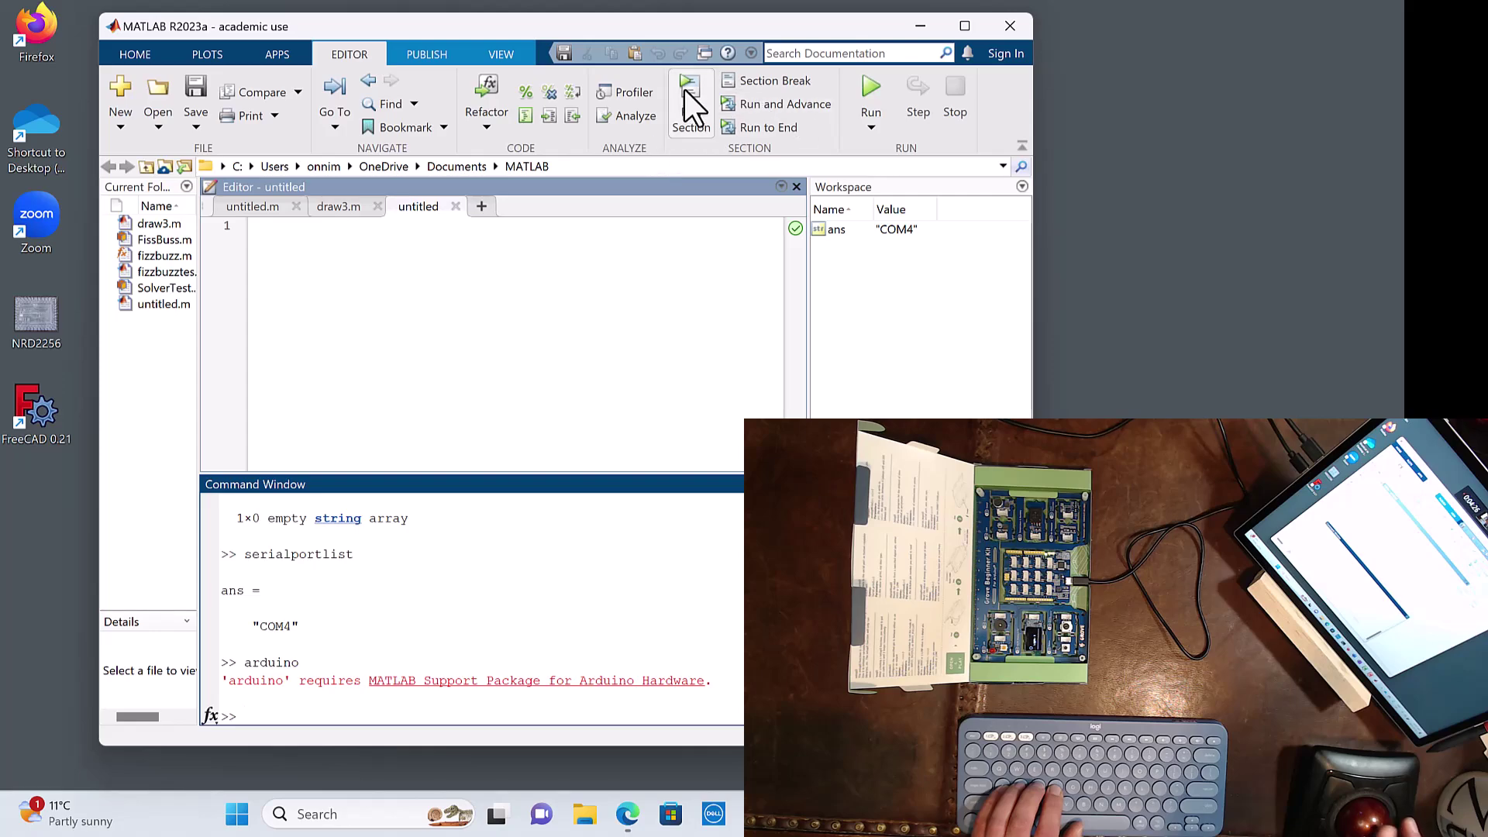
{"action": "left_click", "coordinate": [134, 51]}
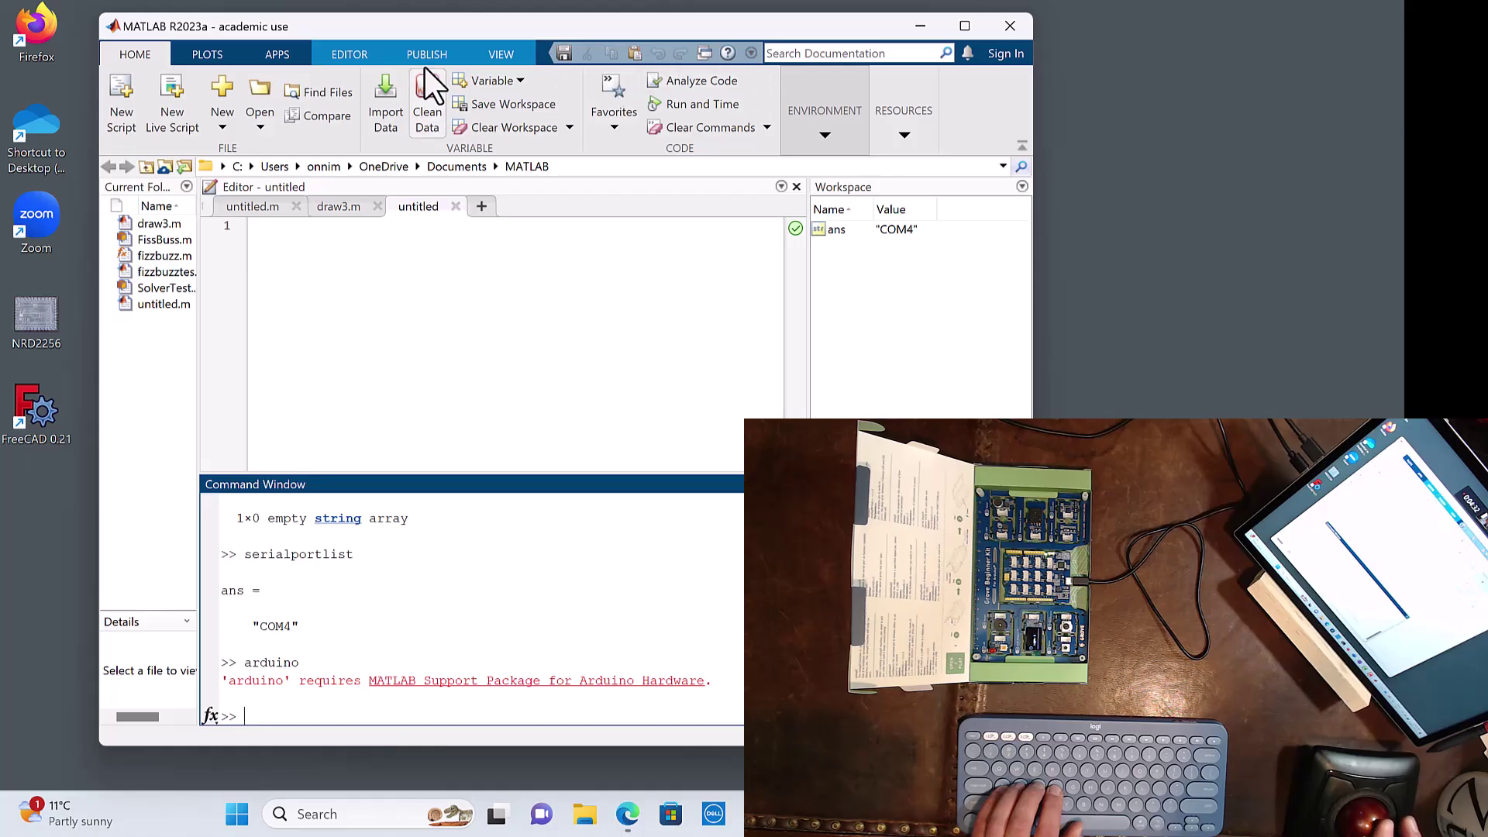
{"action": "left_click", "coordinate": [276, 55]}
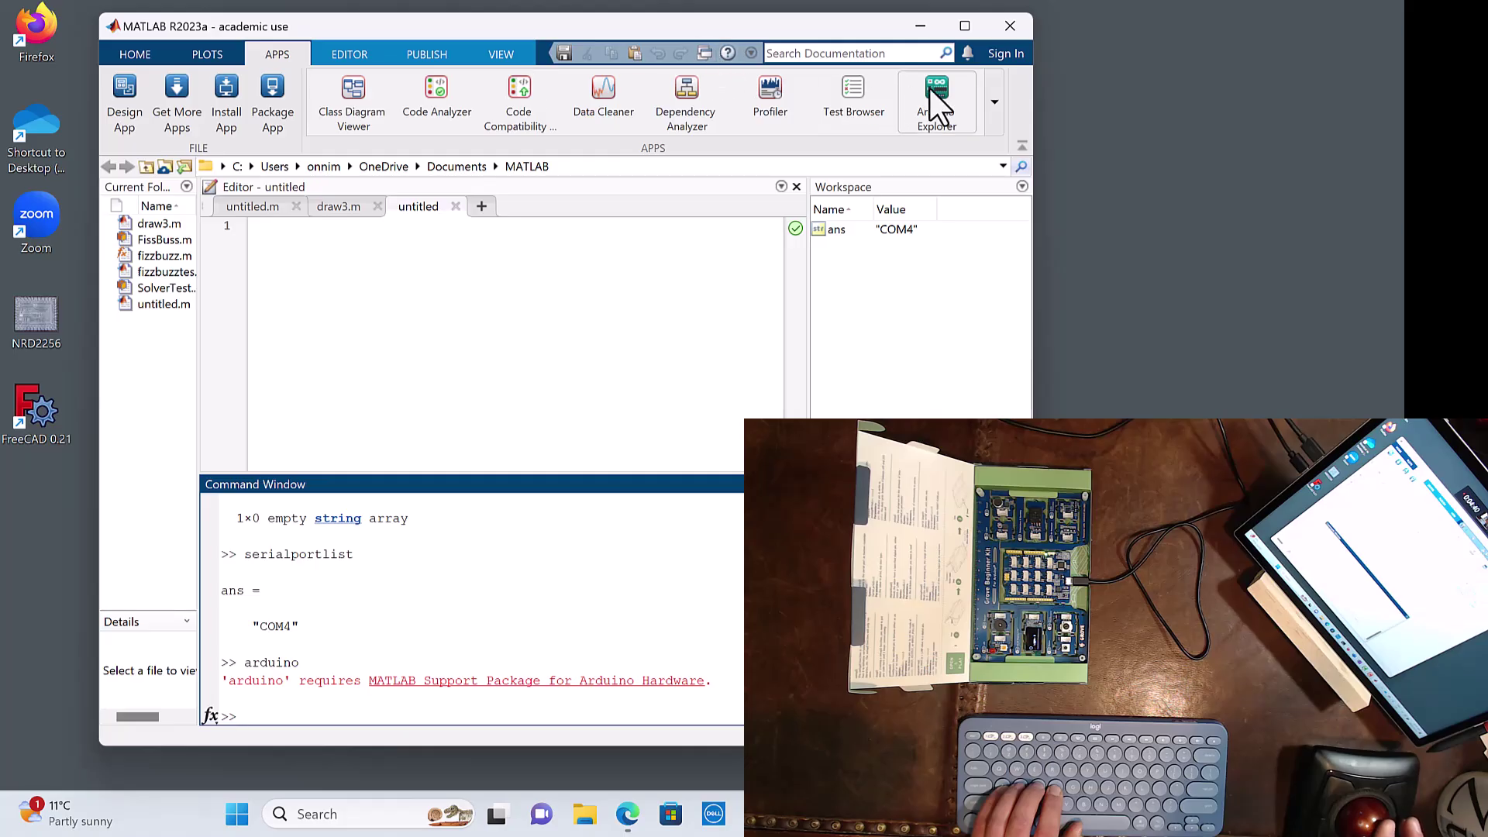
{"action": "left_click", "coordinate": [137, 54]}
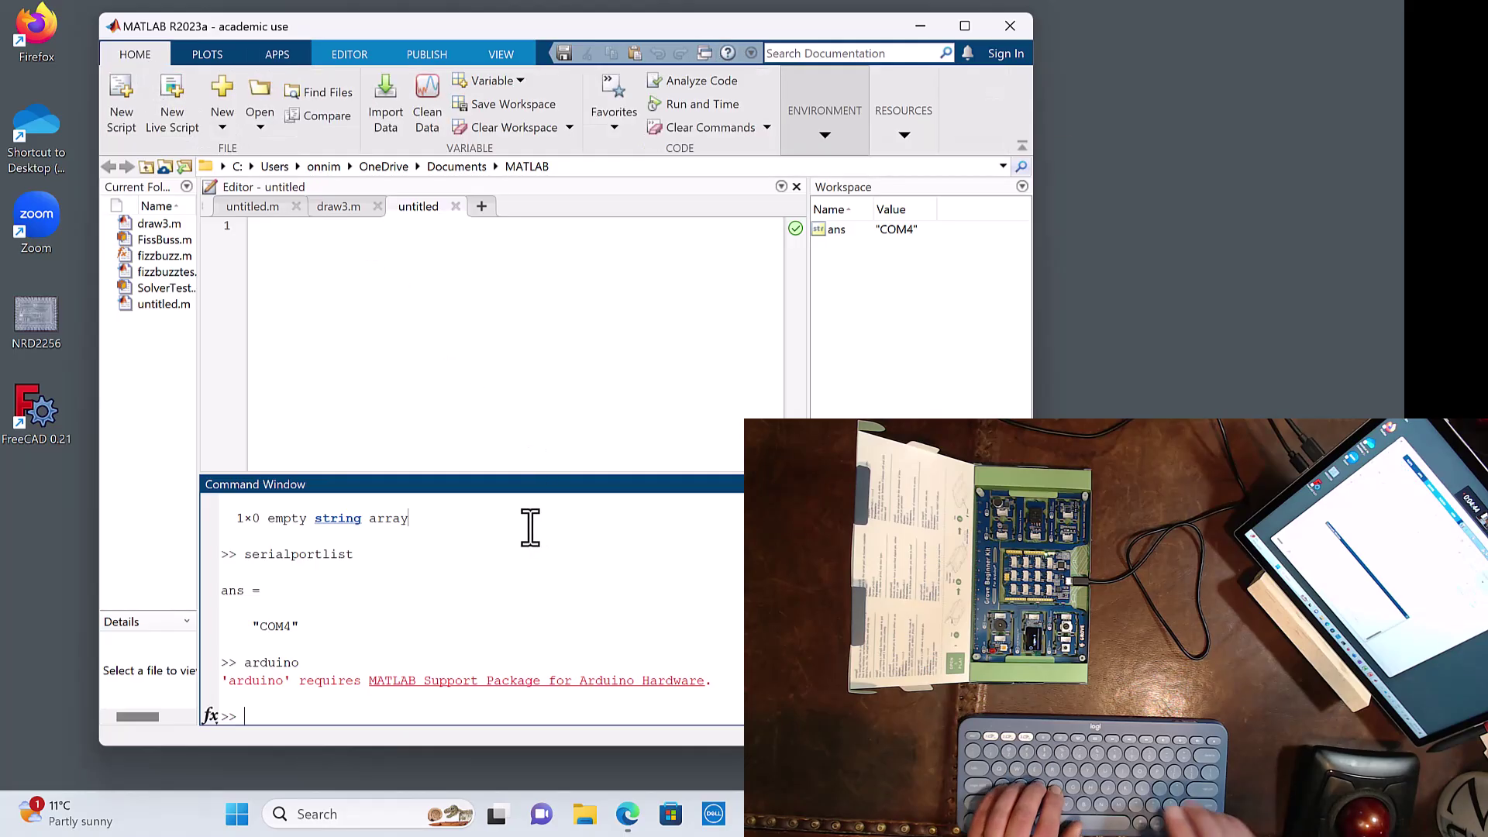
{"action": "type", "text": "arduino"}
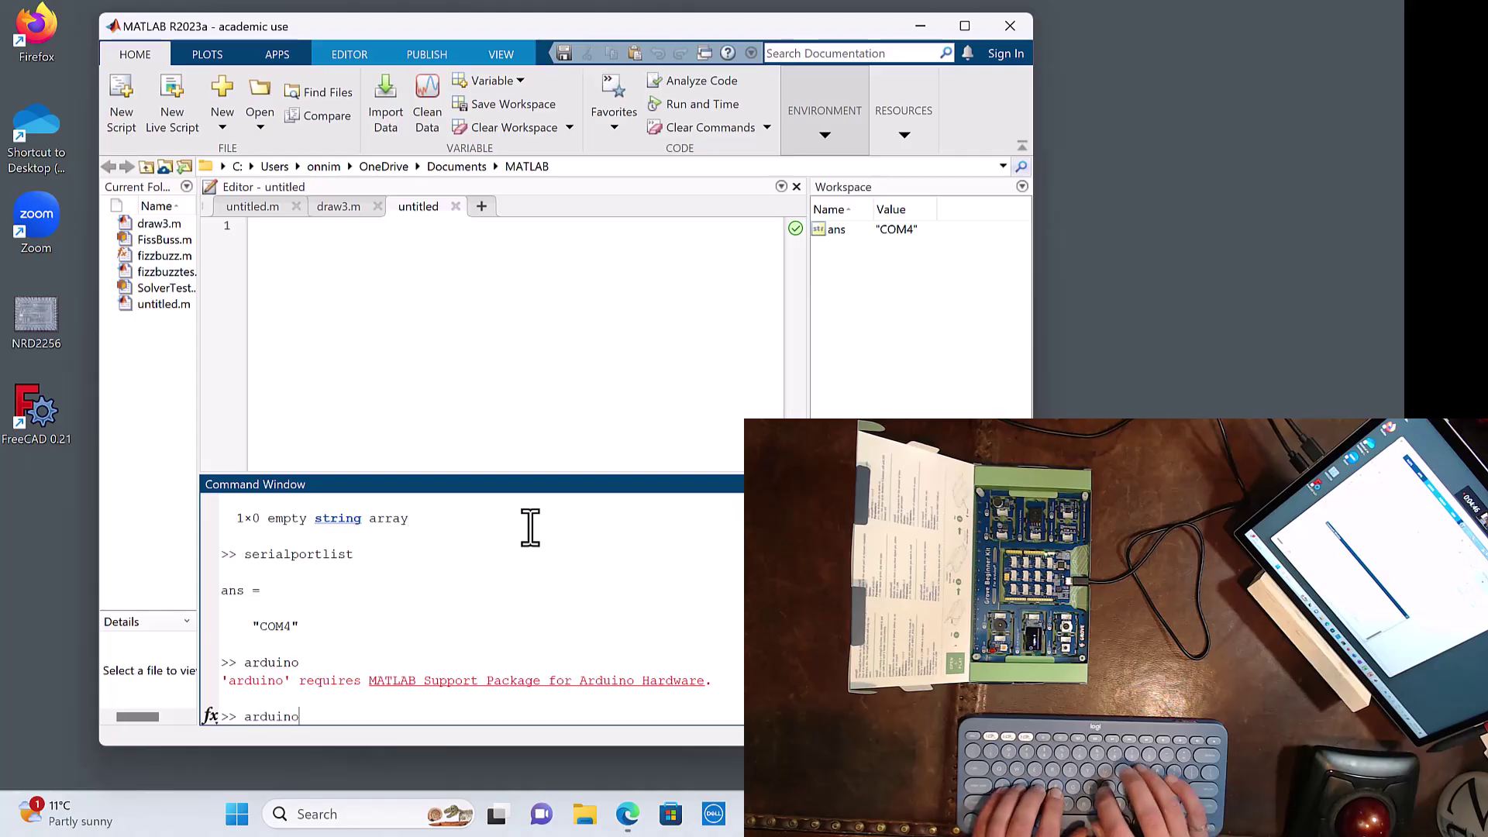
{"action": "key", "text": "Return"}
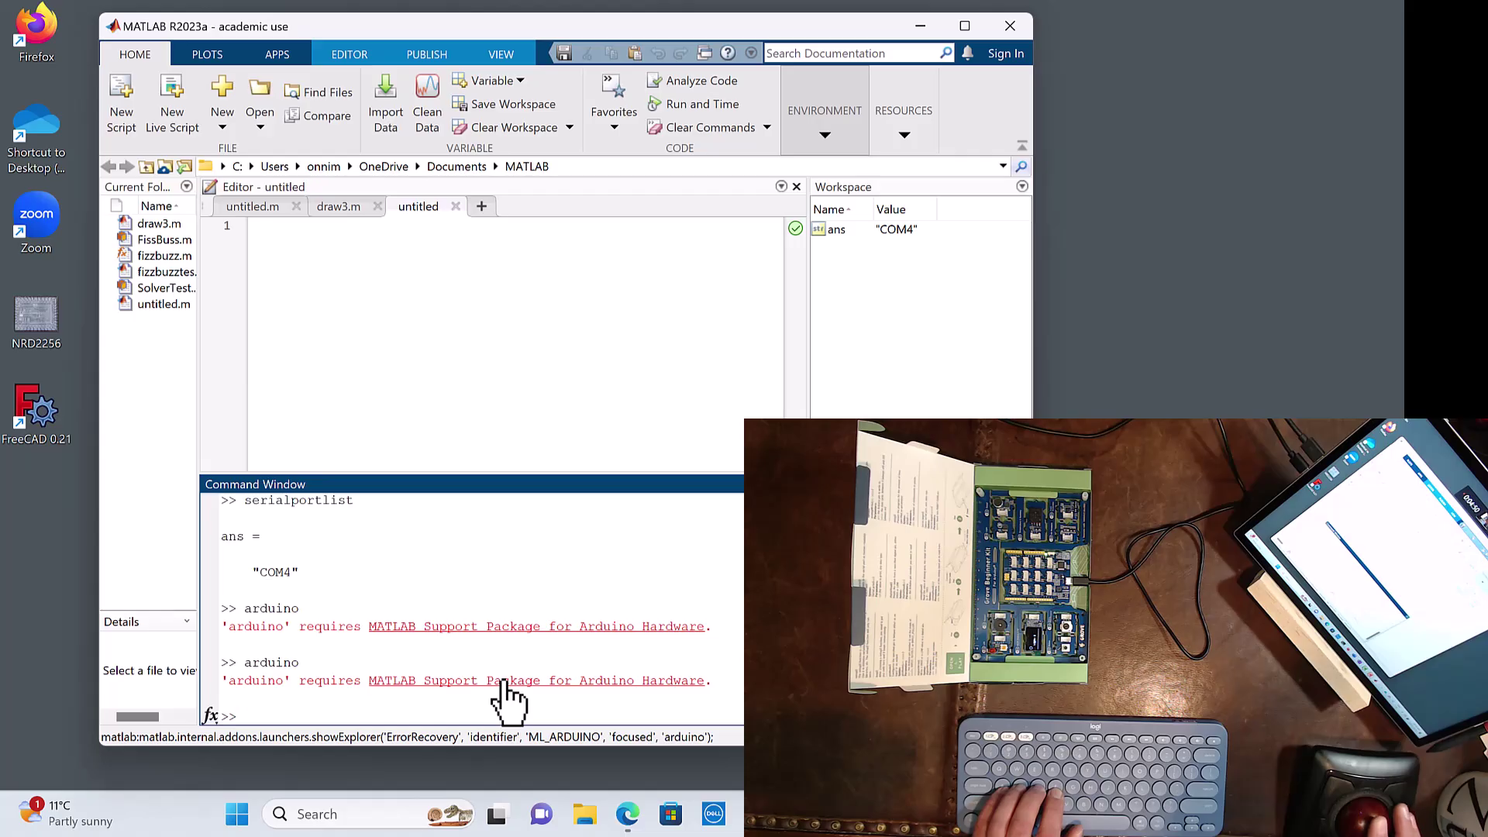
Step: Open the Arduino support package add-on page and choose Install
{"action": "left_click", "coordinate": [502, 682]}
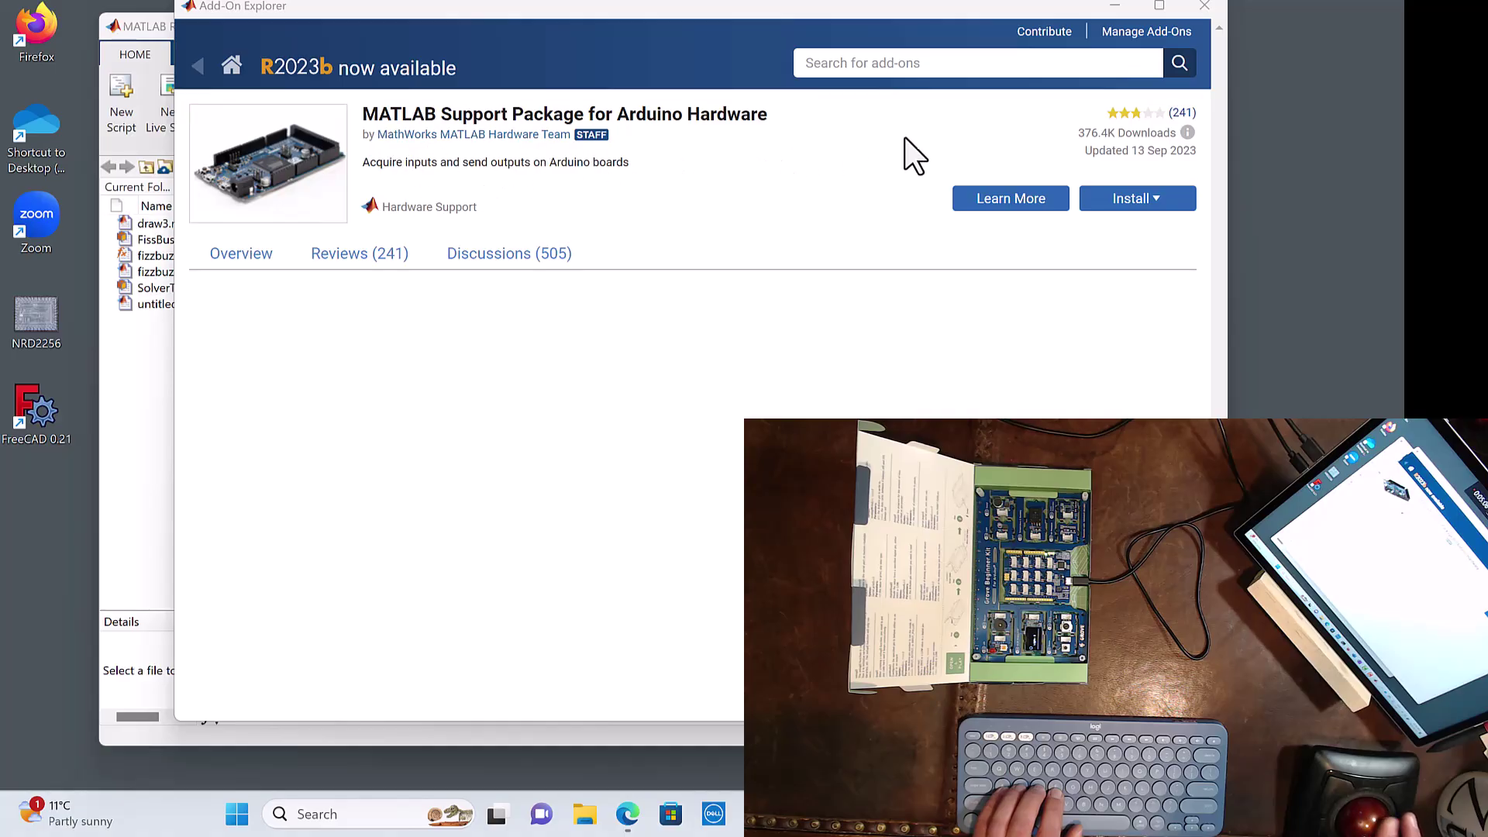
{"action": "left_click", "coordinate": [1143, 203]}
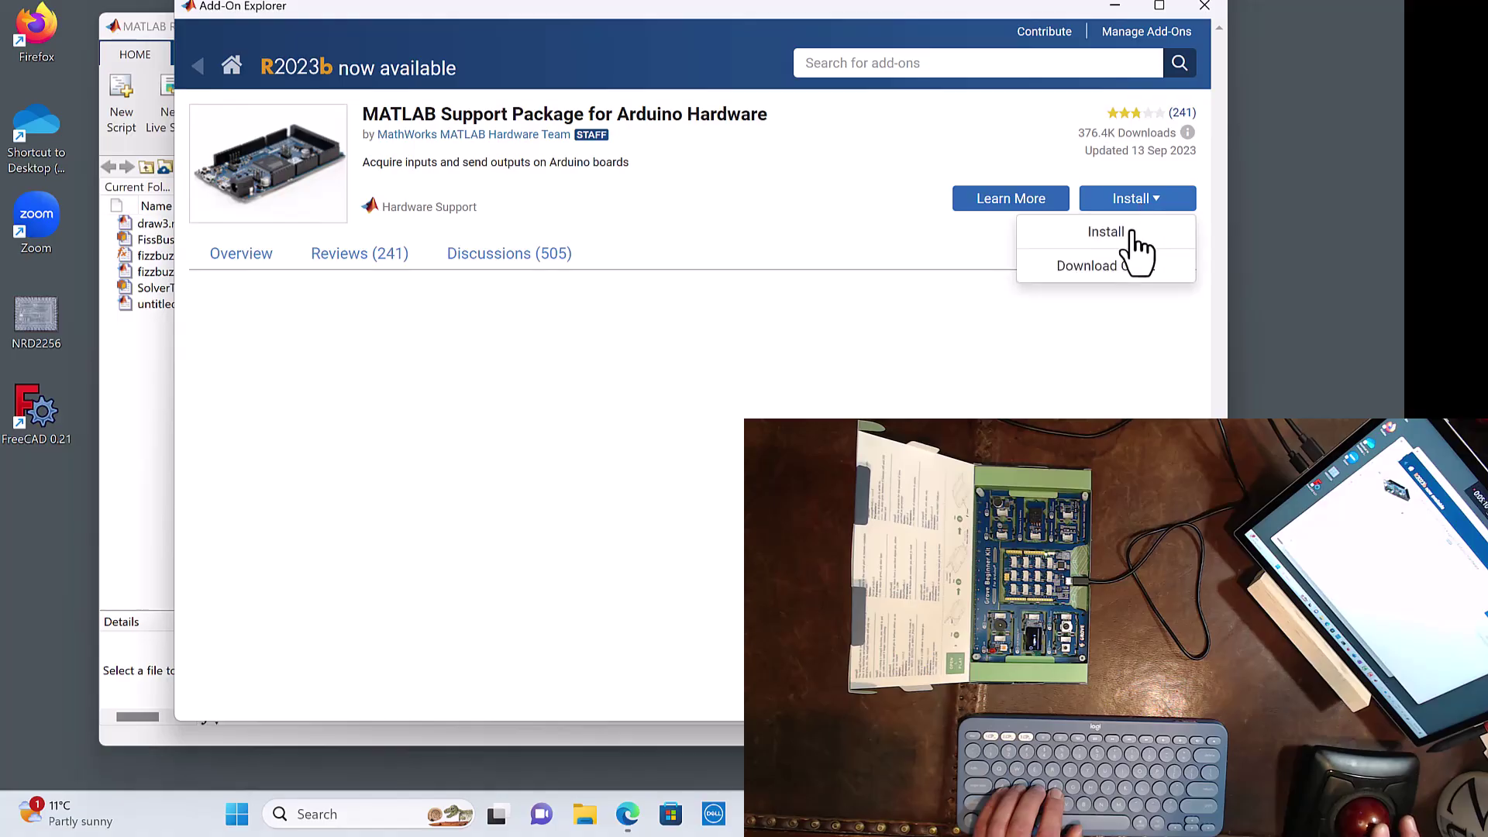
{"action": "left_click", "coordinate": [1132, 231]}
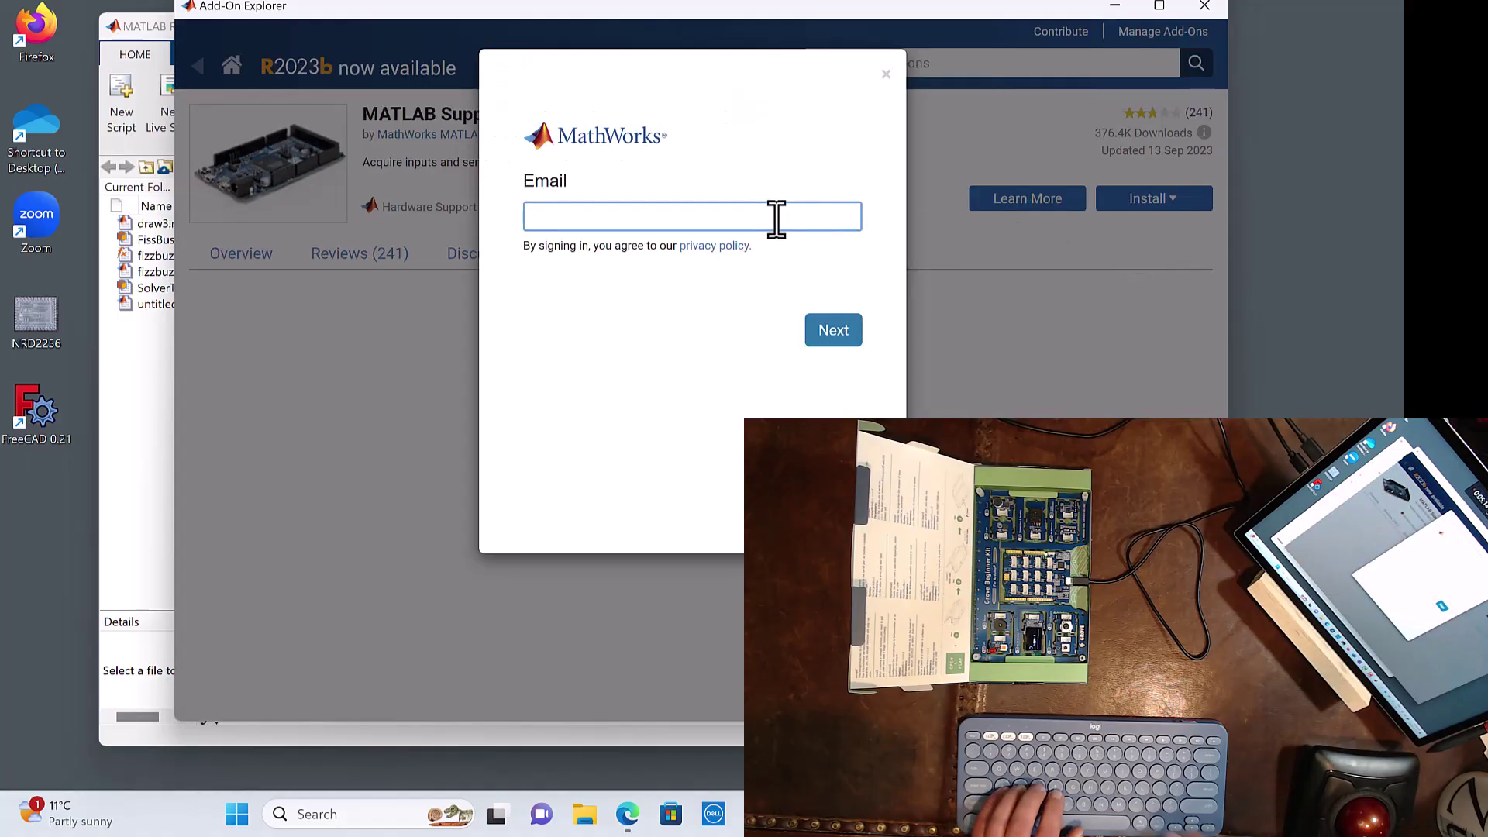
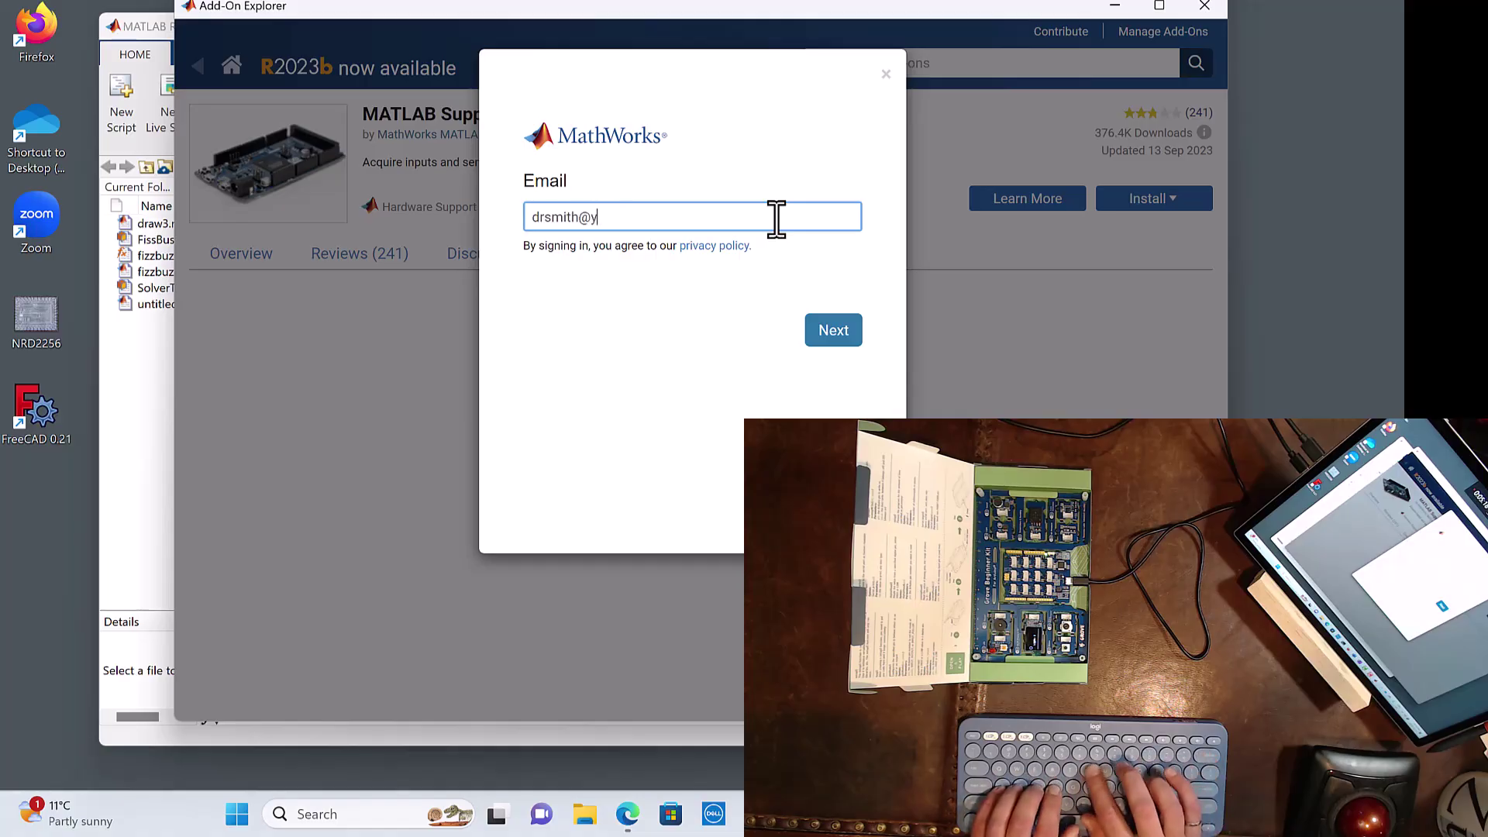
Step: Sign in with the MathWorks account e-mail and university username so the installation proceeds
{"action": "key", "text": "Return"}
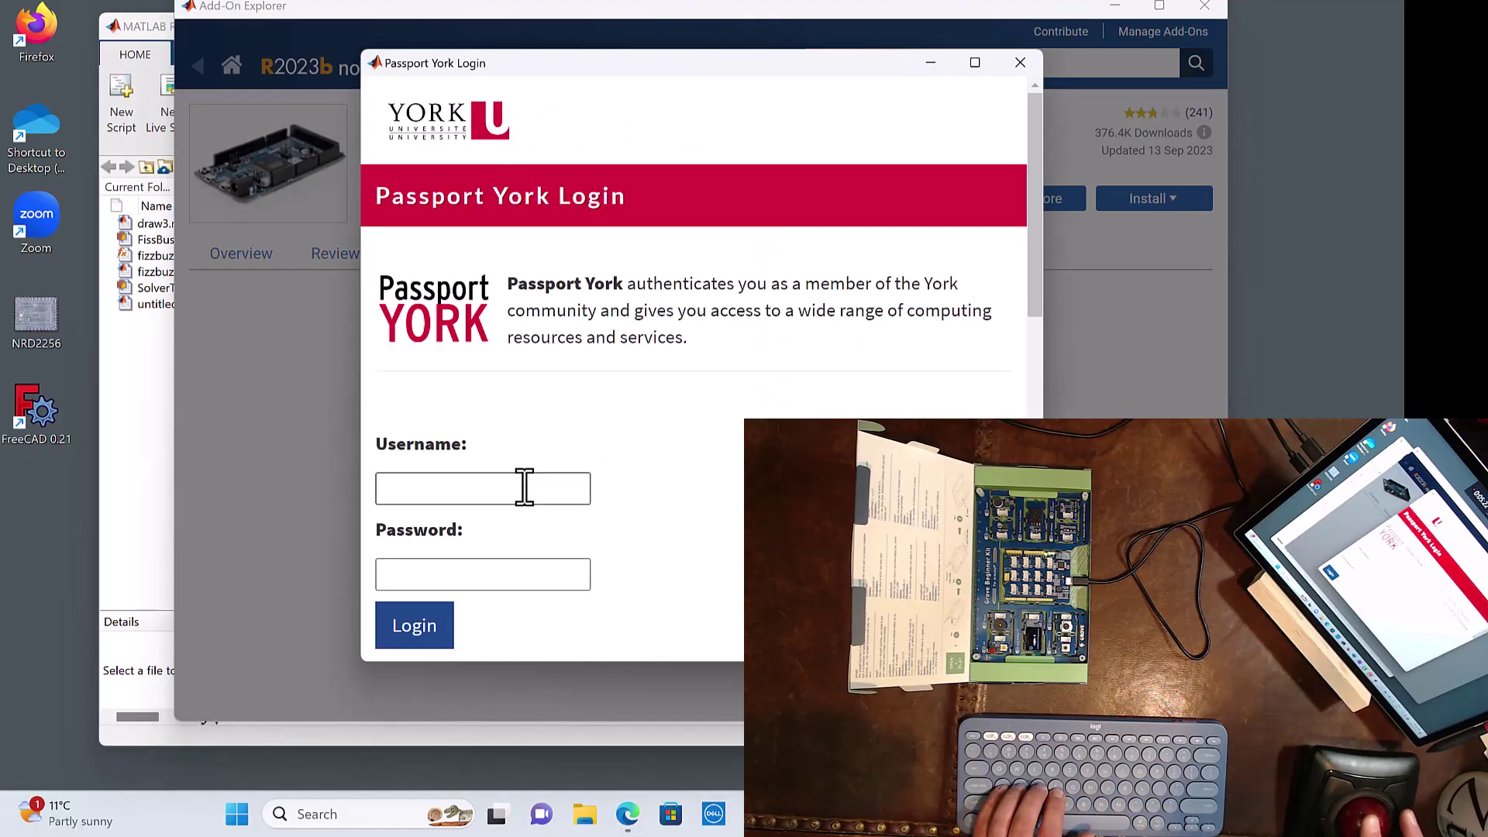
{"action": "left_click", "coordinate": [521, 488]}
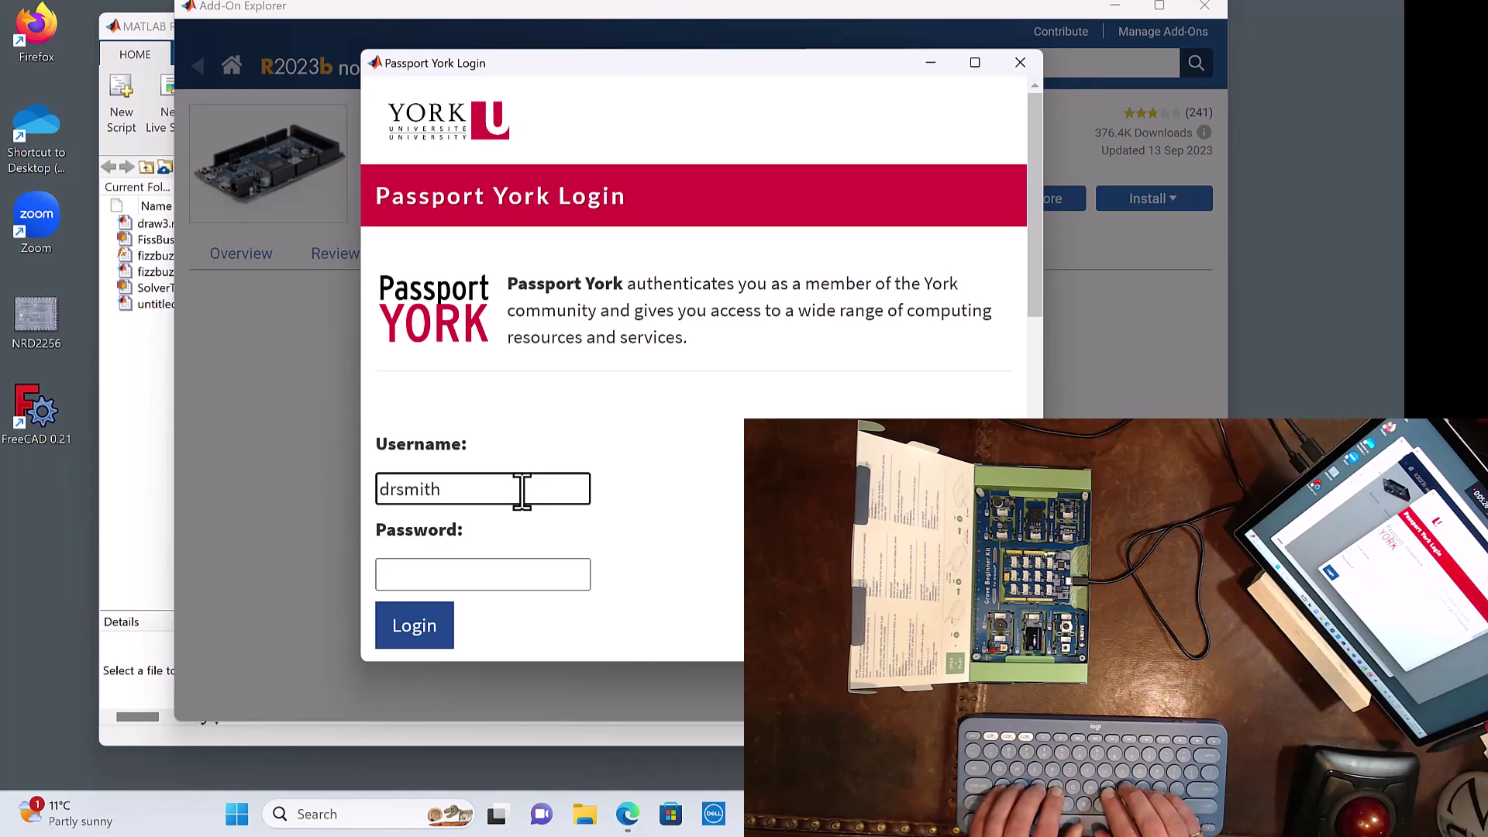
{"action": "key", "text": "Return"}
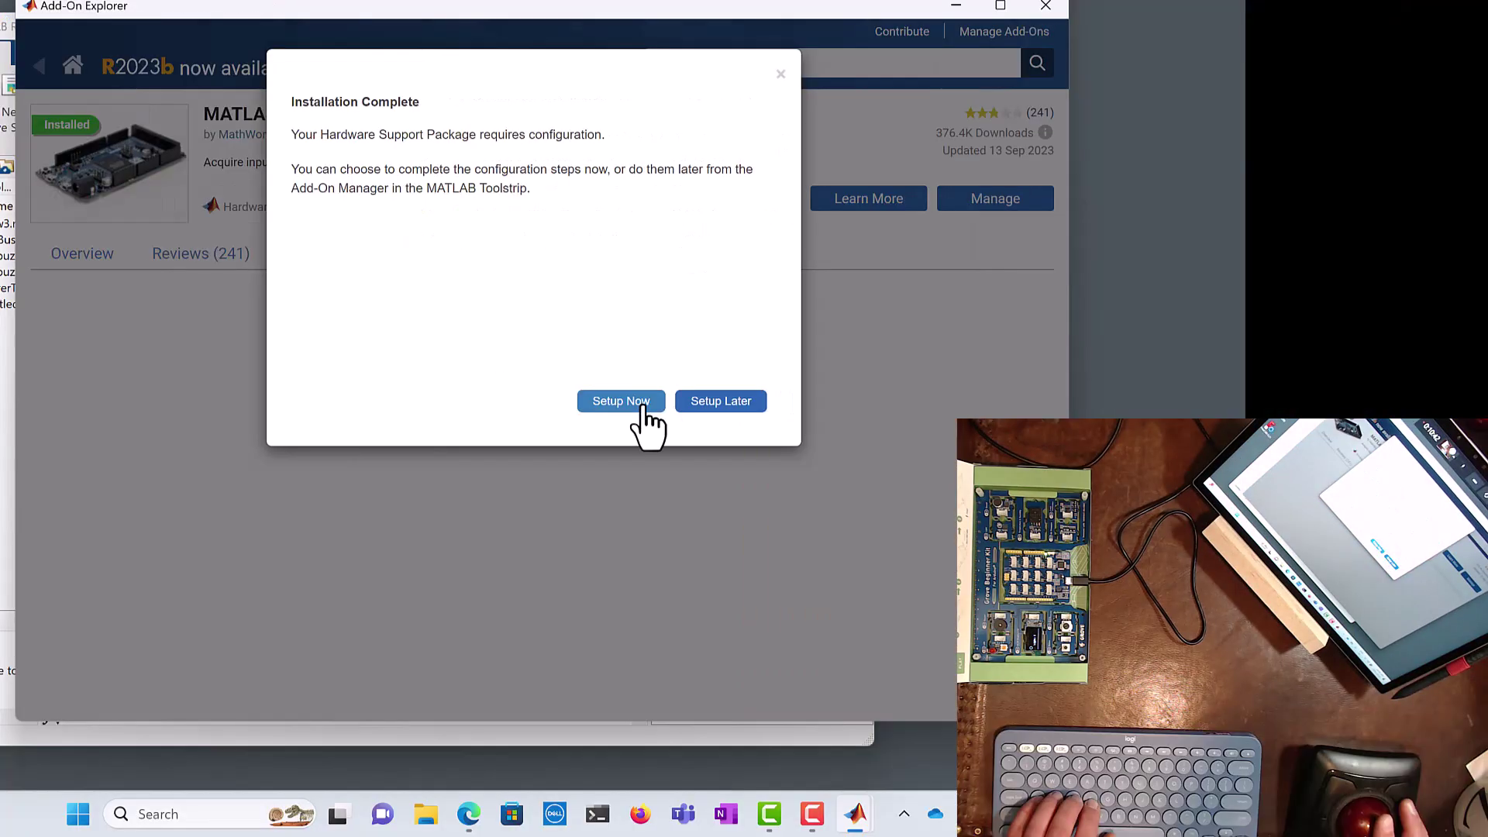
Step: Start package setup, allow the Arduino USB driver install, and reach Choose Connection Type with USB
{"action": "left_click", "coordinate": [645, 407]}
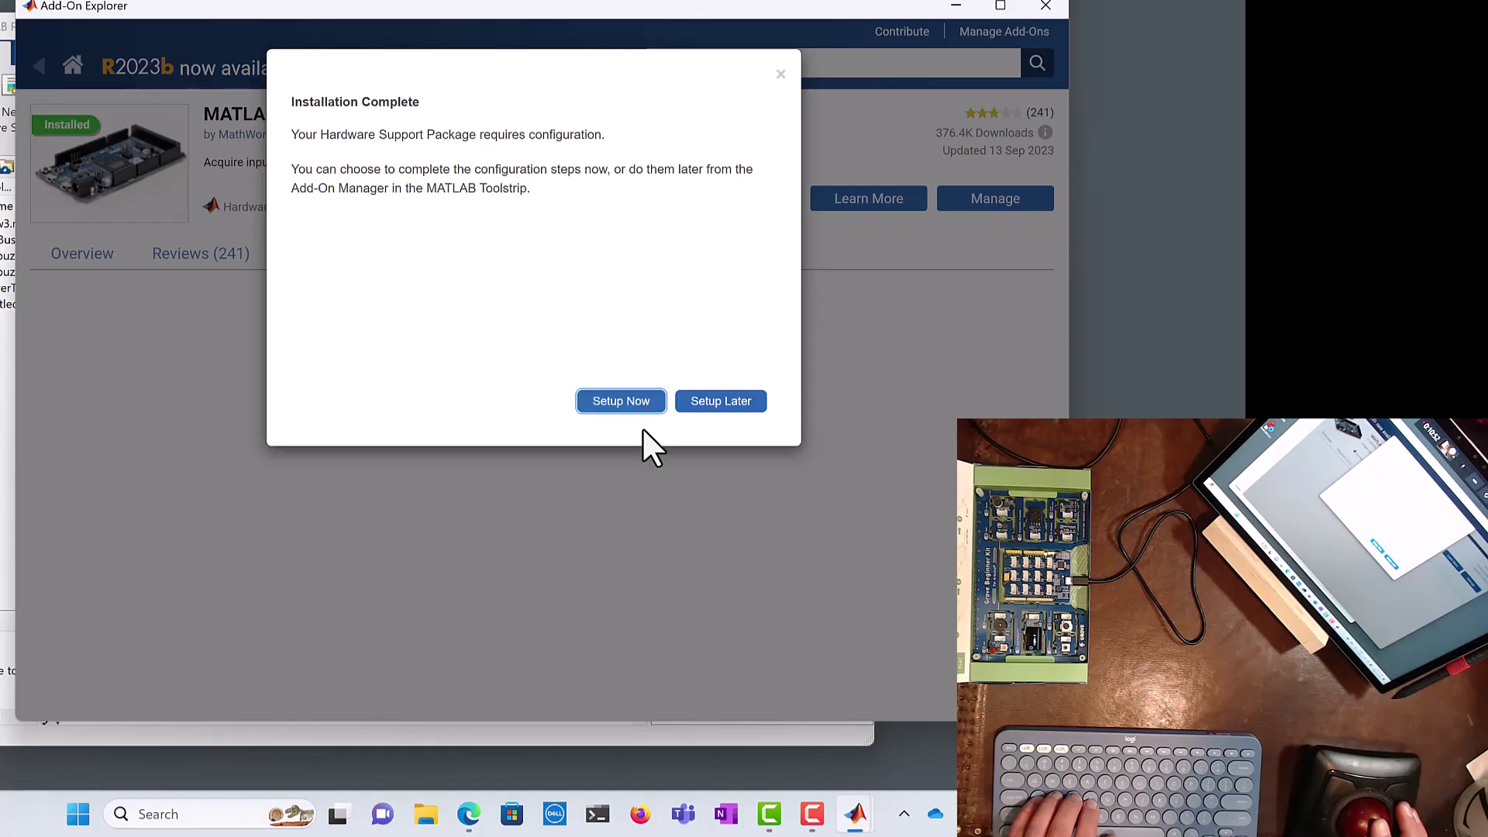
{"action": "left_click", "coordinate": [638, 404]}
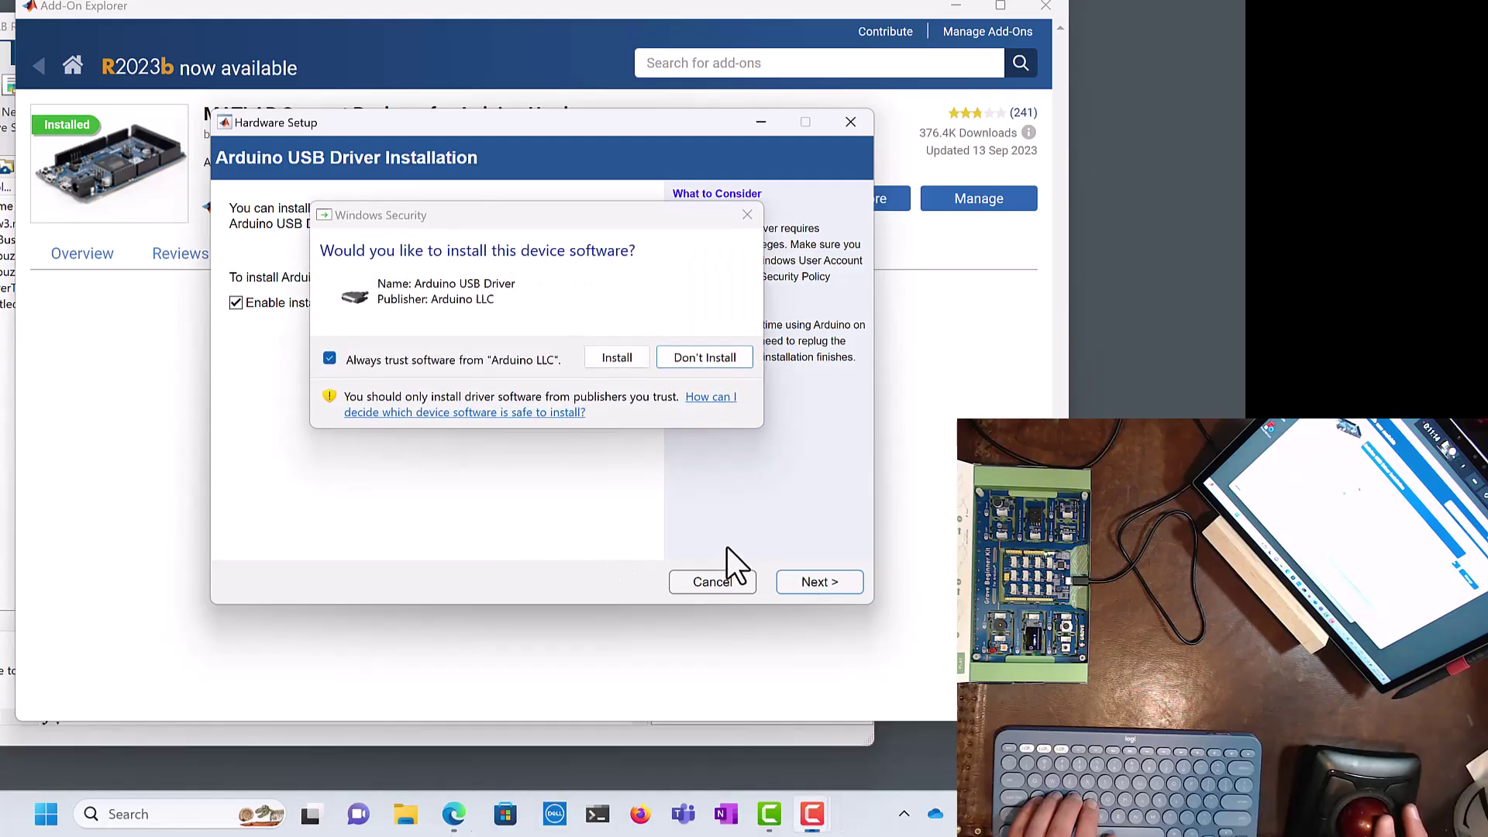
{"action": "left_click", "coordinate": [630, 352]}
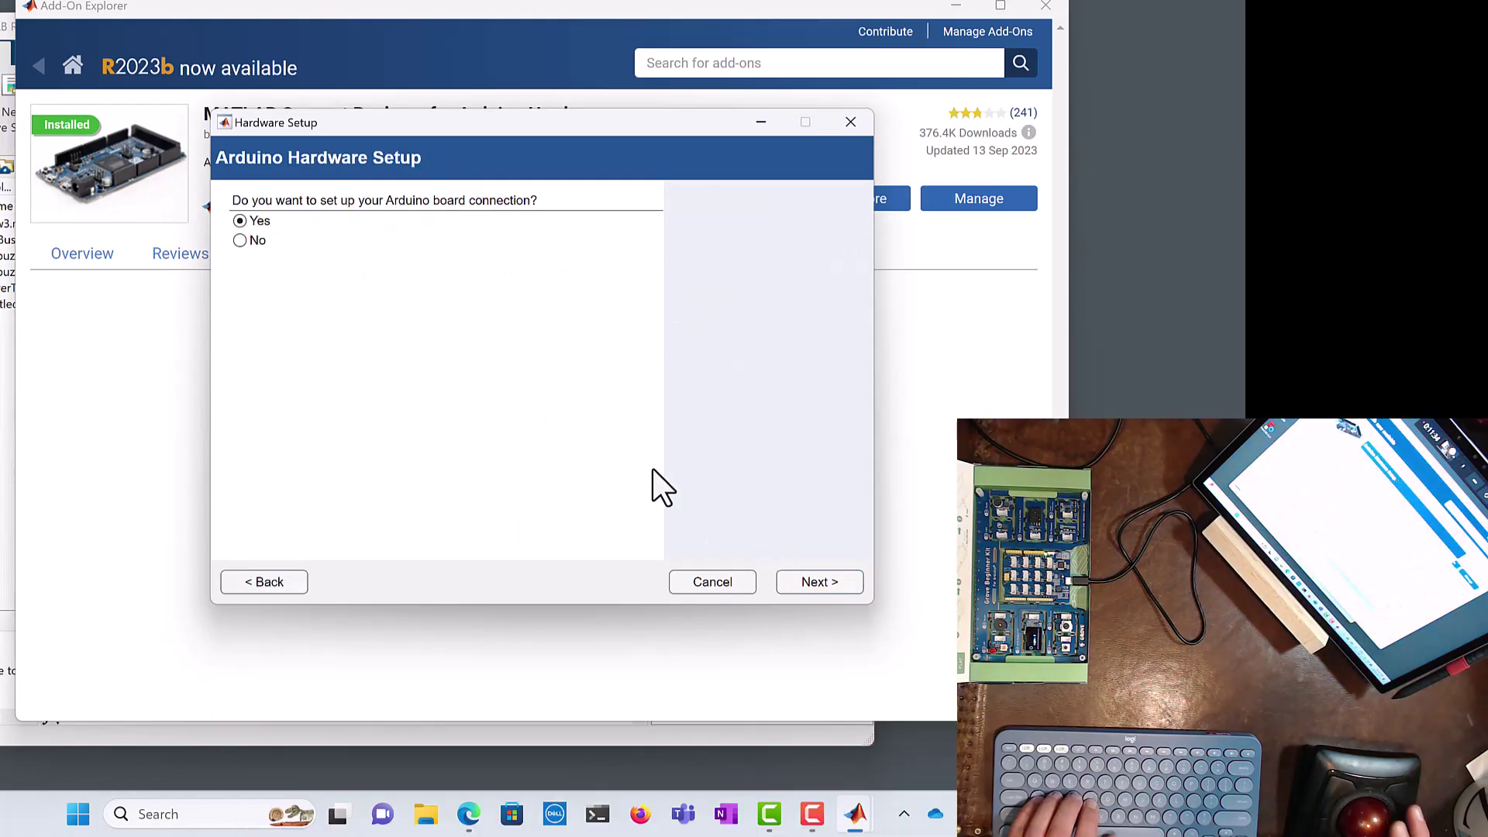
{"action": "left_click", "coordinate": [820, 582]}
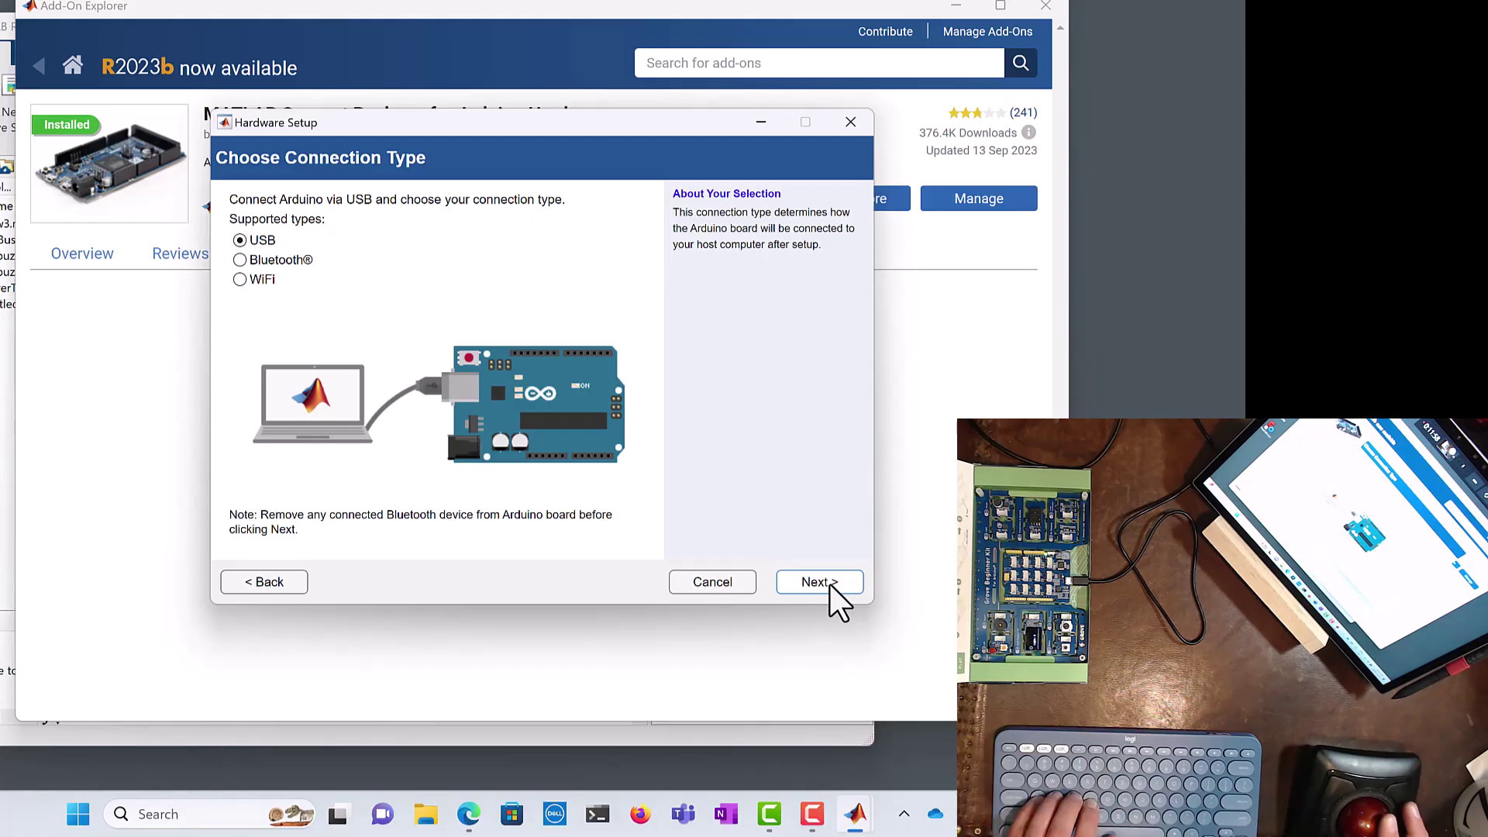
Step: Select the Nano3 board on port COM4 for the Arduino server upload
{"action": "left_click", "coordinate": [830, 586]}
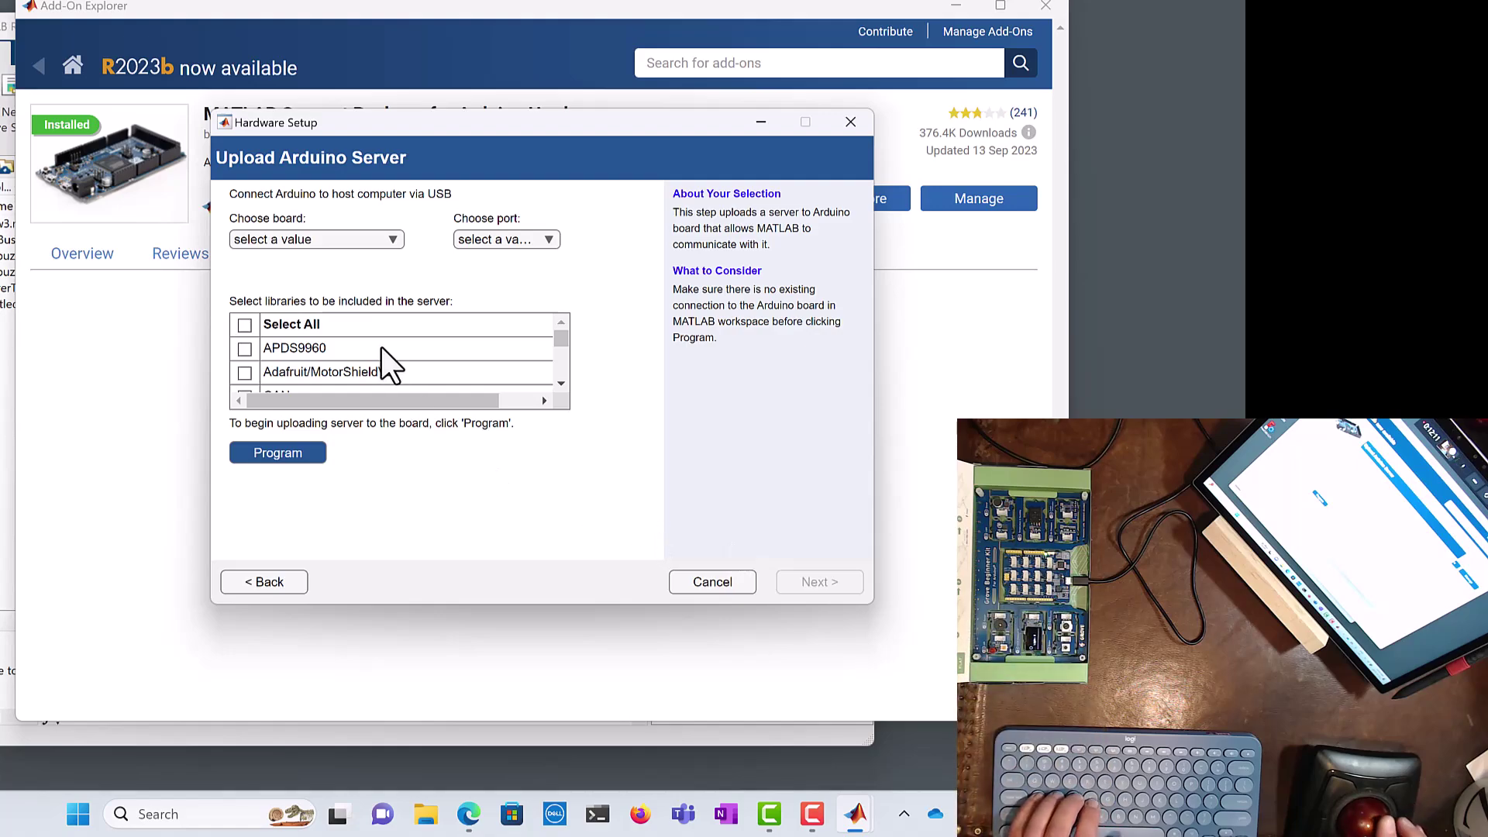
{"action": "left_click", "coordinate": [370, 238]}
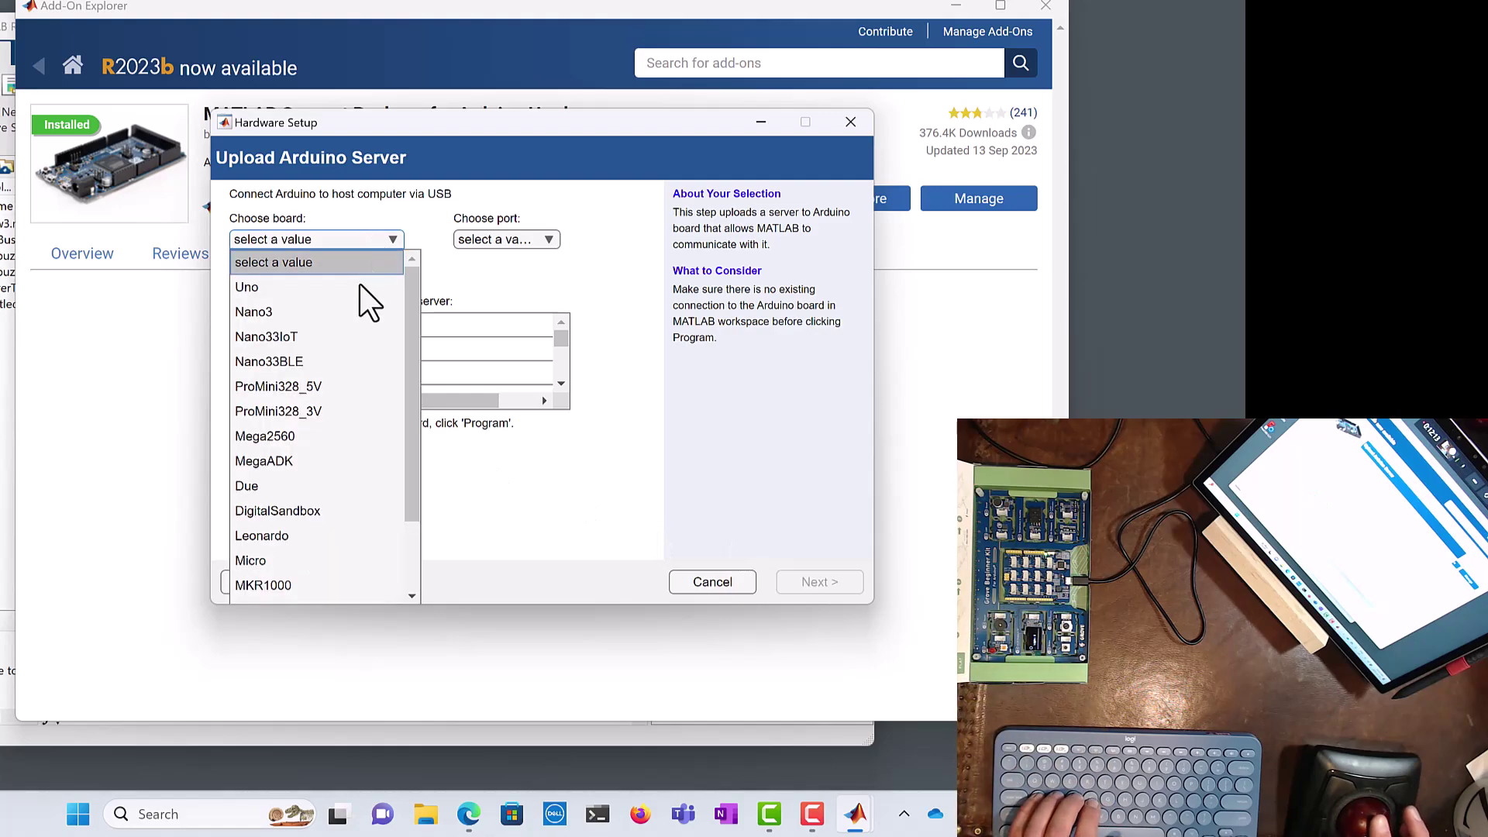
{"action": "left_click", "coordinate": [361, 313]}
{"action": "left_click", "coordinate": [489, 240]}
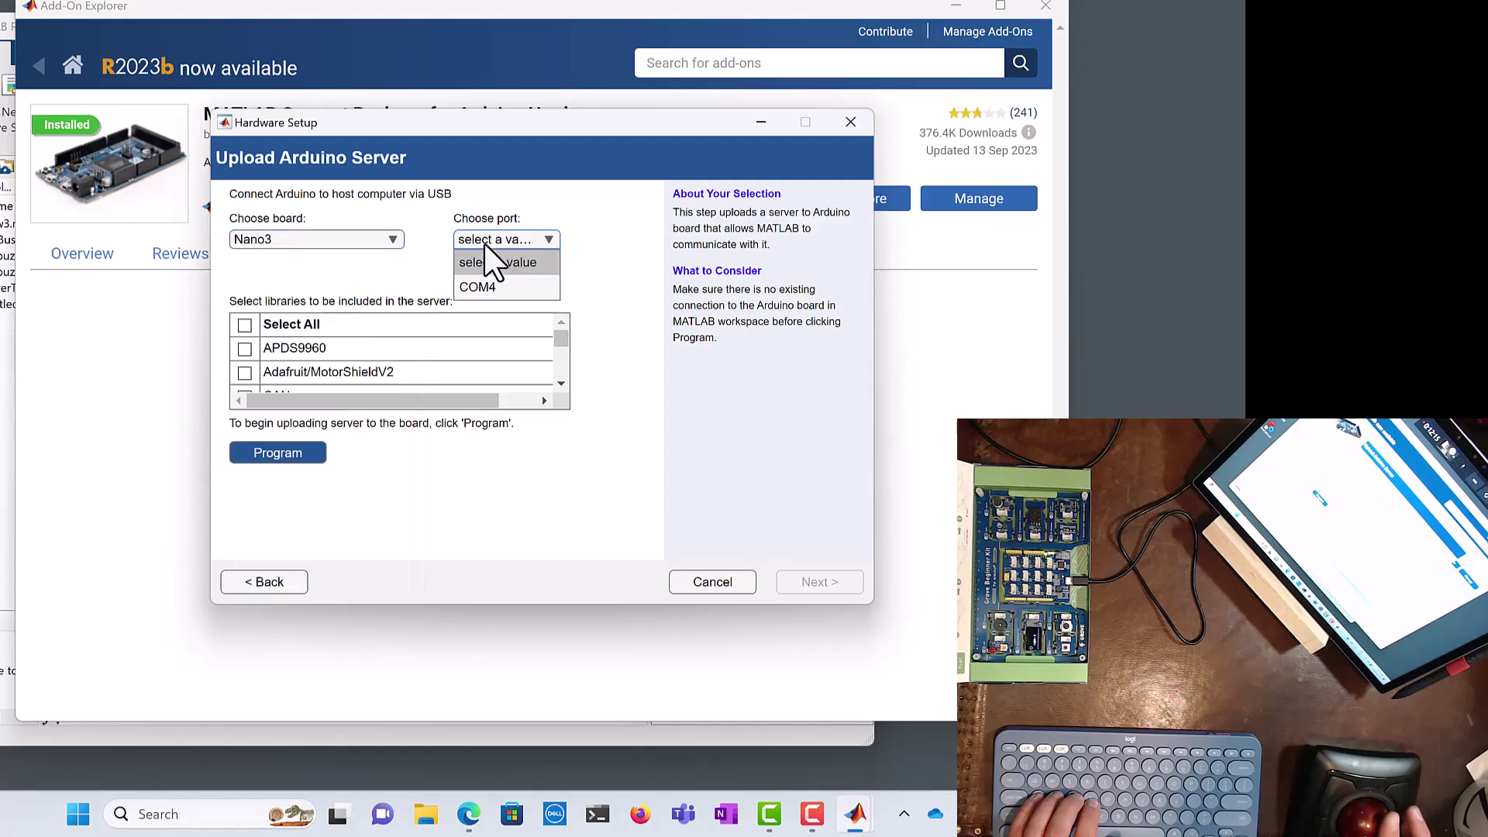
{"action": "left_click", "coordinate": [482, 285]}
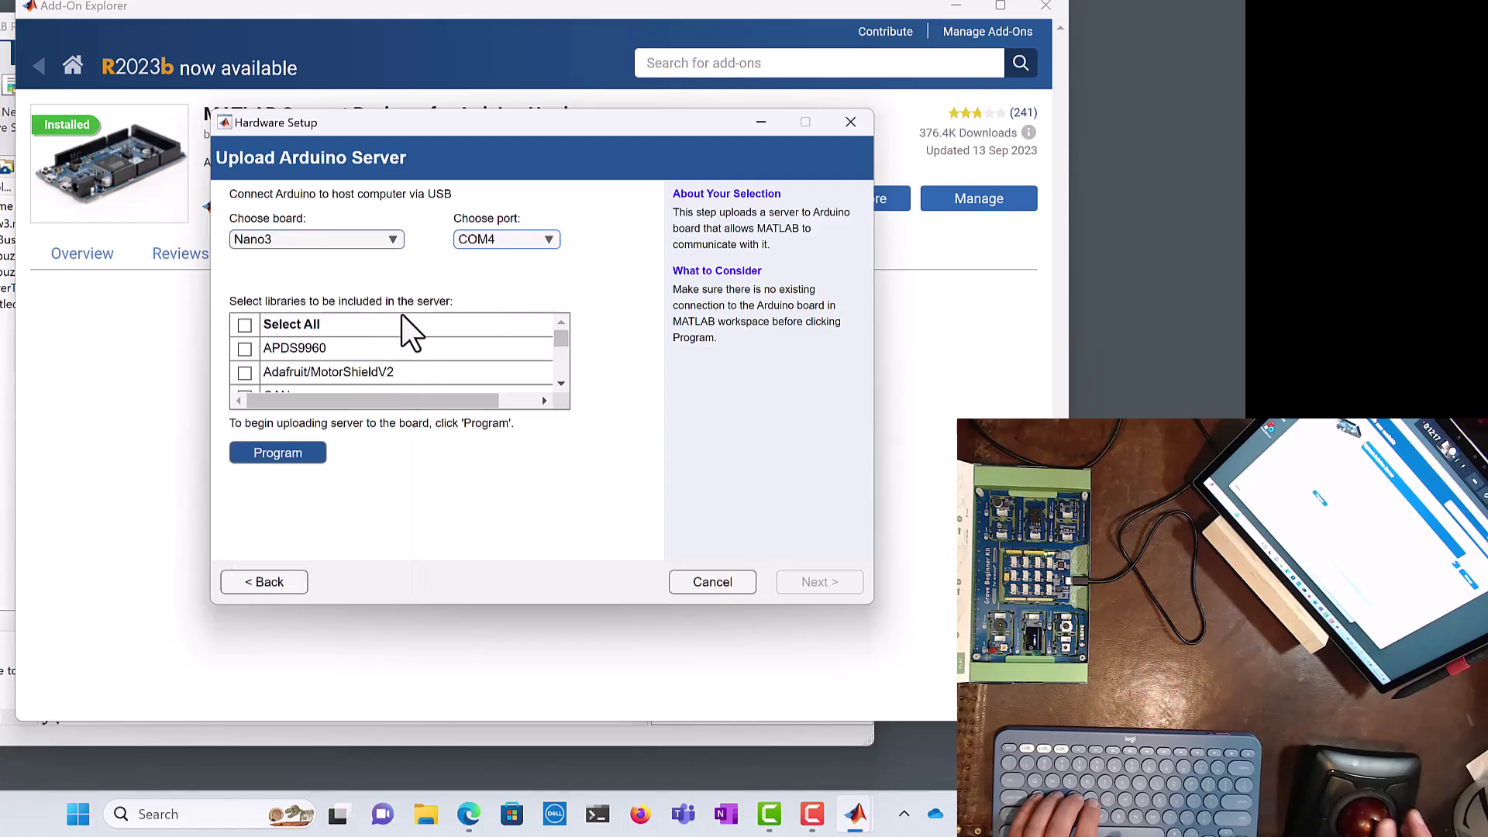
Step: Program the server with I2C, Servo and SPI libraries, allowing Java through the firewall
{"action": "scroll", "coordinate": [565, 351], "scroll_direction": "down", "scroll_amount": 4}
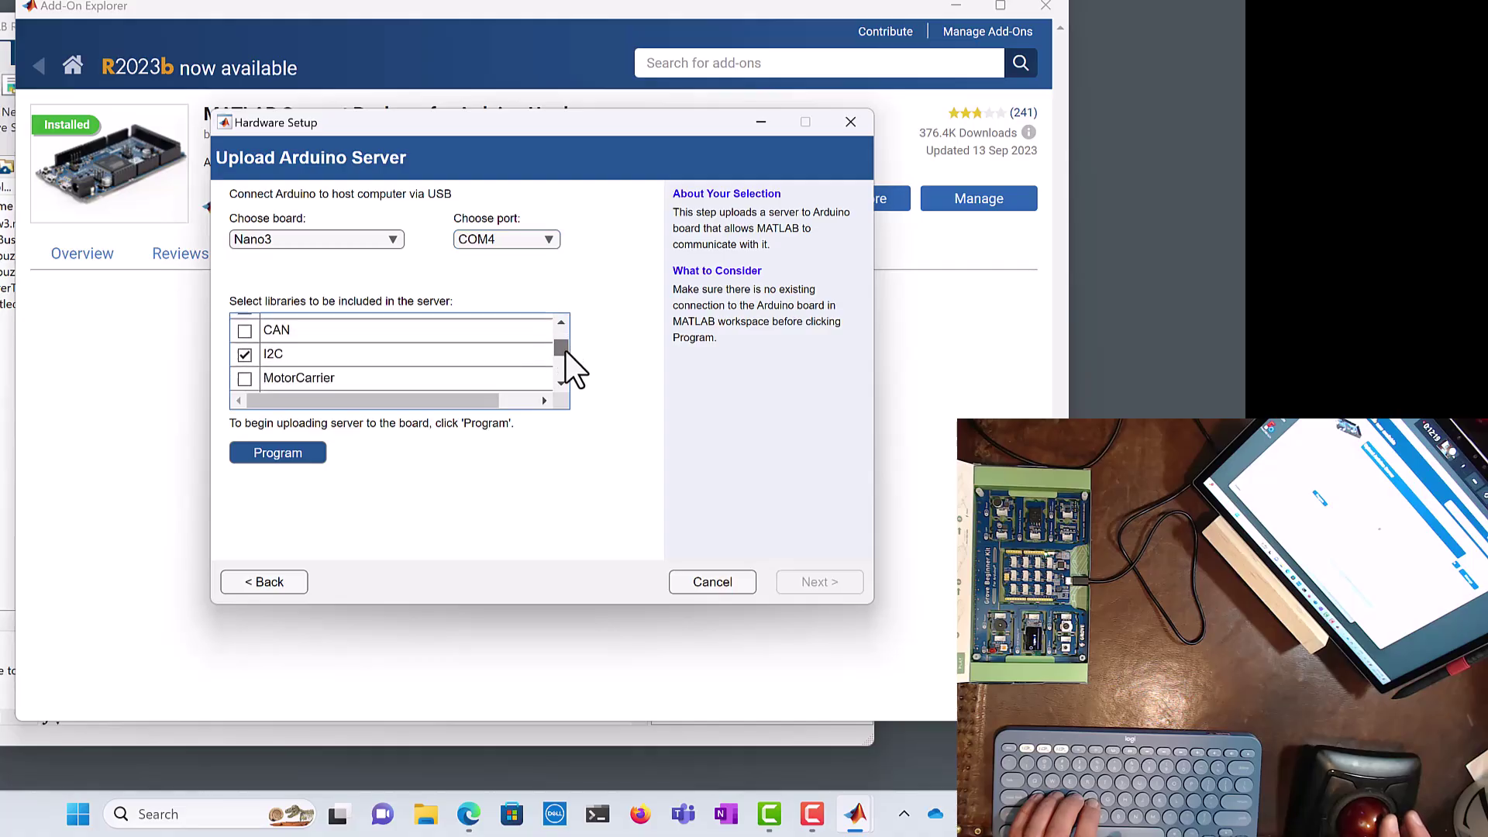
{"action": "scroll", "coordinate": [566, 357], "scroll_direction": "down", "scroll_amount": 3}
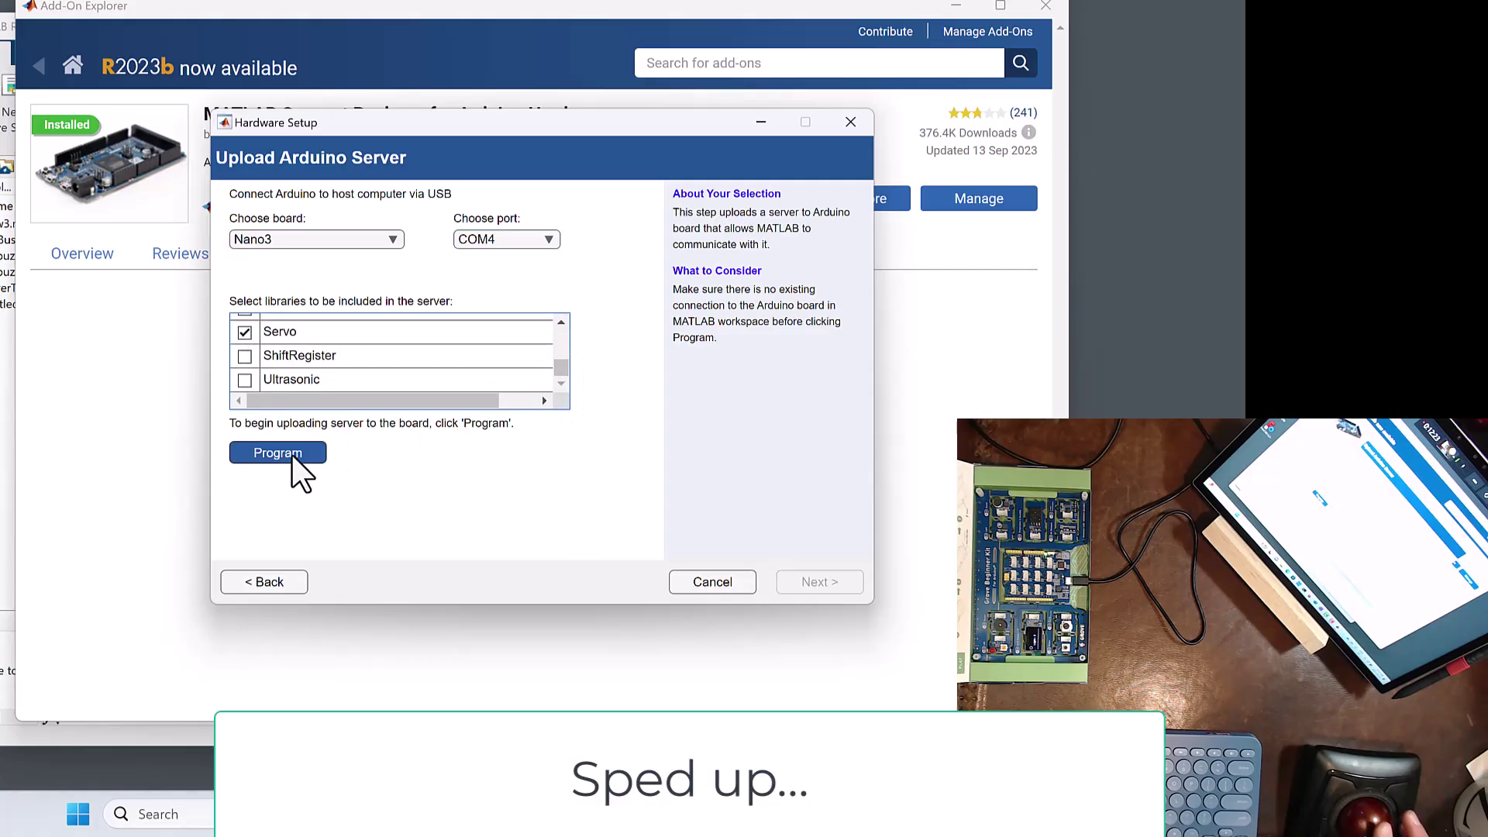
{"action": "left_click", "coordinate": [292, 455]}
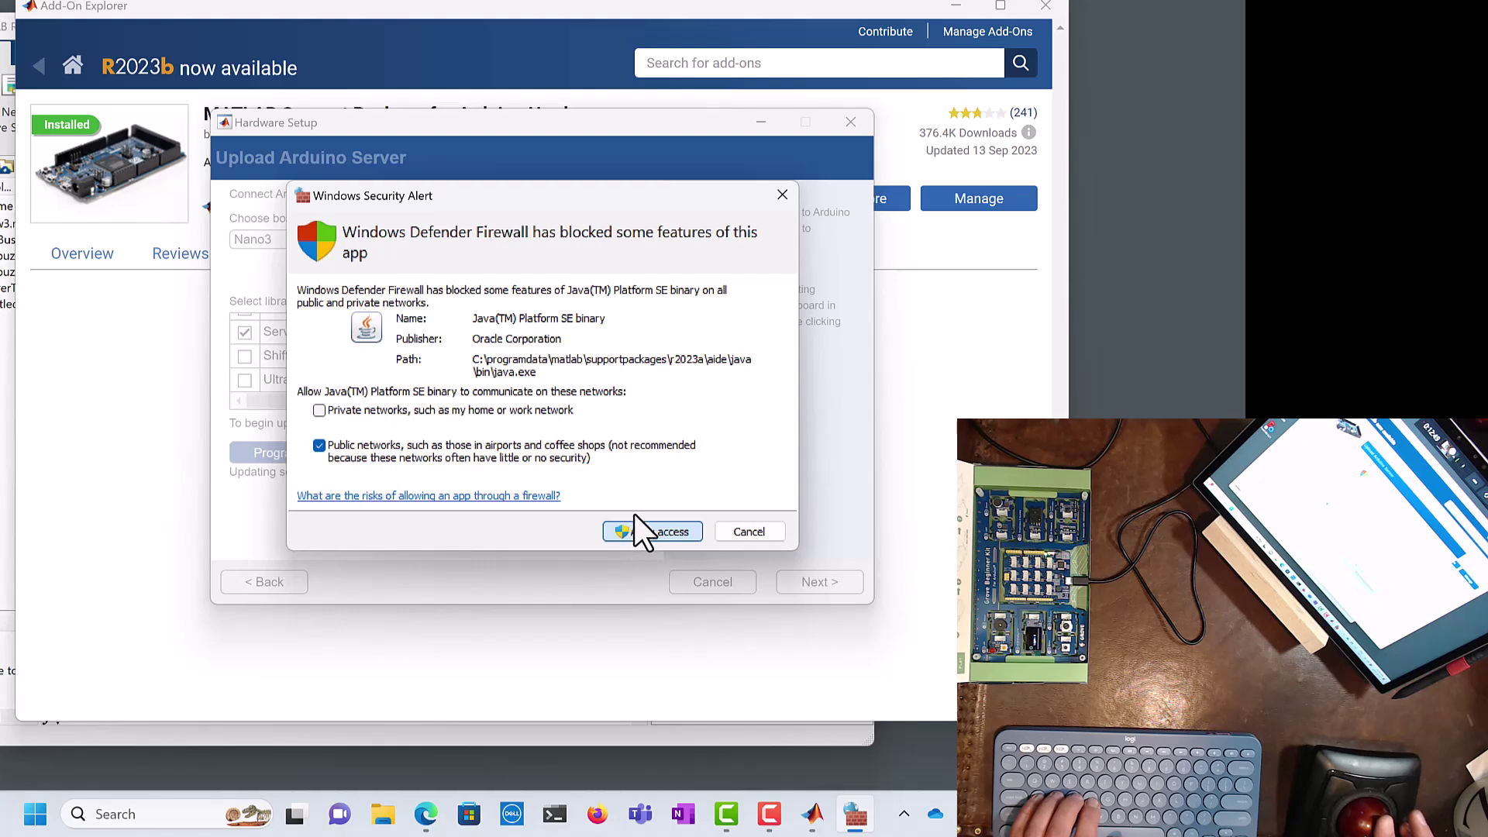
{"action": "left_click", "coordinate": [634, 529]}
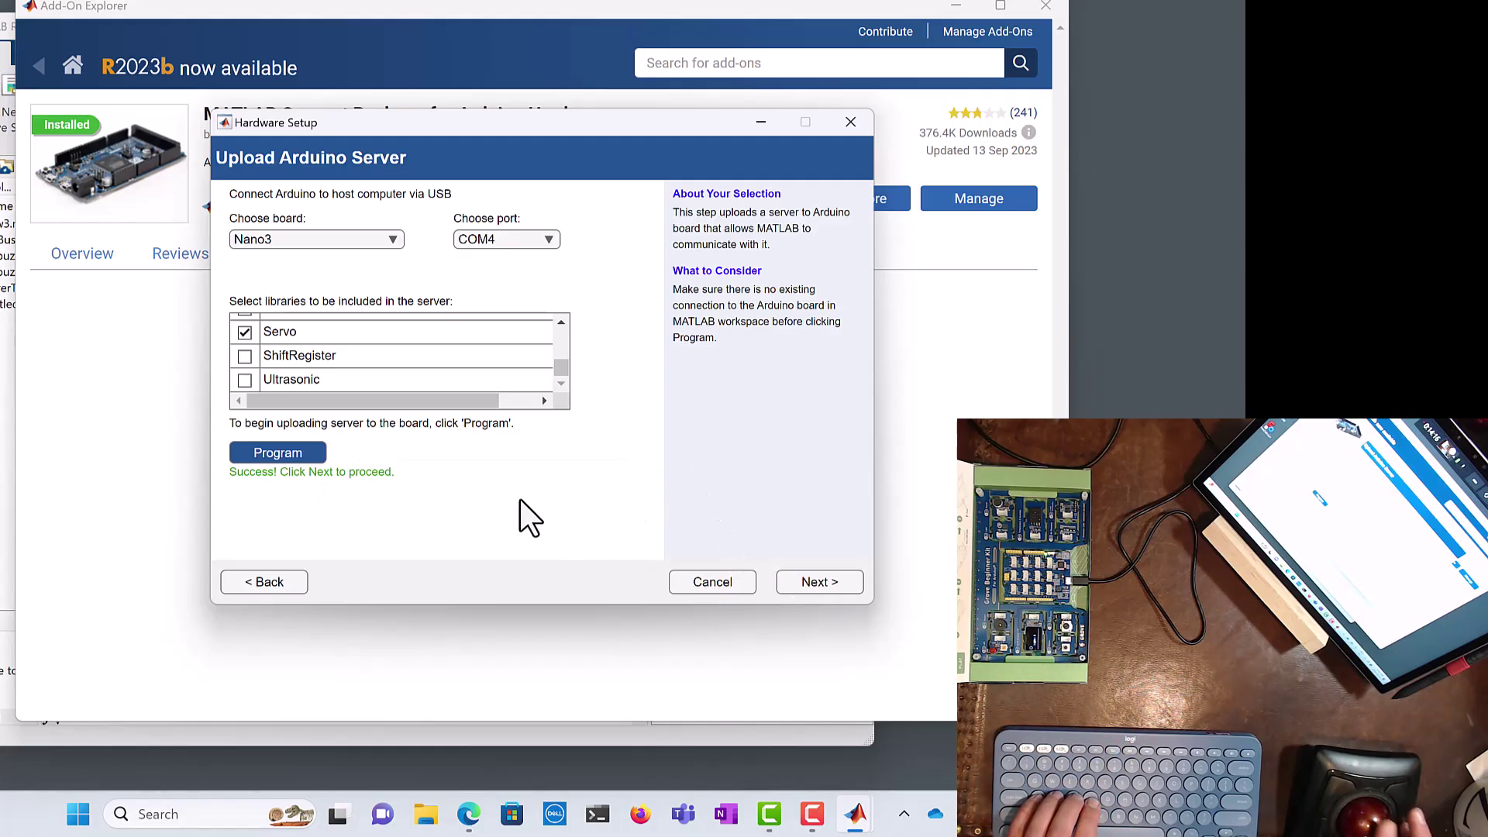
Step: Test the Nano3 connection and finish setup with the support package examples shown
{"action": "left_click", "coordinate": [814, 595]}
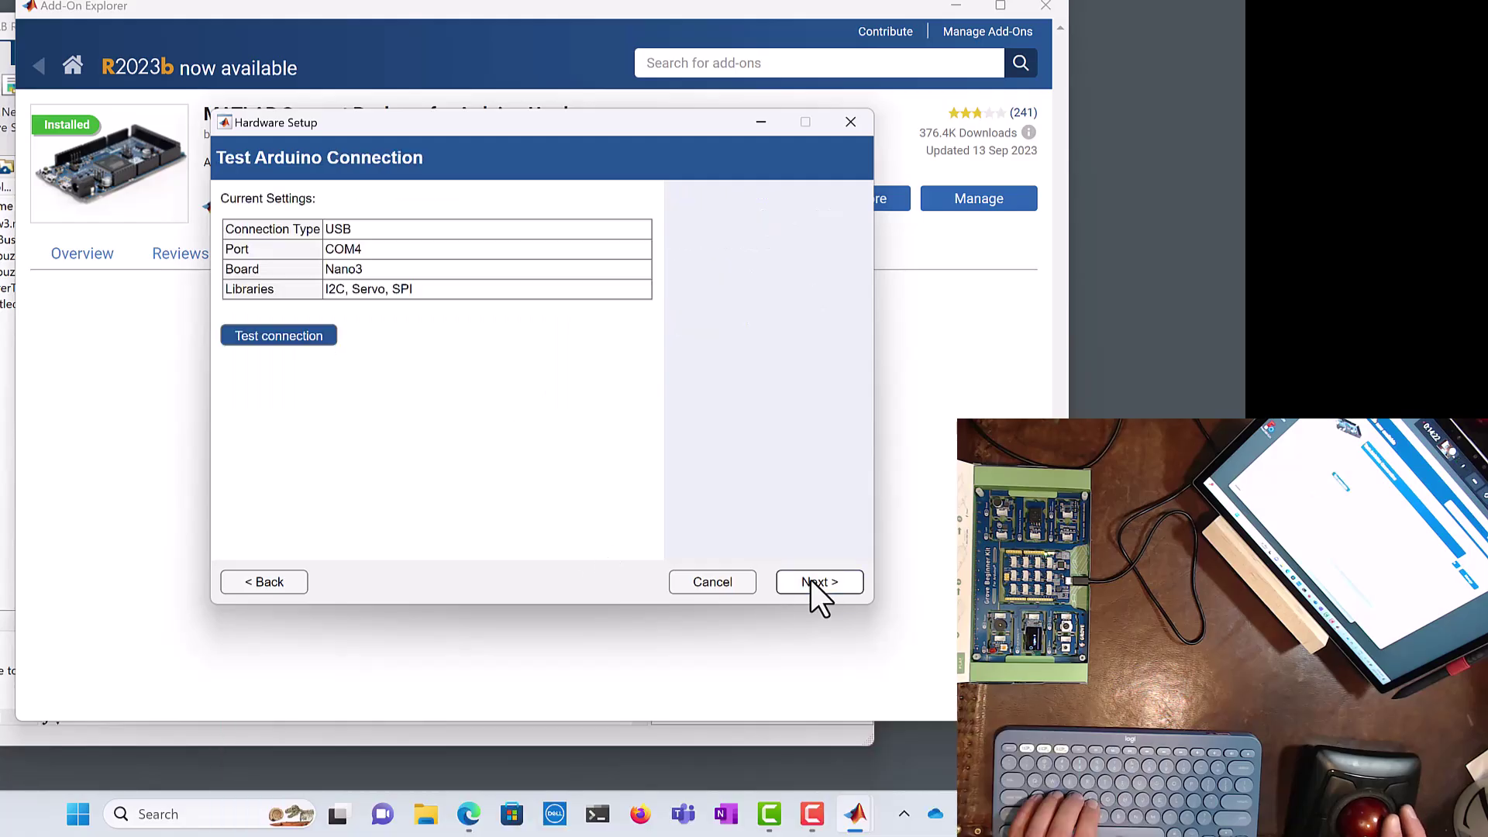
{"action": "left_click", "coordinate": [301, 336]}
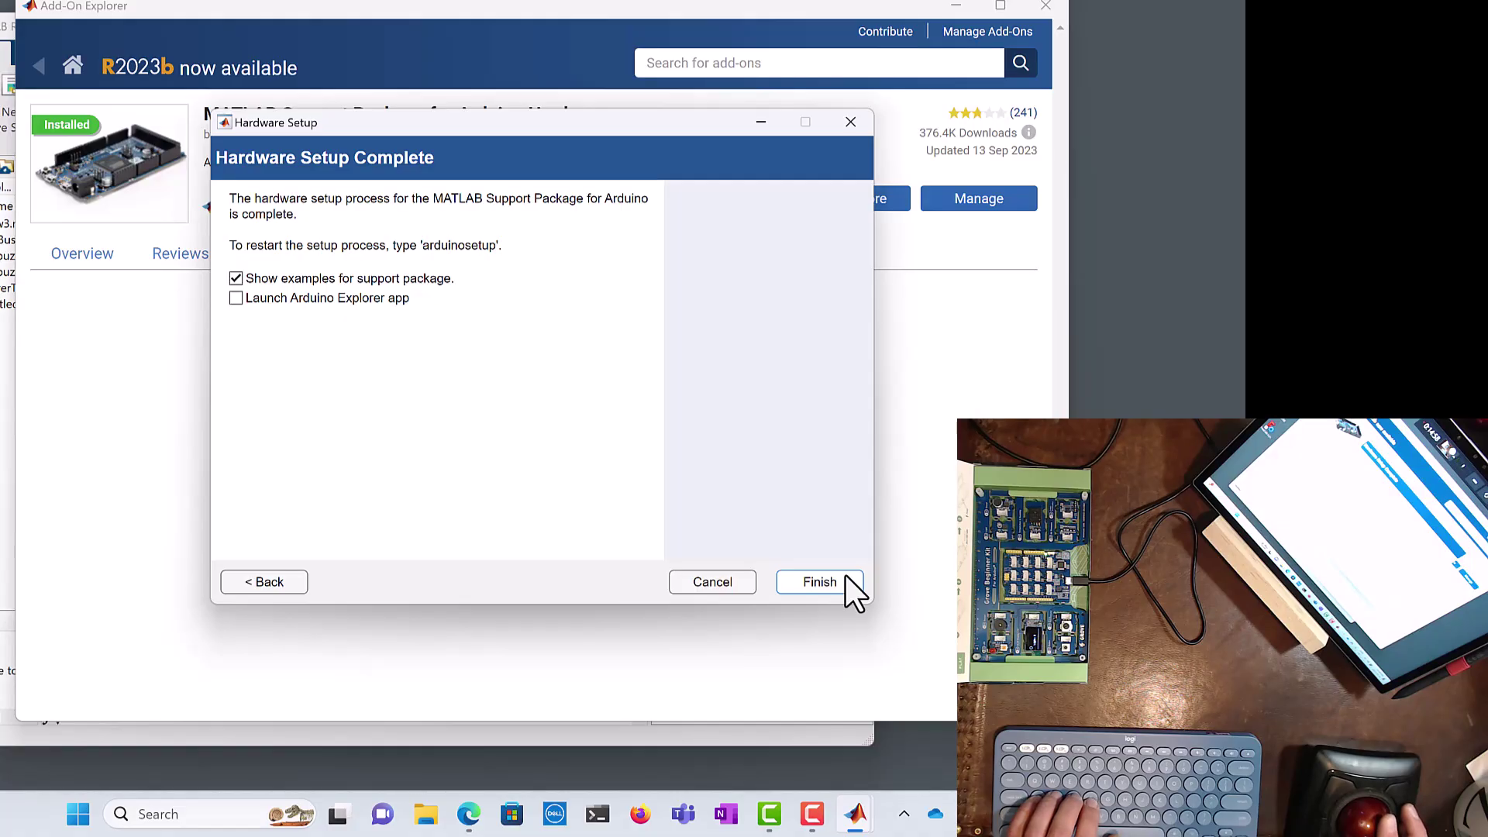
{"action": "left_click", "coordinate": [845, 574]}
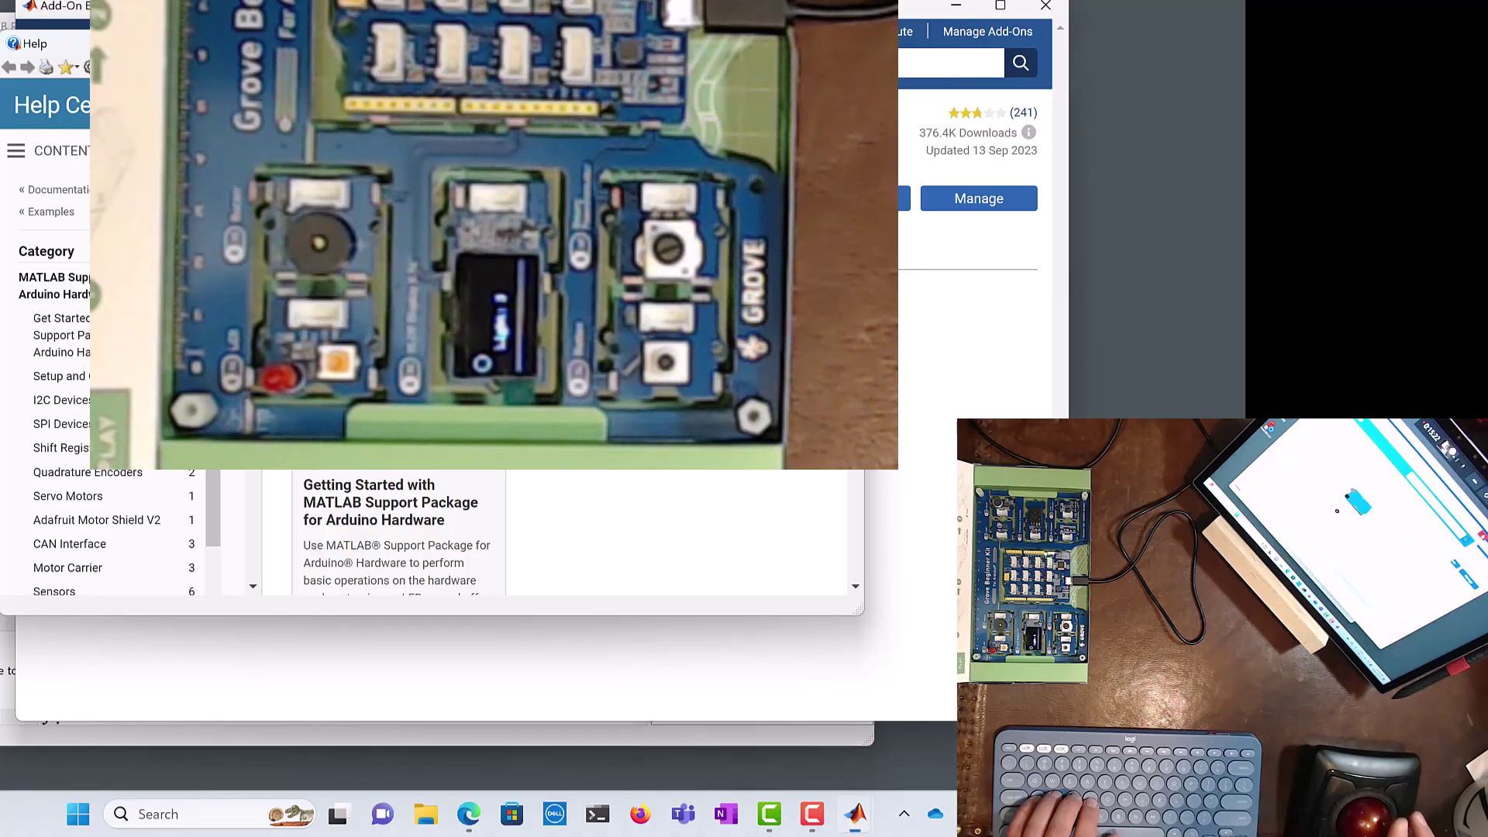
Step: Close the Help and Add-On Explorer windows and run a = arduino('COM4','Nano3')
{"action": "key", "text": "alt+Tab"}
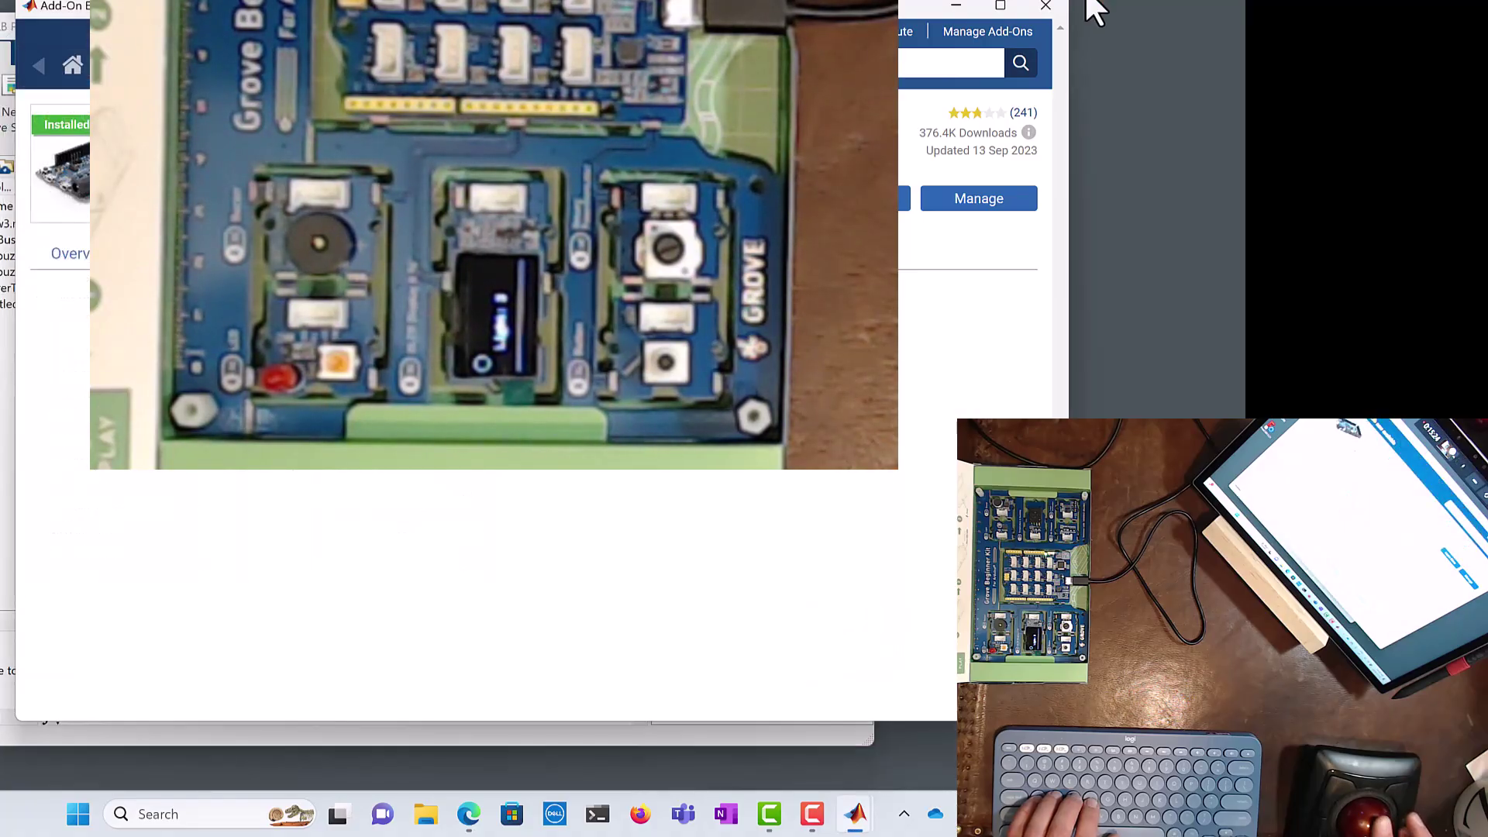
{"action": "left_click", "coordinate": [1047, 6]}
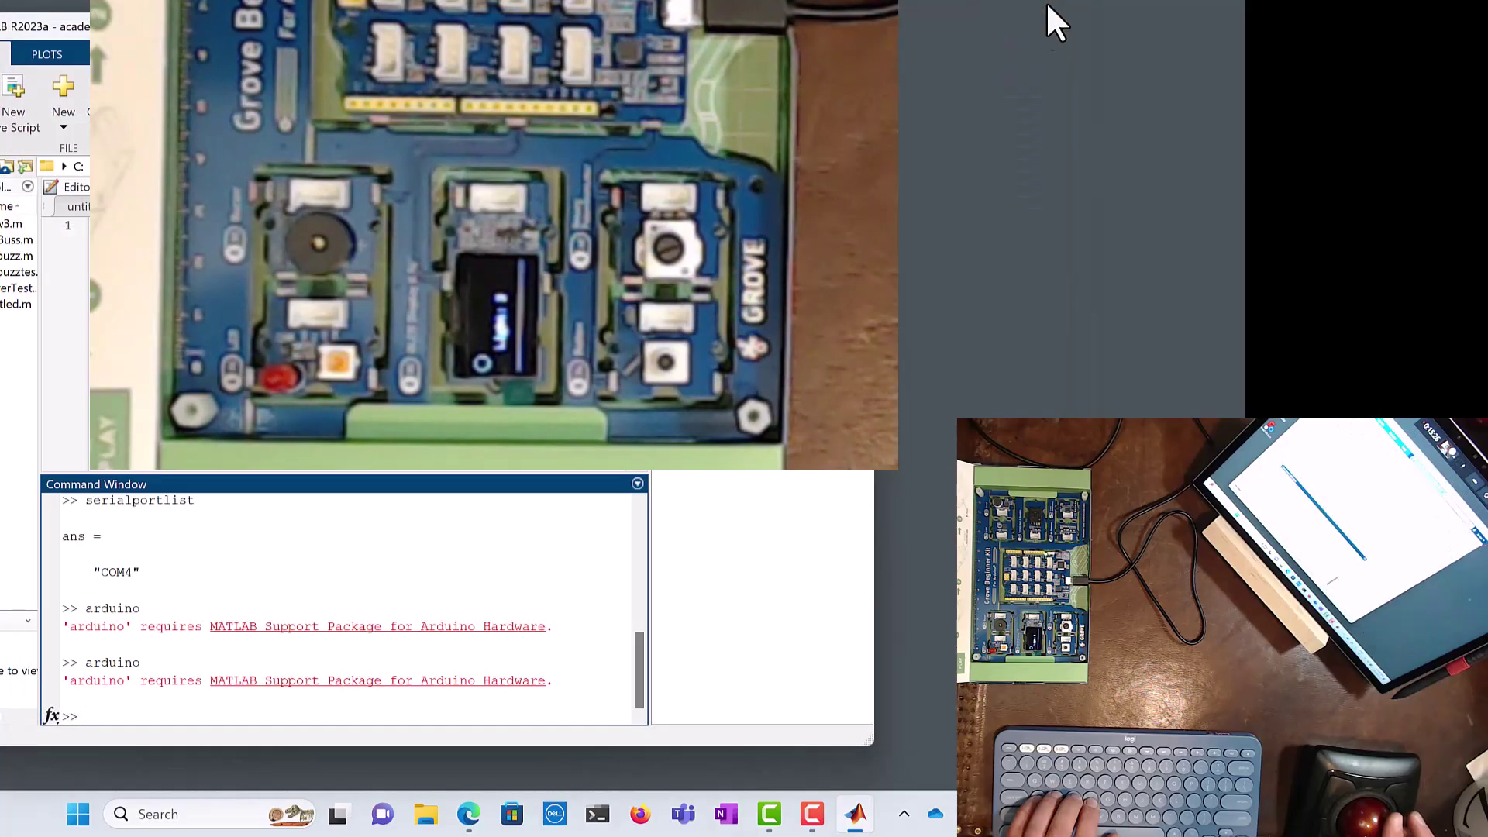
{"action": "left_click", "coordinate": [425, 532]}
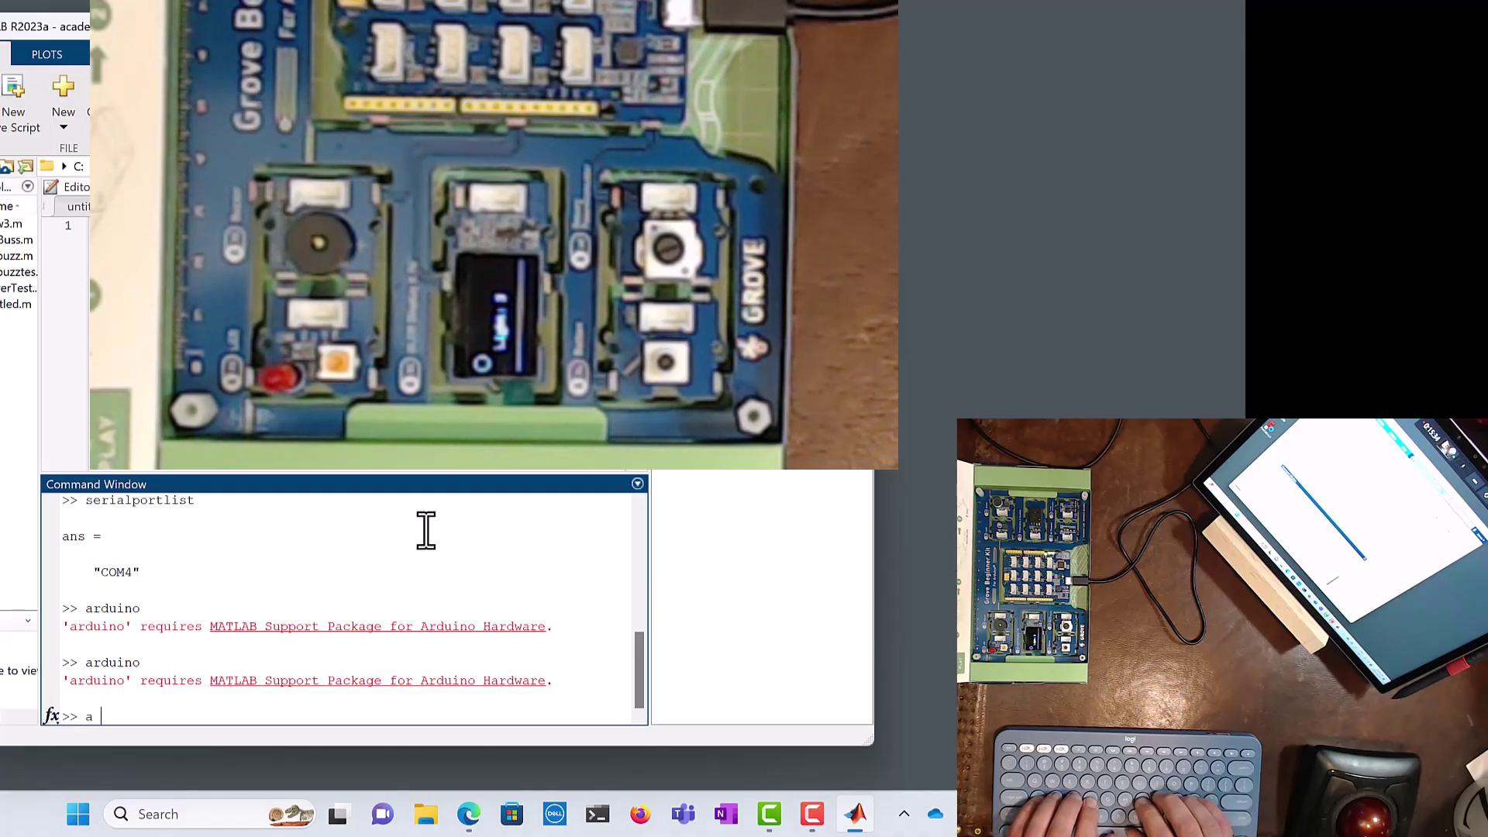
{"action": "type", "text": "a = ardu"}
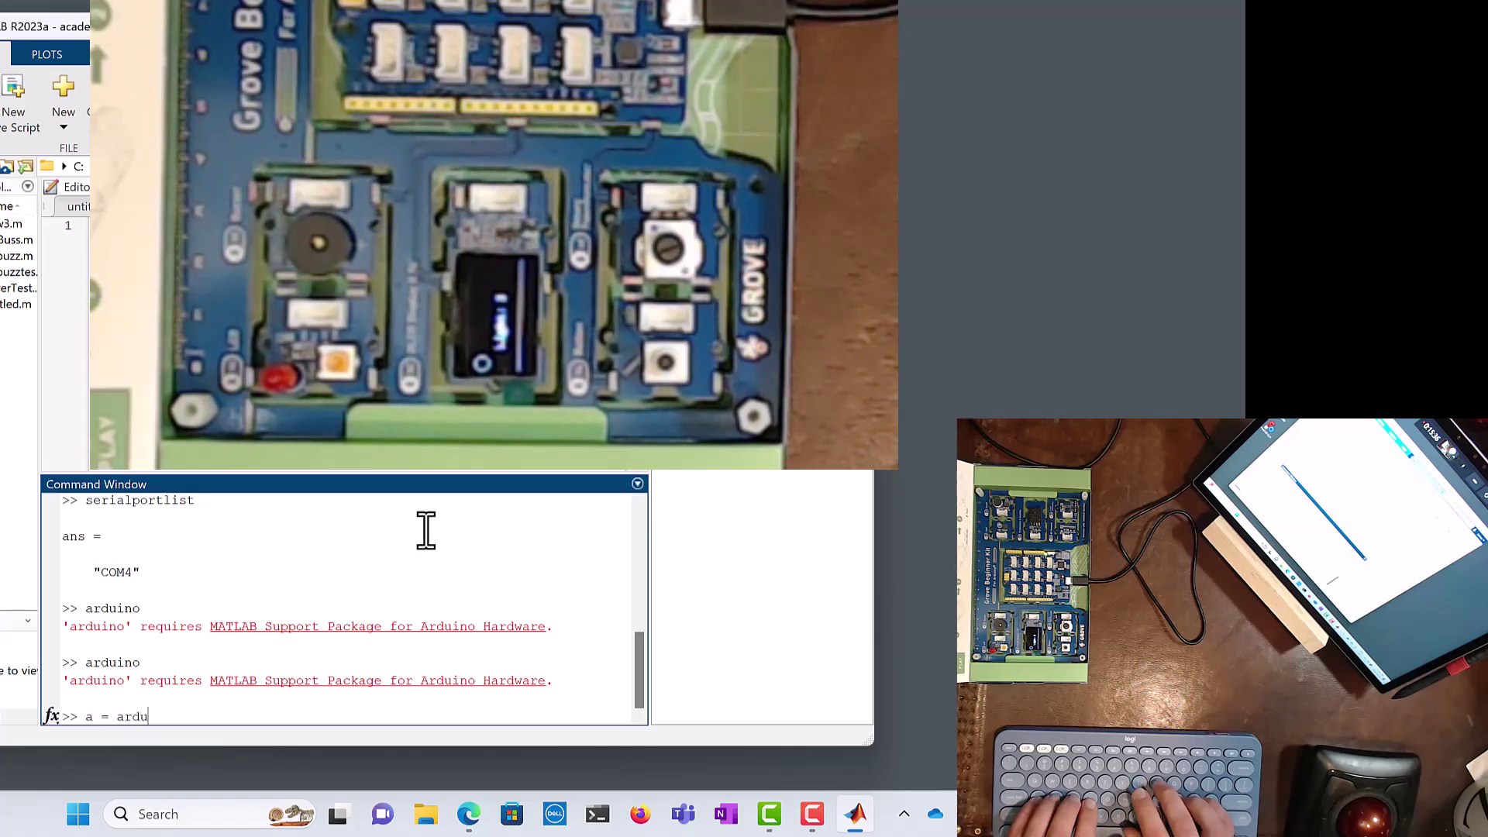
{"action": "type", "text": "ino('COM4"}
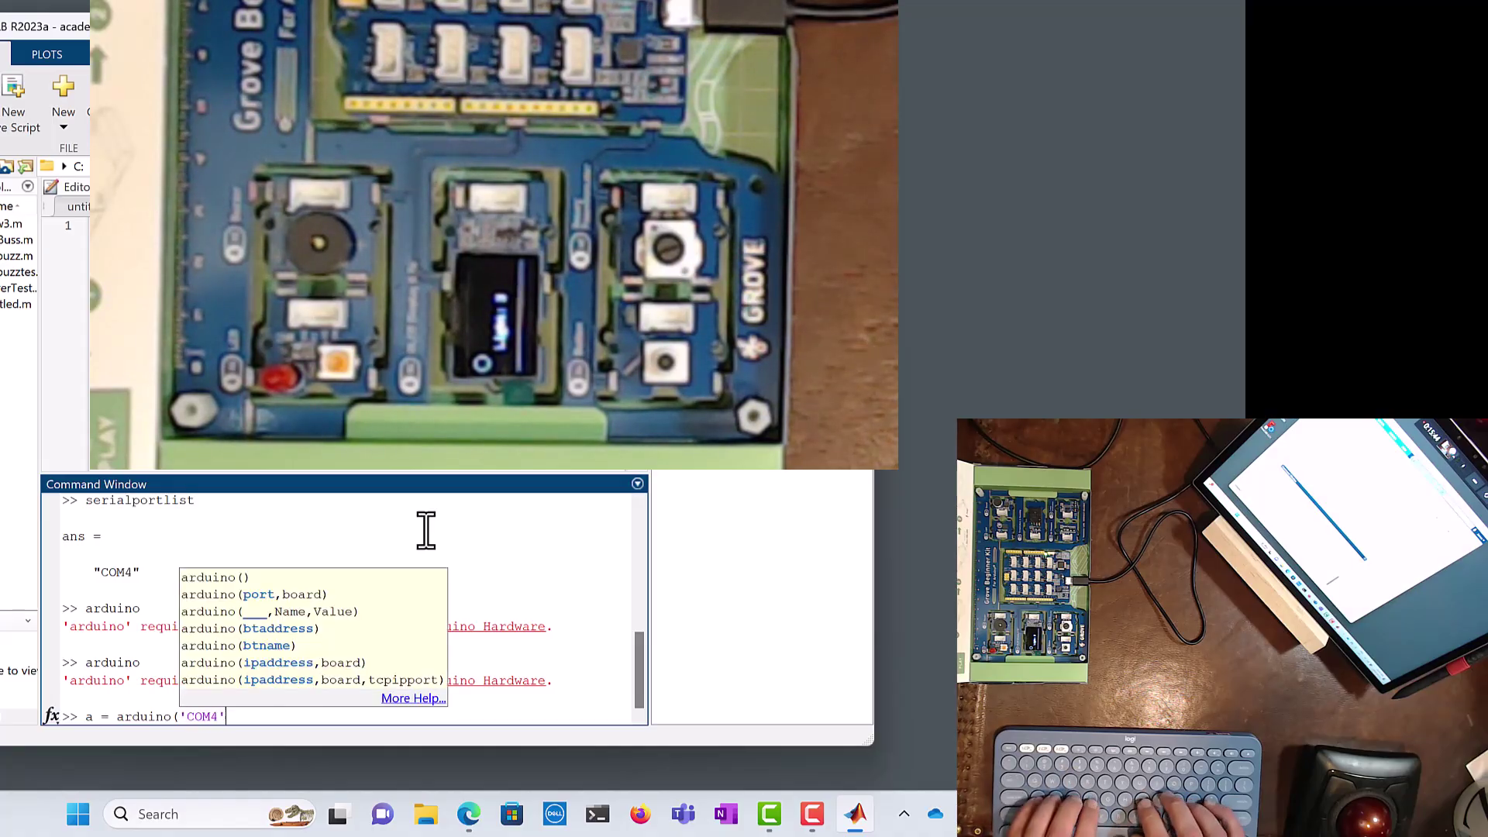
{"action": "type", "text": ",'Nano3"}
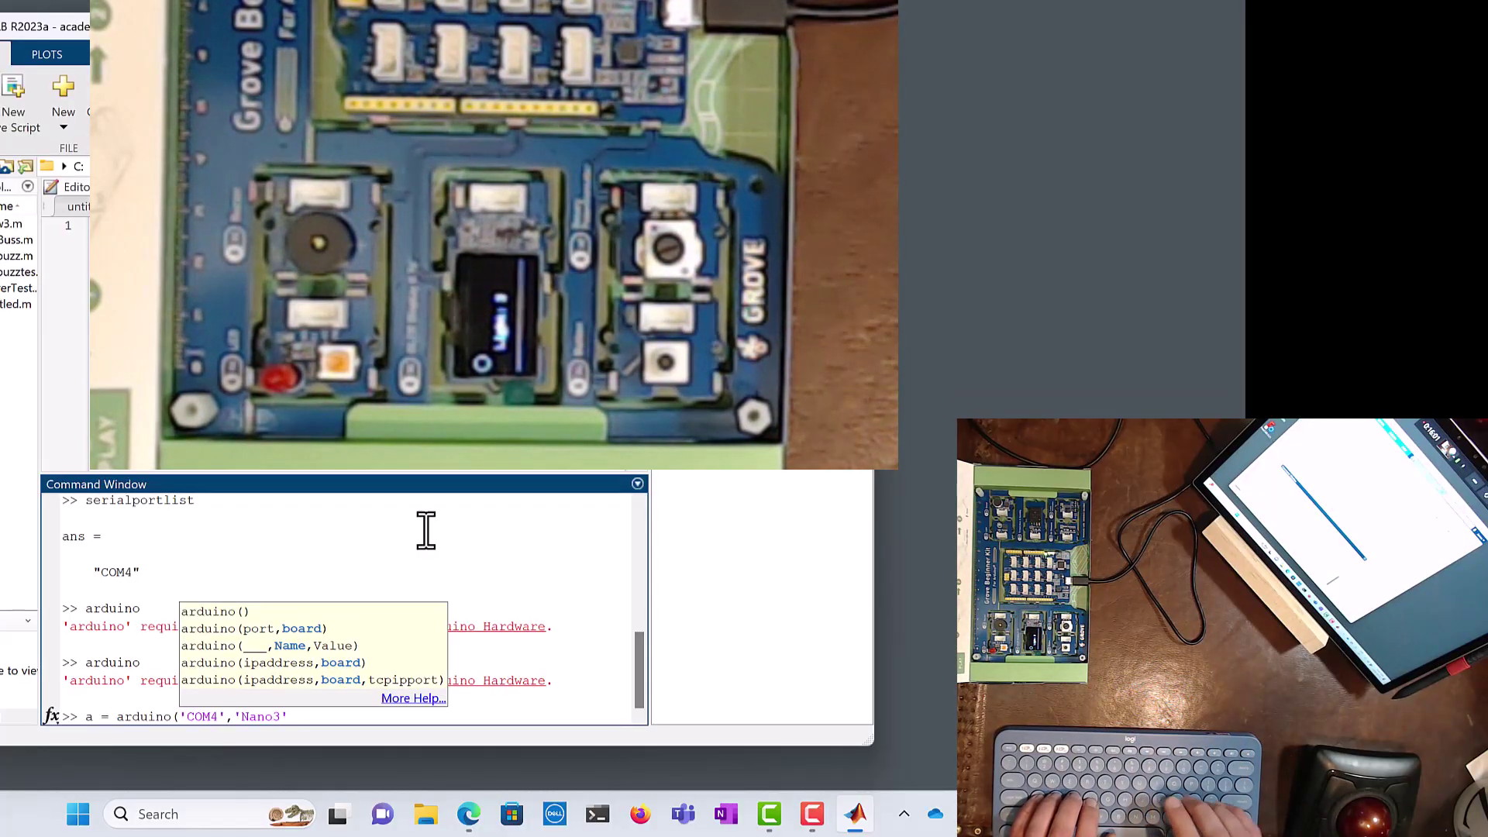
{"action": "type", "text": ")"}
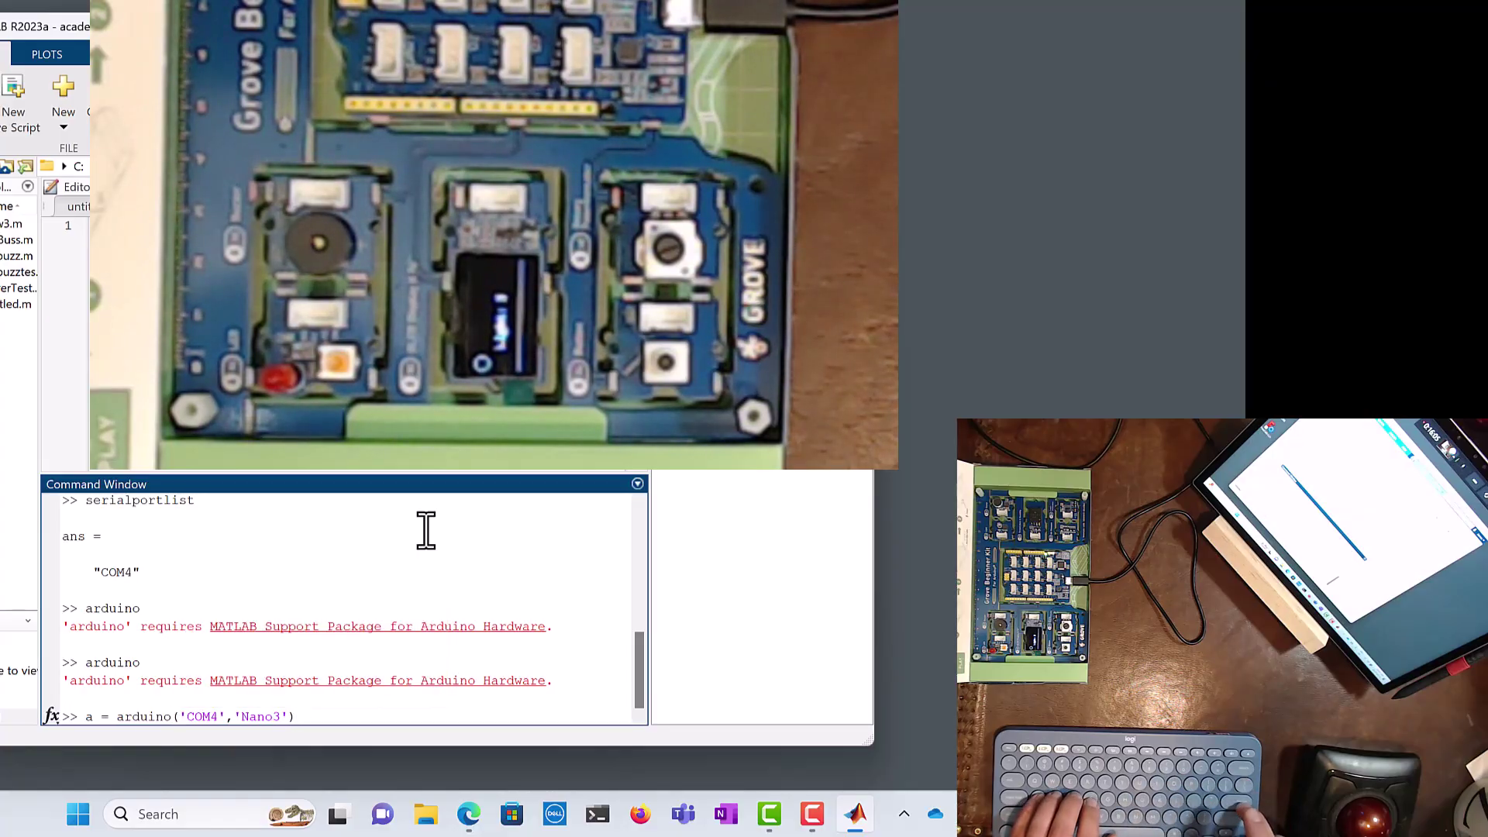
{"action": "key", "text": "Return"}
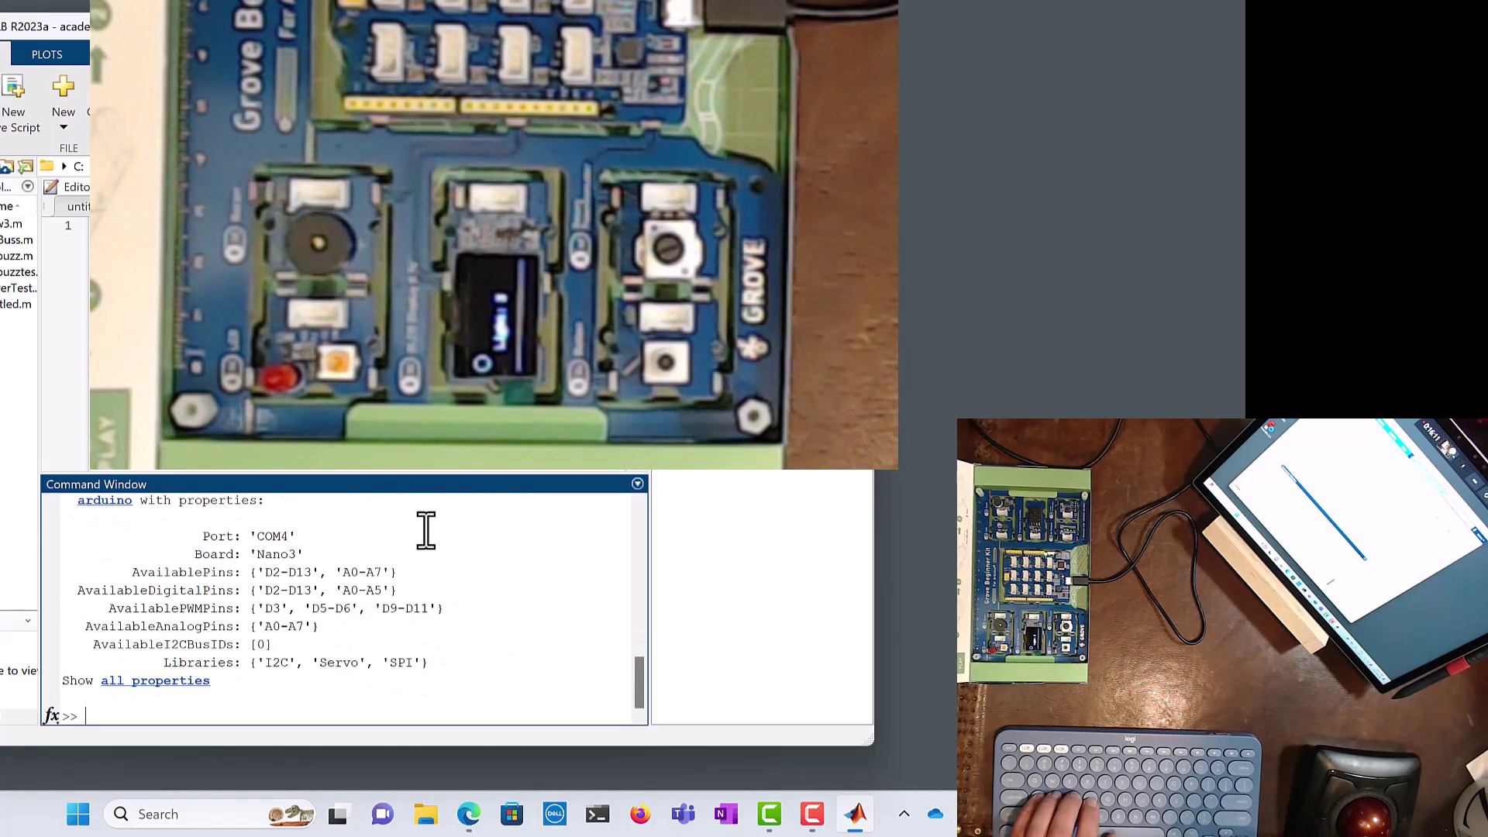
Step: Highlight the COM4 port and Nano3 board values in the Arduino object's output
{"action": "double_click", "coordinate": [256, 535]}
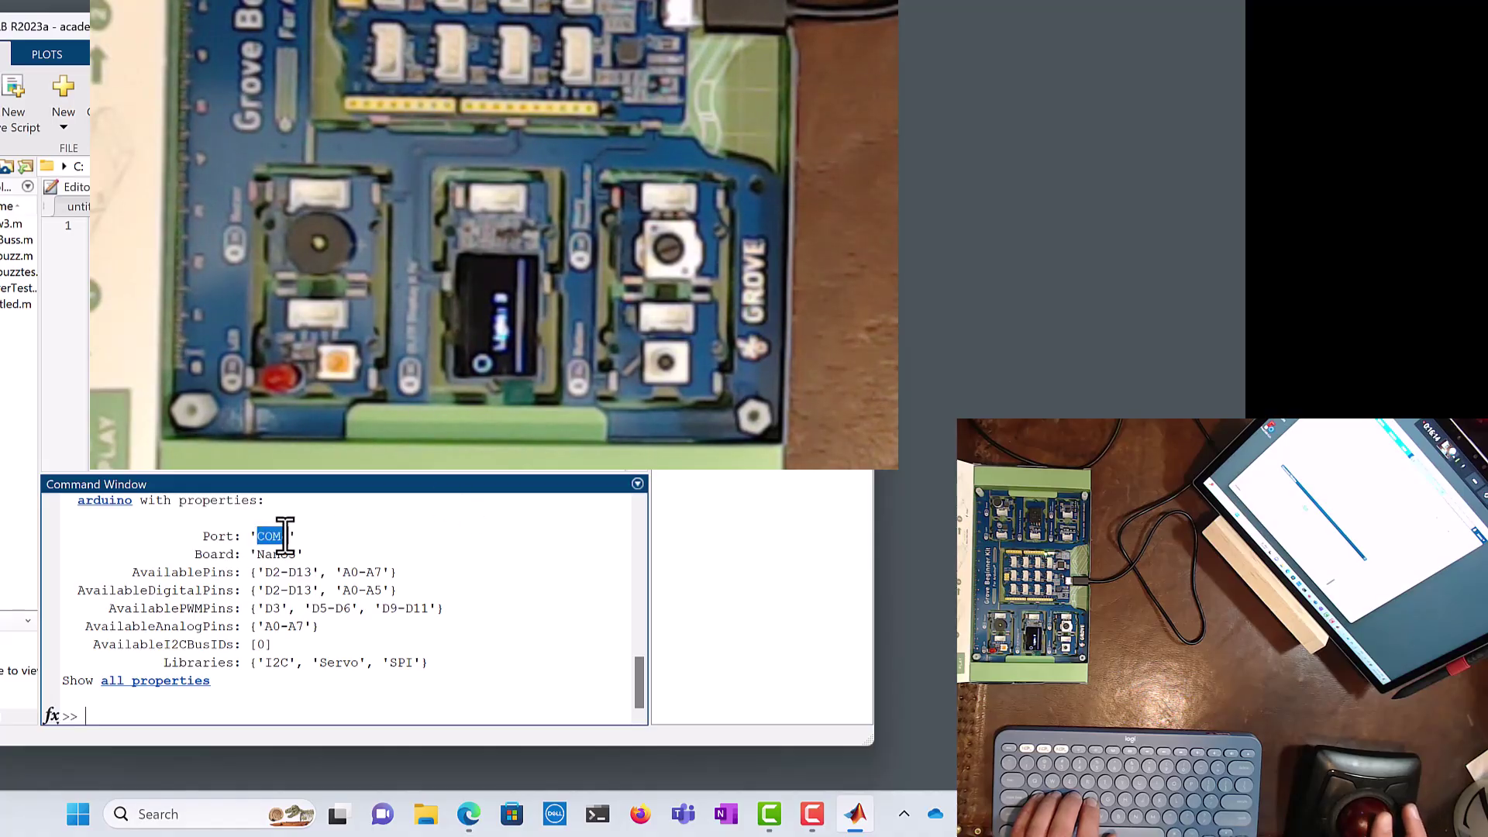
{"action": "double_click", "coordinate": [288, 552]}
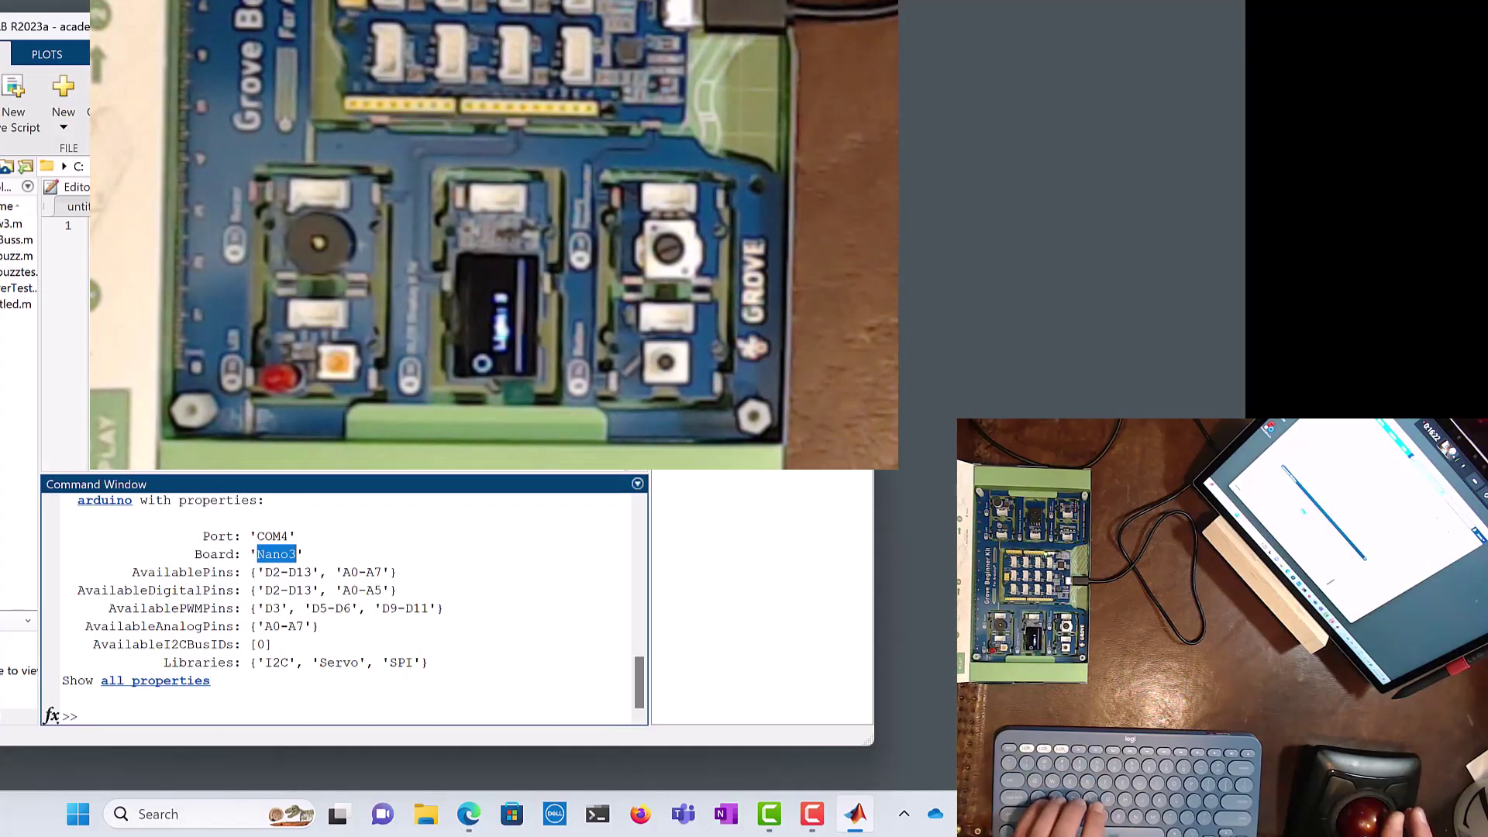
{"action": "left_click", "coordinate": [762, 597]}
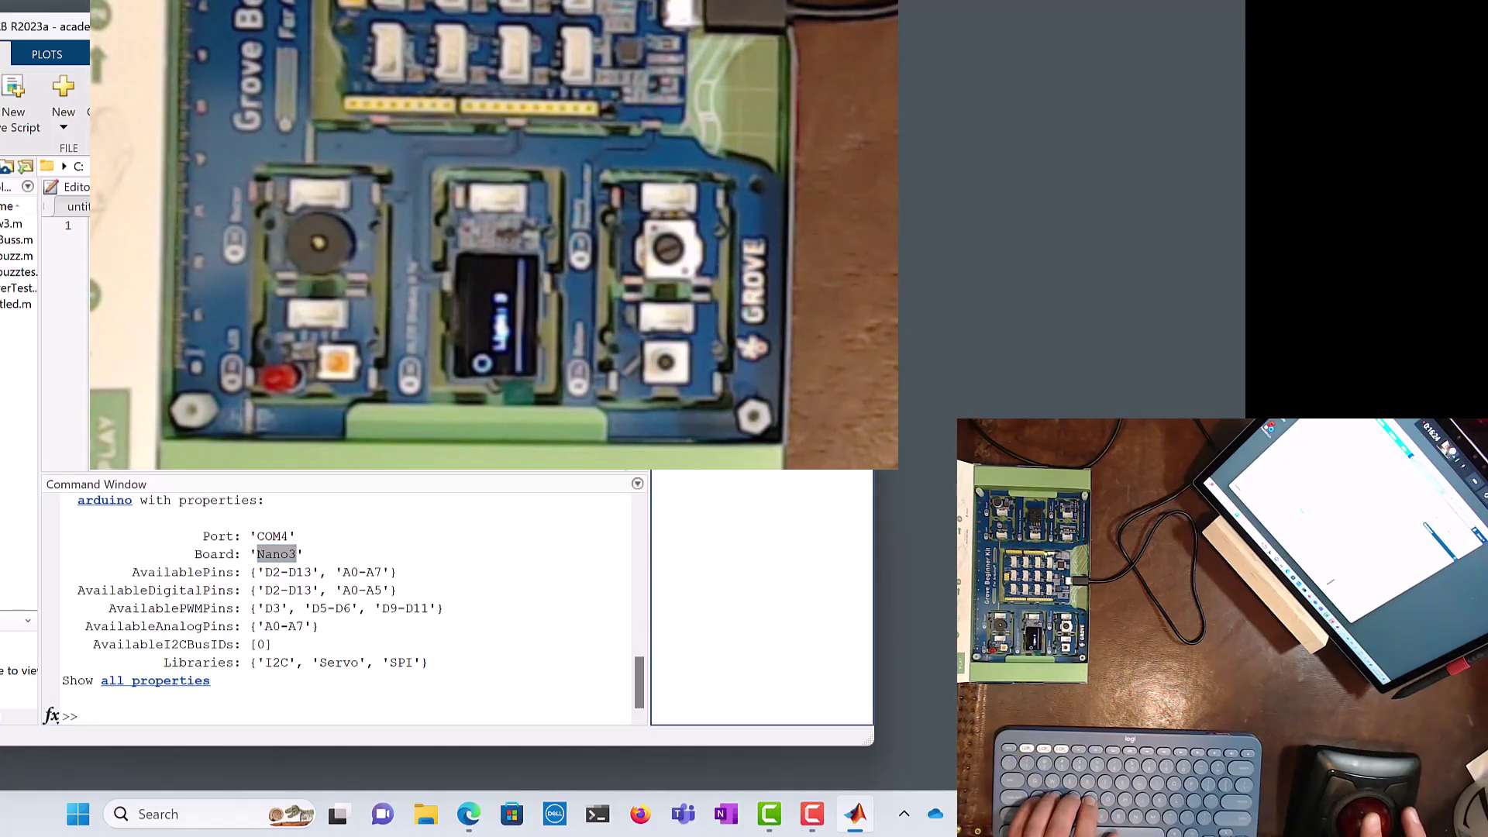
{"action": "left_click", "coordinate": [456, 612]}
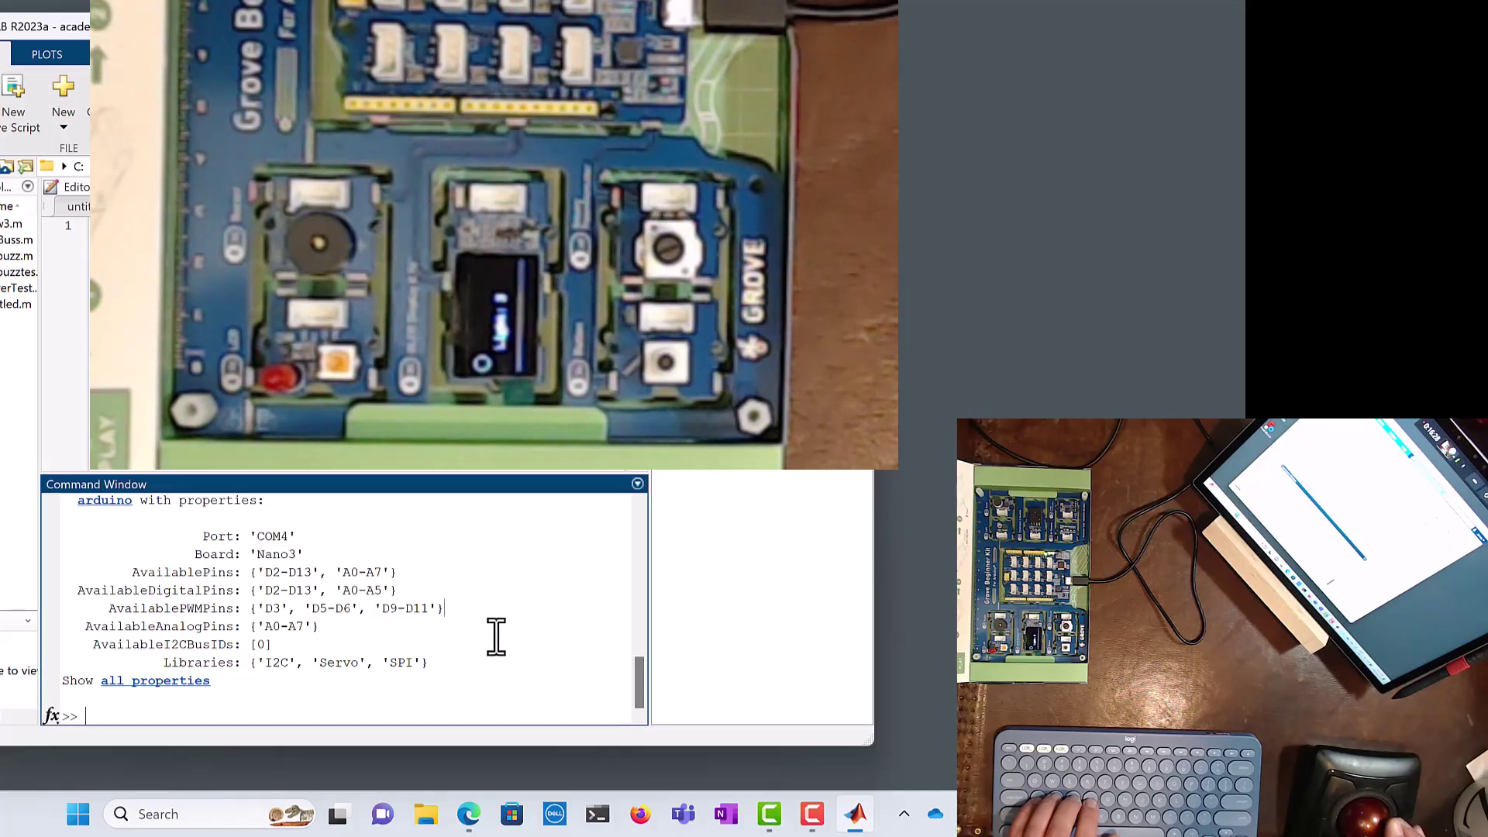
{"action": "scroll", "coordinate": [496, 637], "scroll_direction": "up", "scroll_amount": 10}
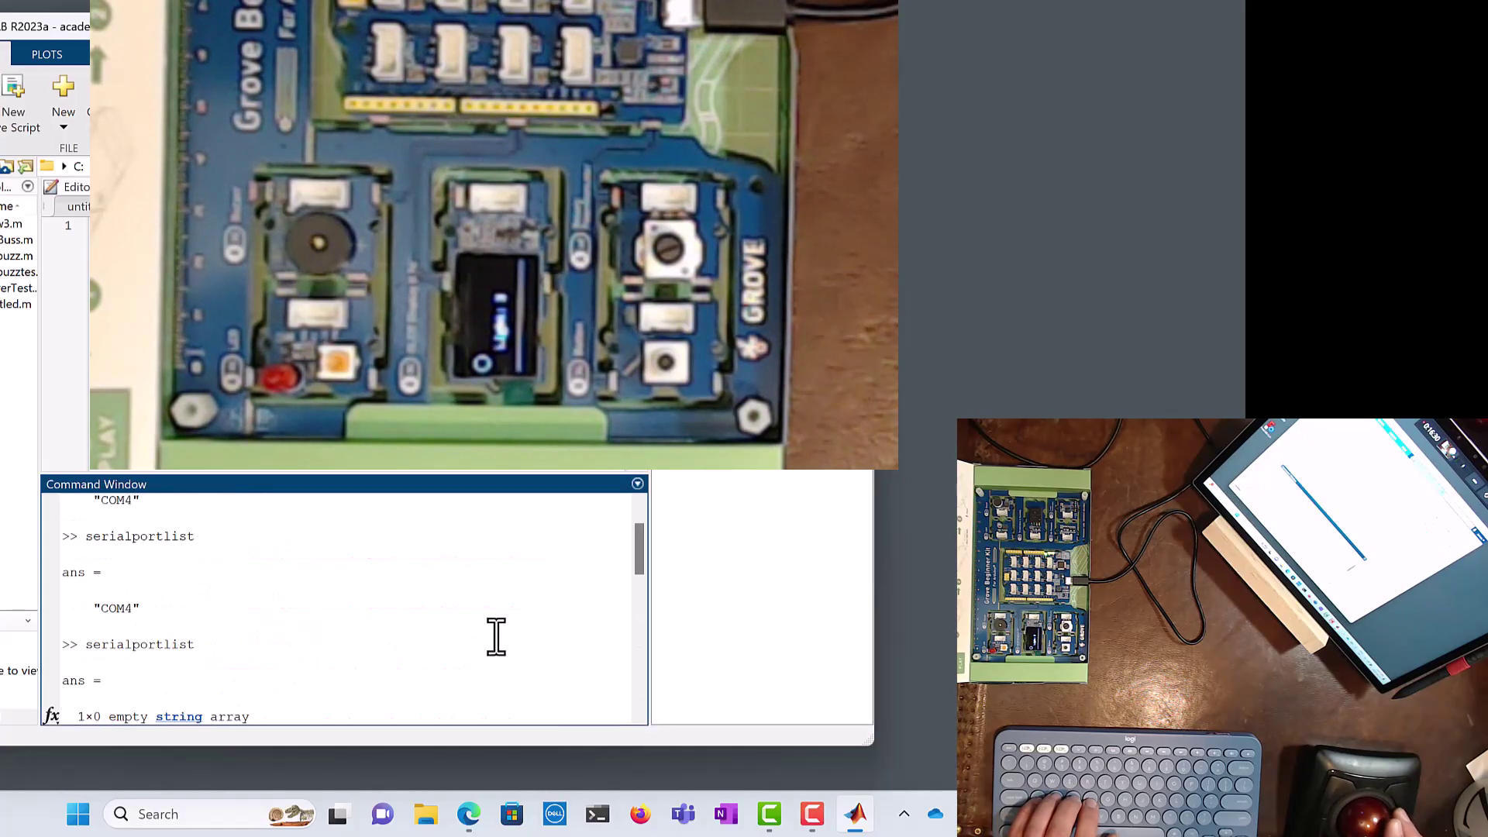
{"action": "scroll", "coordinate": [496, 637], "scroll_direction": "down", "scroll_amount": 10}
{"action": "left_click", "coordinate": [486, 650]}
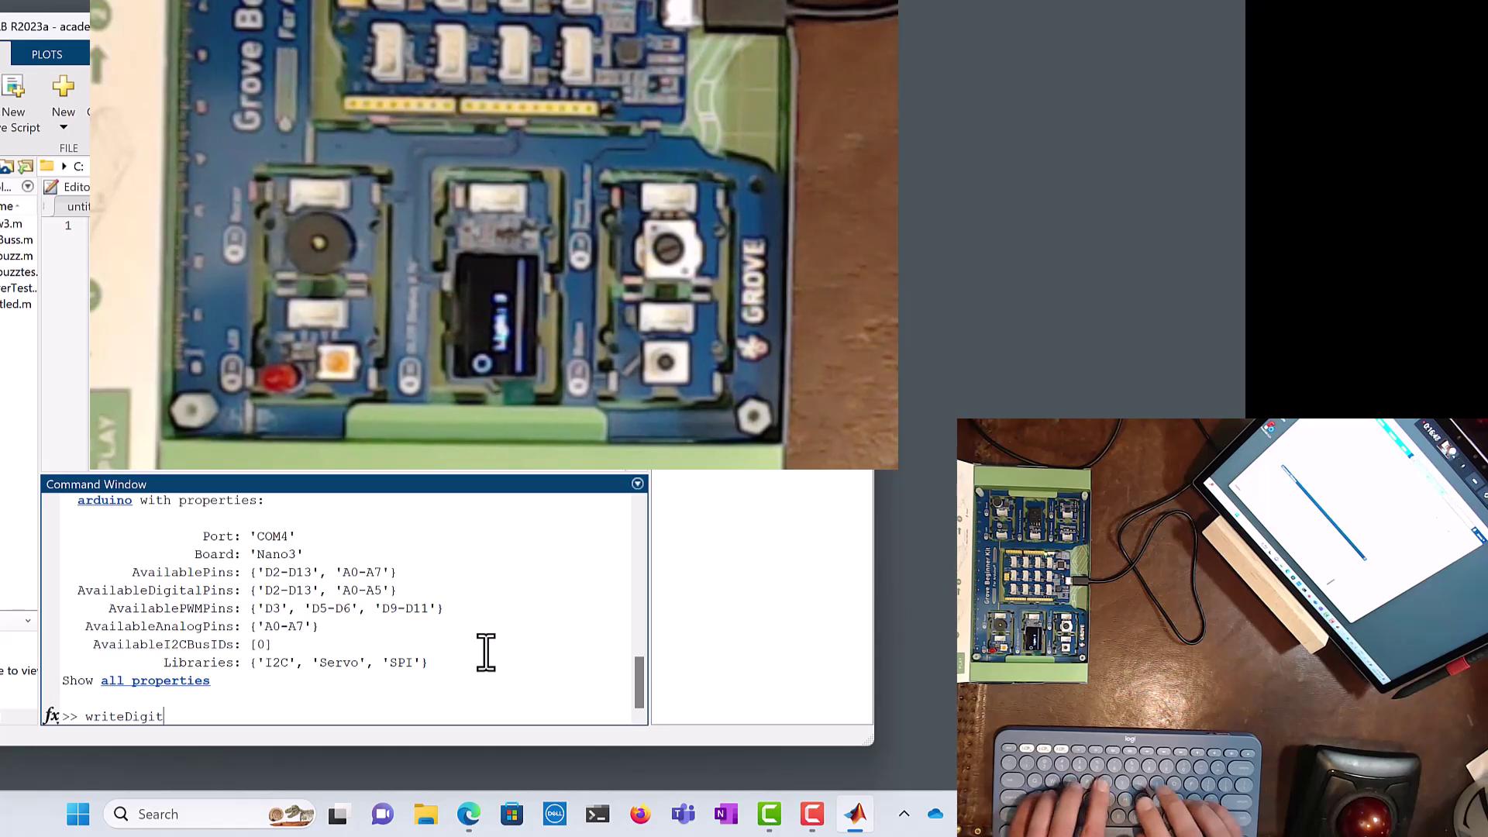
Step: Run writeDigitalPin(a,13,1), which errors because the pin name must be a string
{"action": "type", "text": "Pi"}
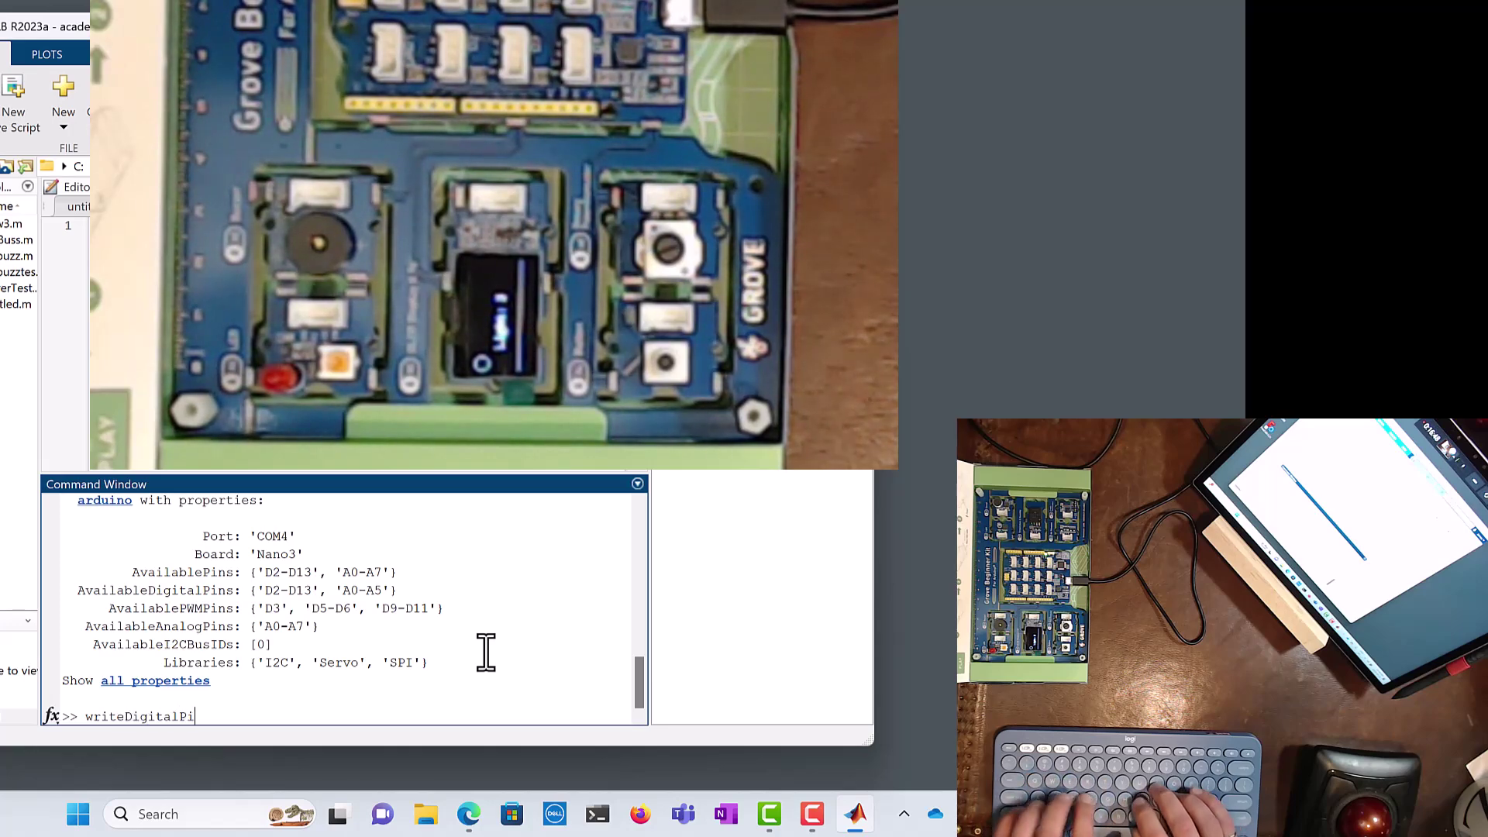
{"action": "type", "text": "n(a,"}
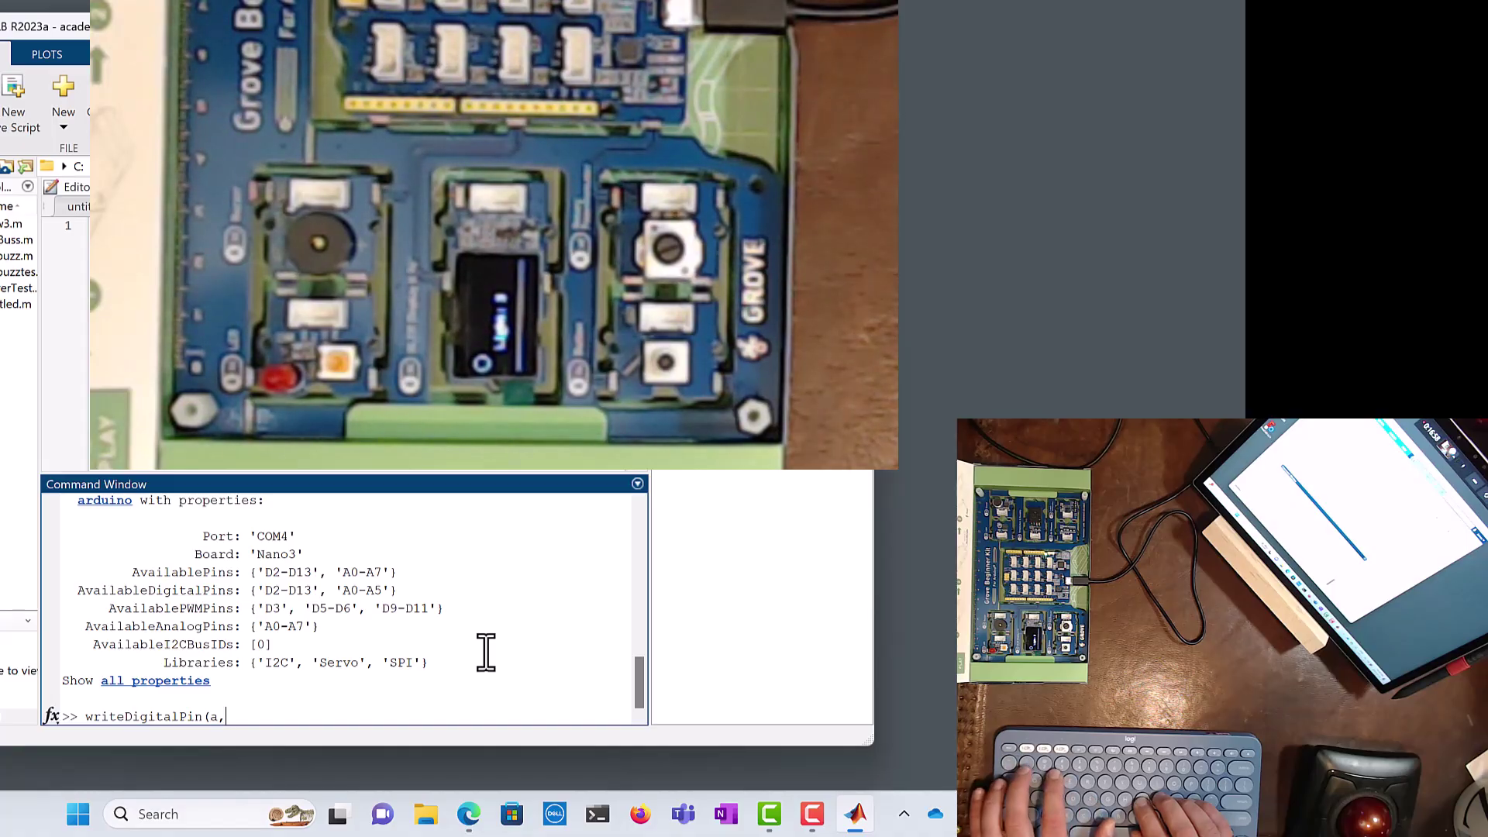
{"action": "type", "text": "13,"}
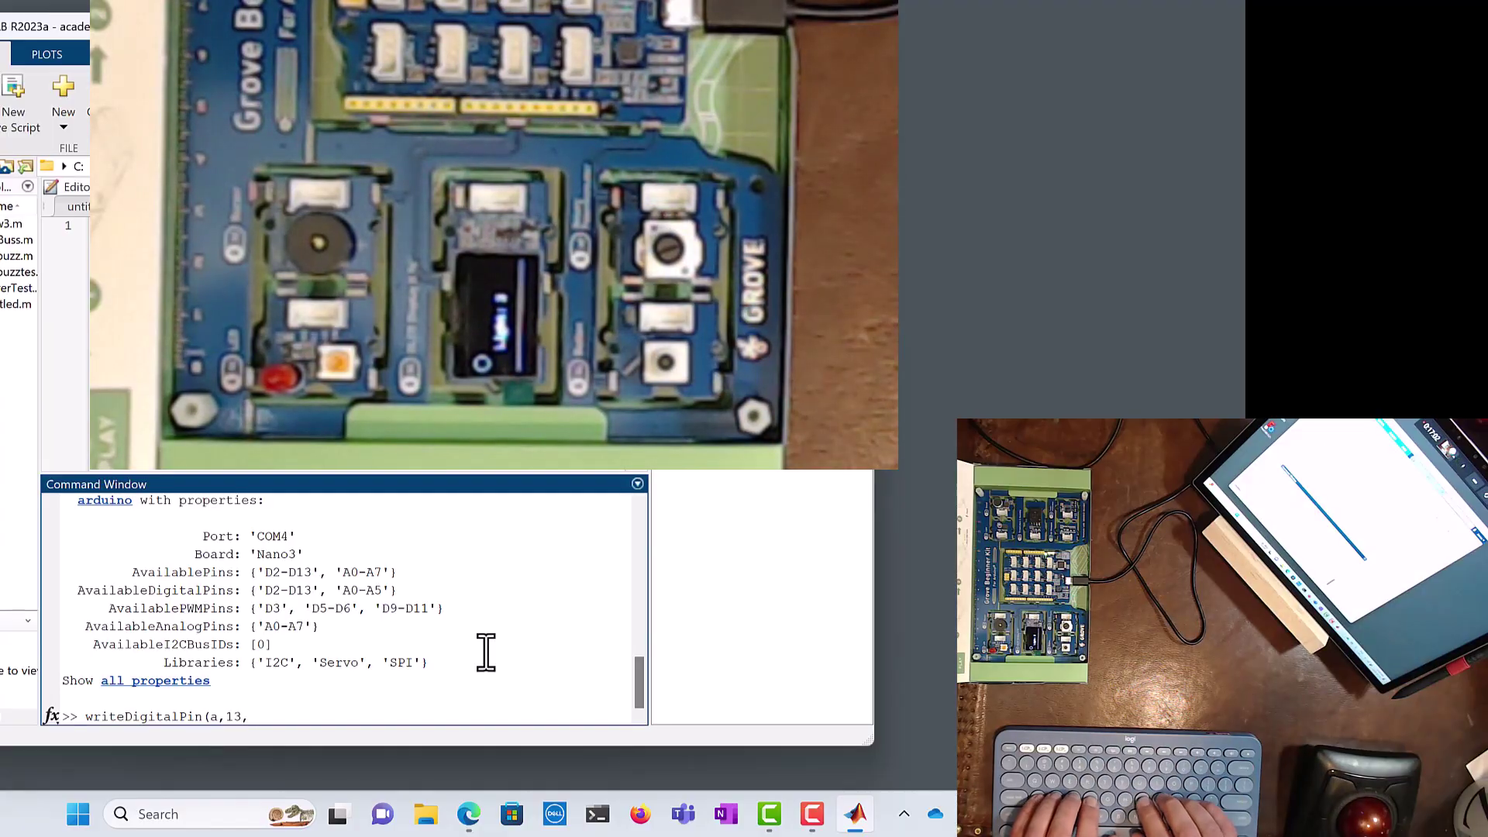
{"action": "type", "text": "1)"}
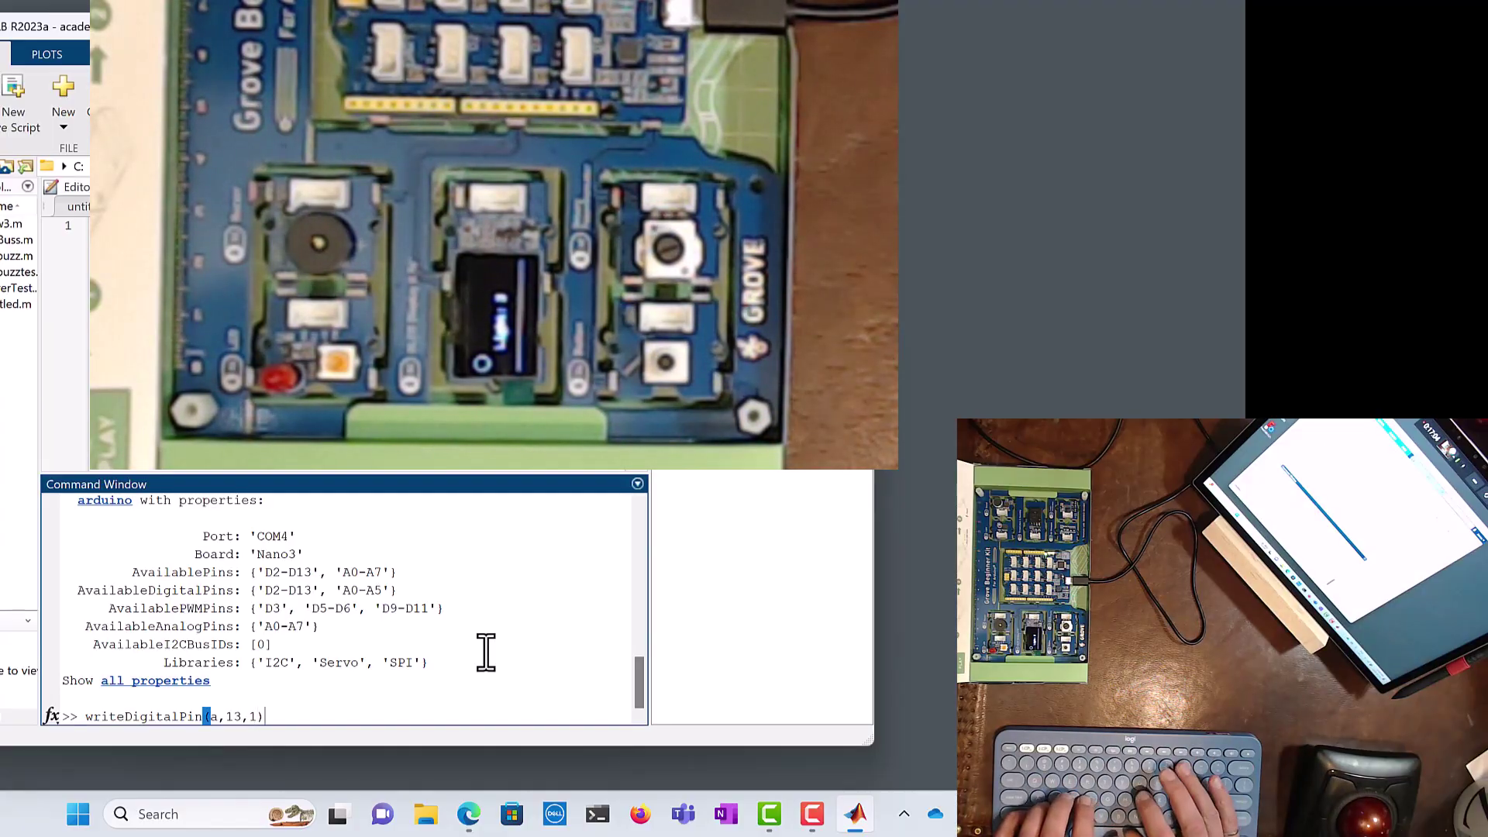
{"action": "key", "text": "Return"}
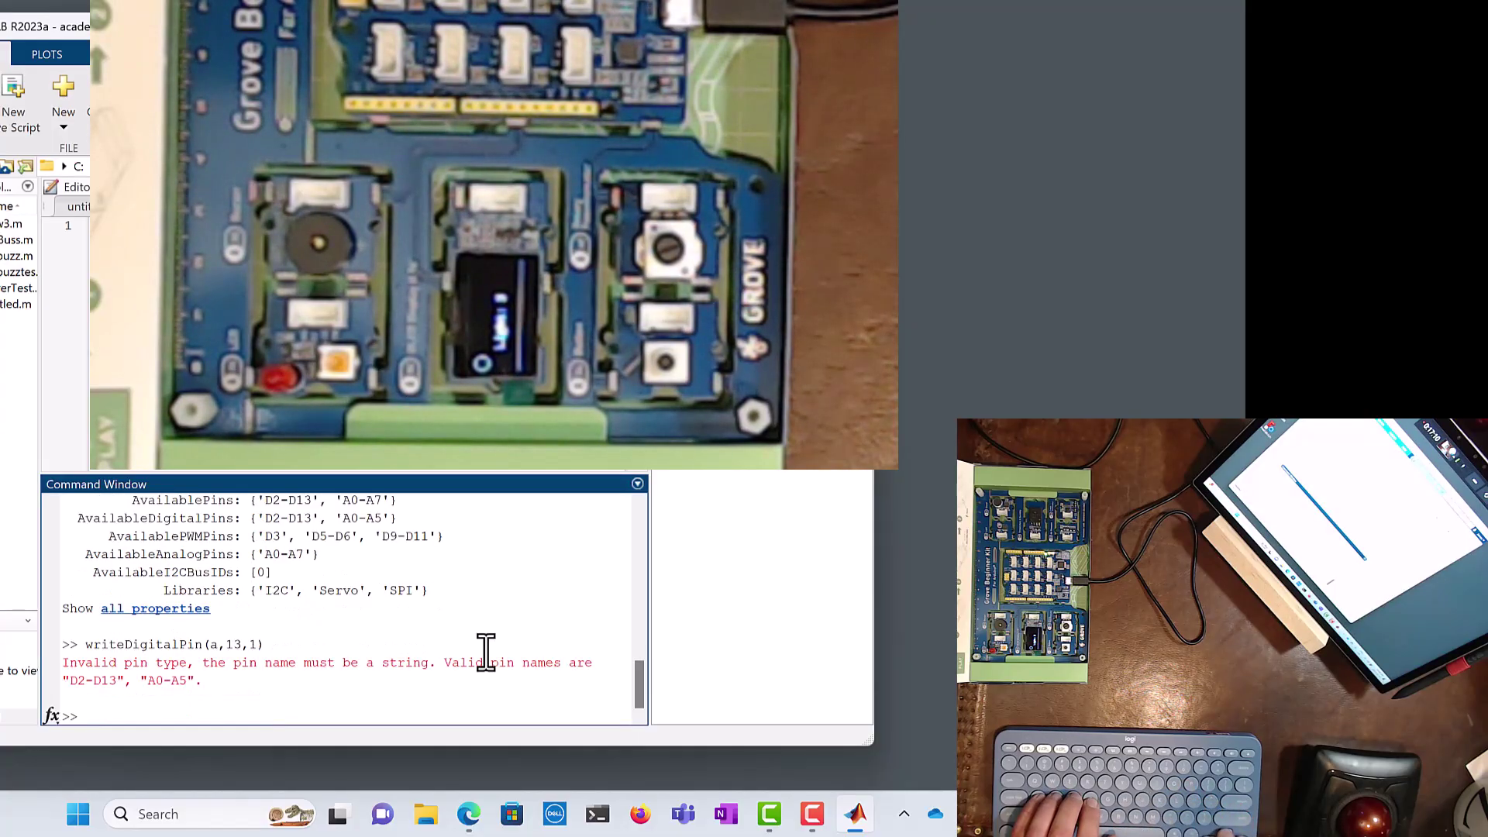
Step: Fix the recalled command to writeDigitalPin(a,'D13',1), switching D13 on
{"action": "key", "text": "Up"}
{"action": "key", "text": "Left"}
{"action": "key", "text": "Left"}
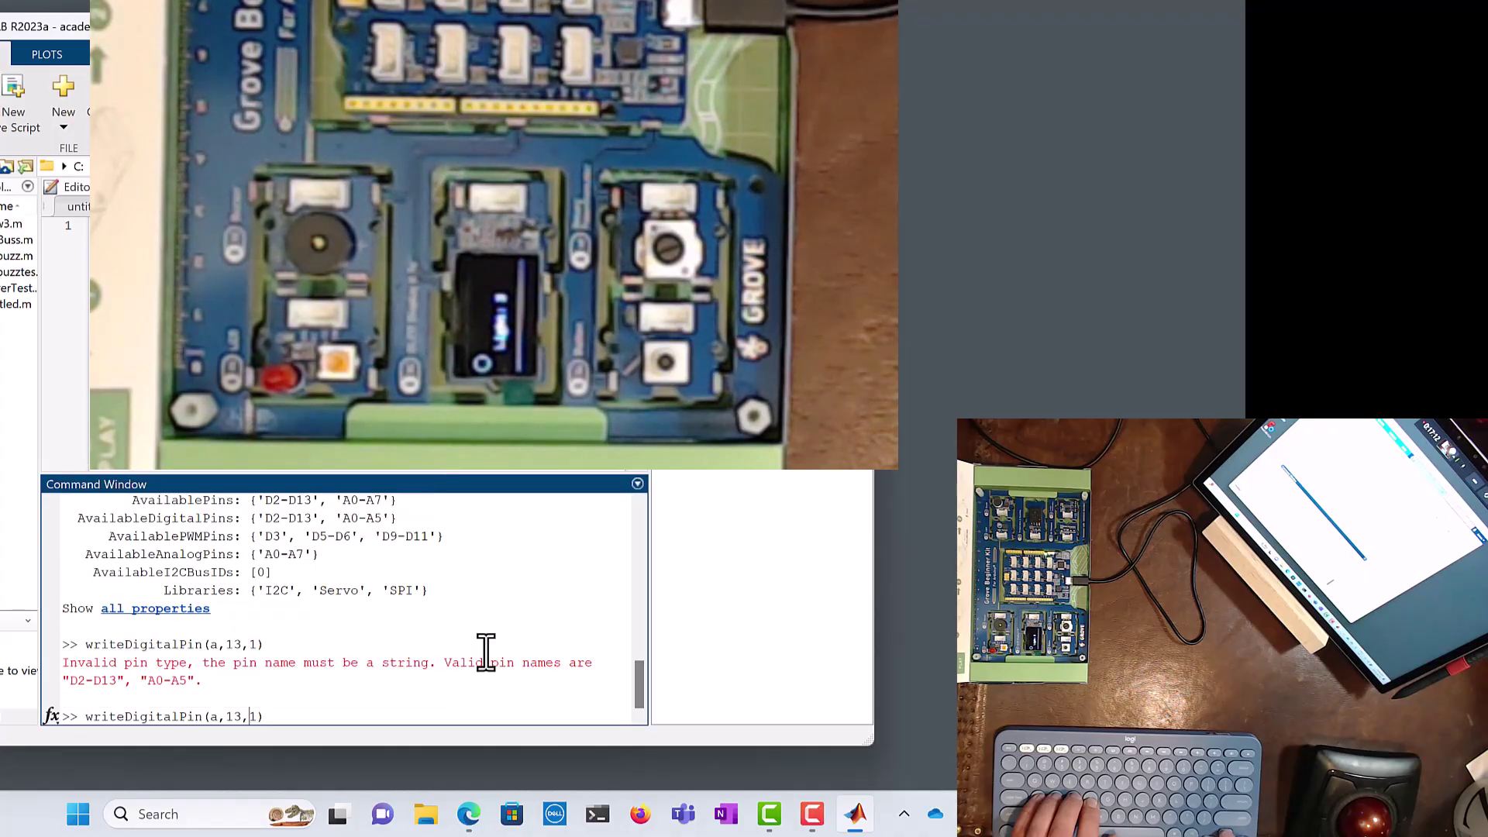
{"action": "type", "text": "D"}
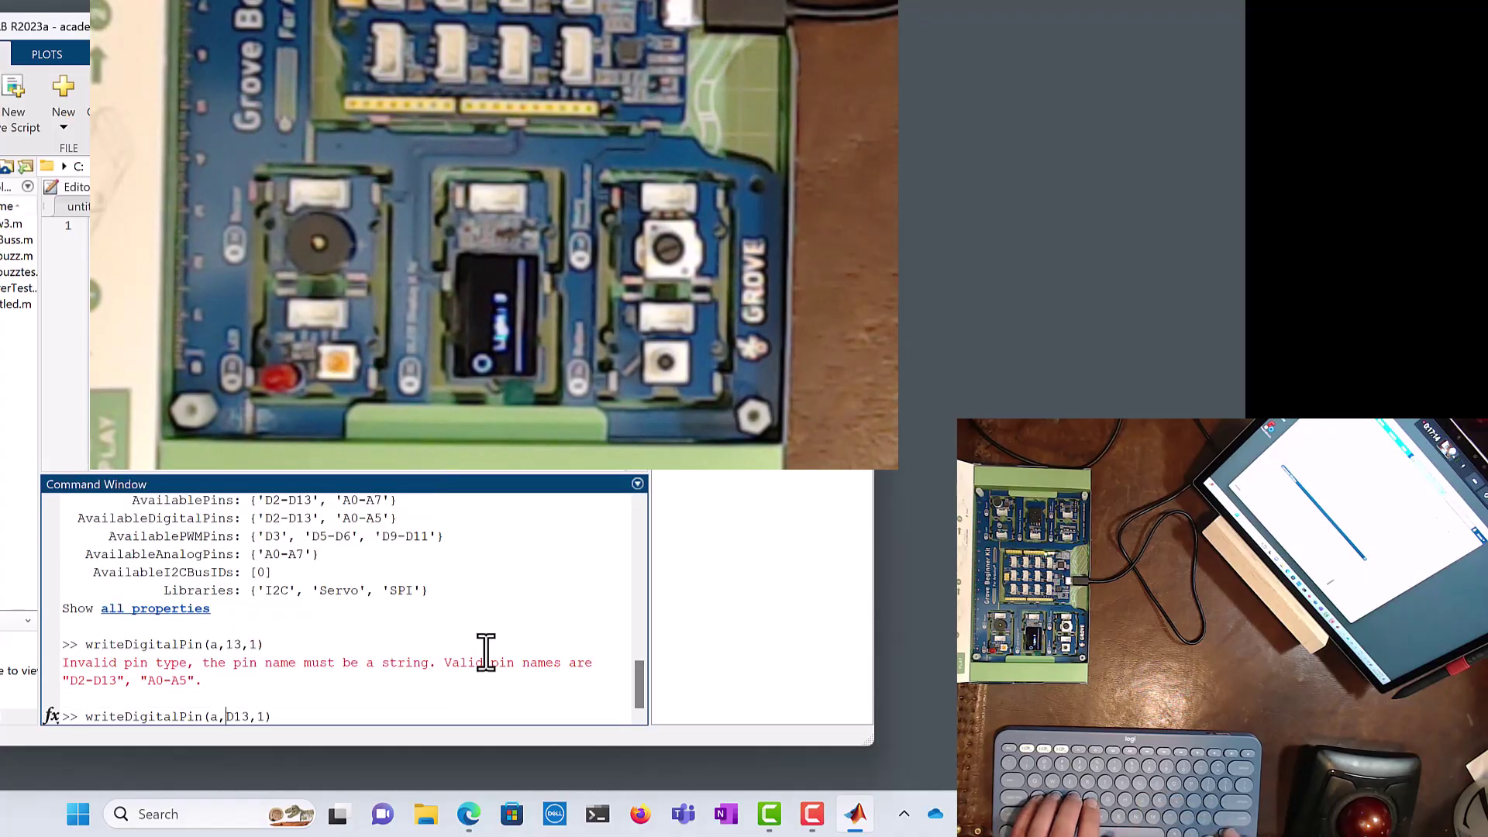
{"action": "type", "text": "'"}
{"action": "key", "text": "Right"}
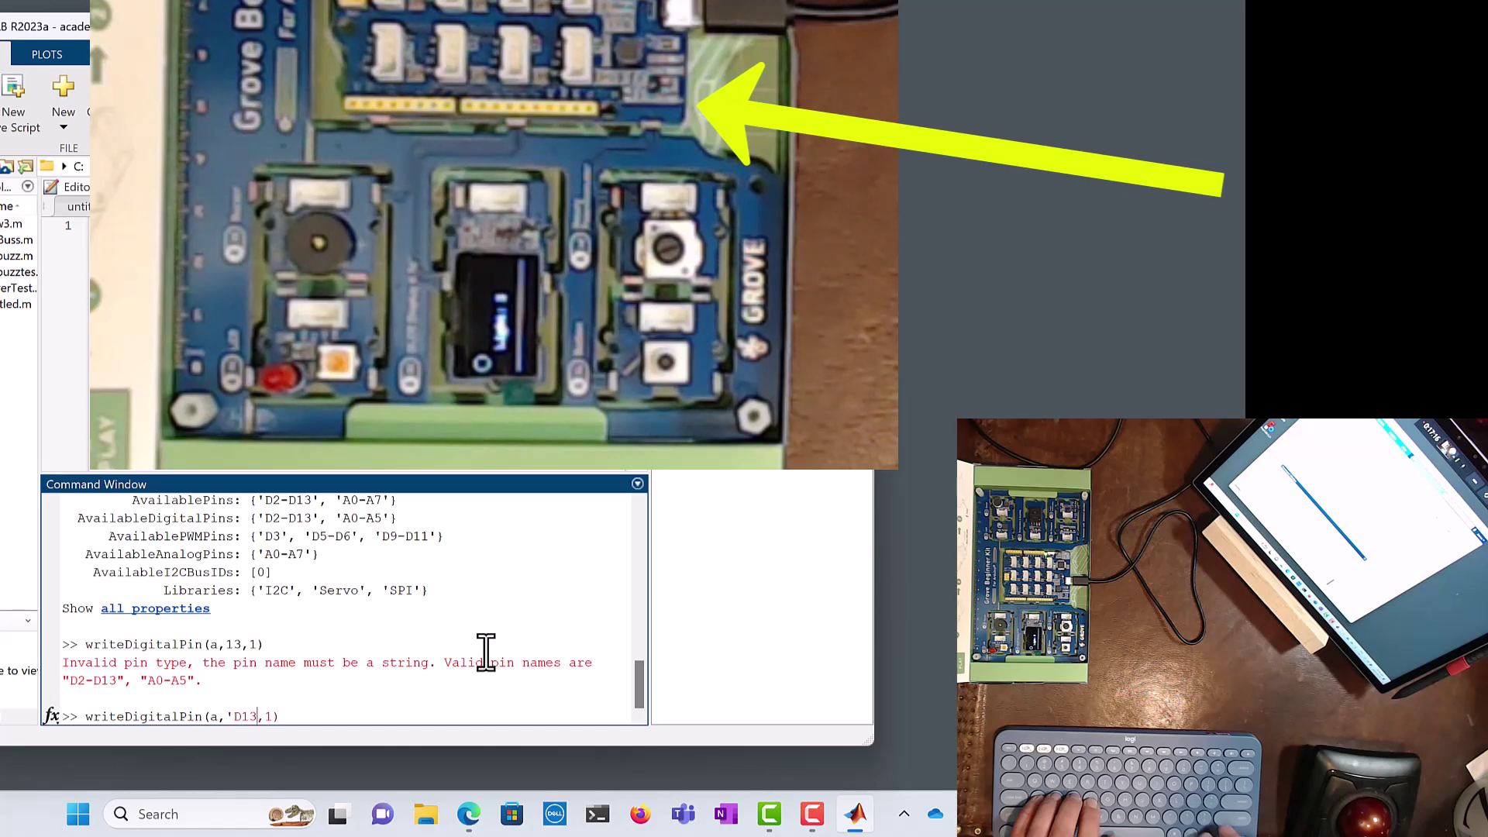
{"action": "key", "text": "Return"}
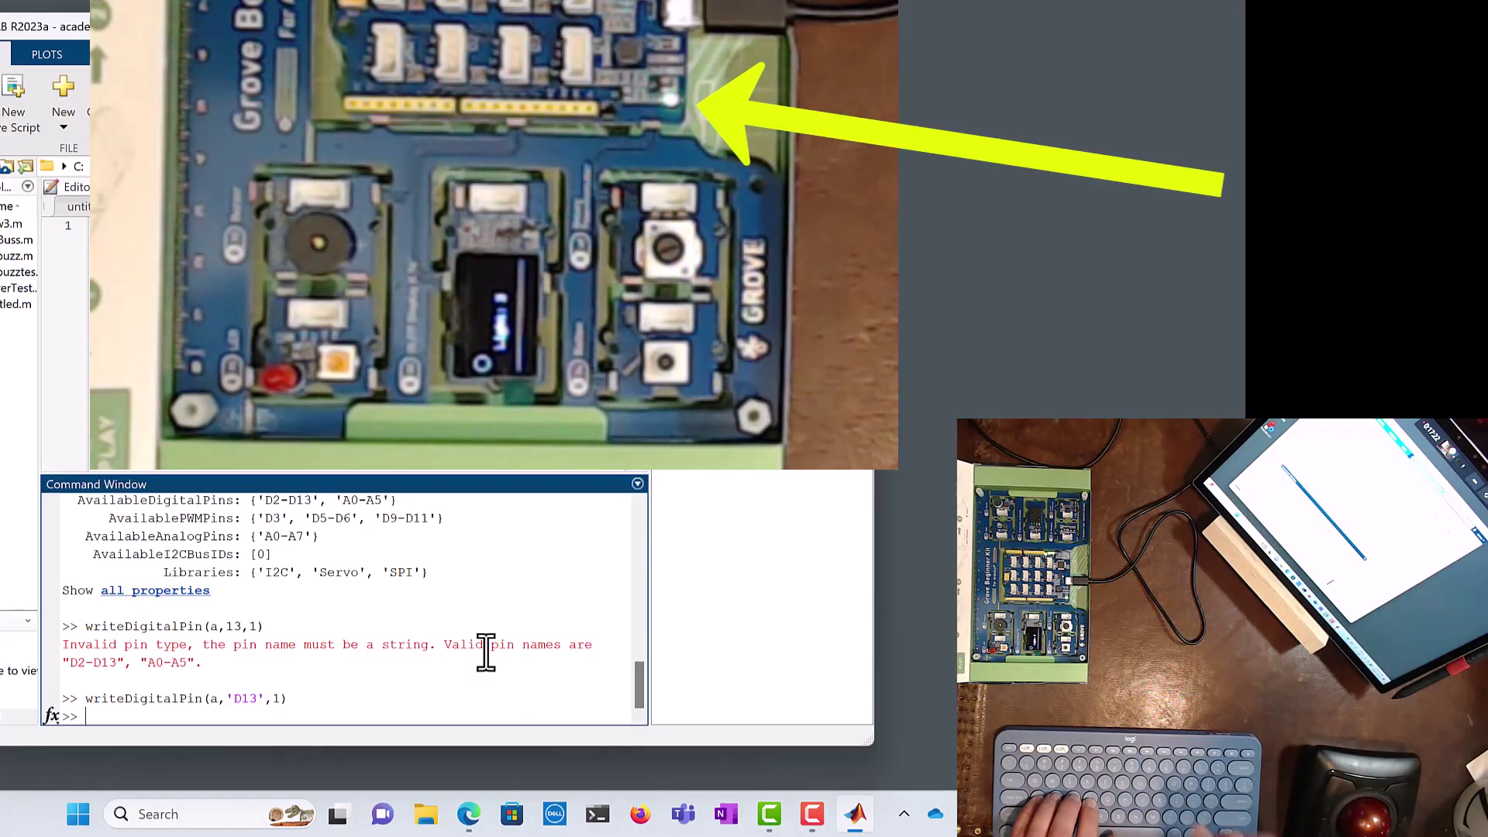
Step: Turn D13 off with writeDigitalPin(a,'D13',0)
{"action": "type", "text": "wri"}
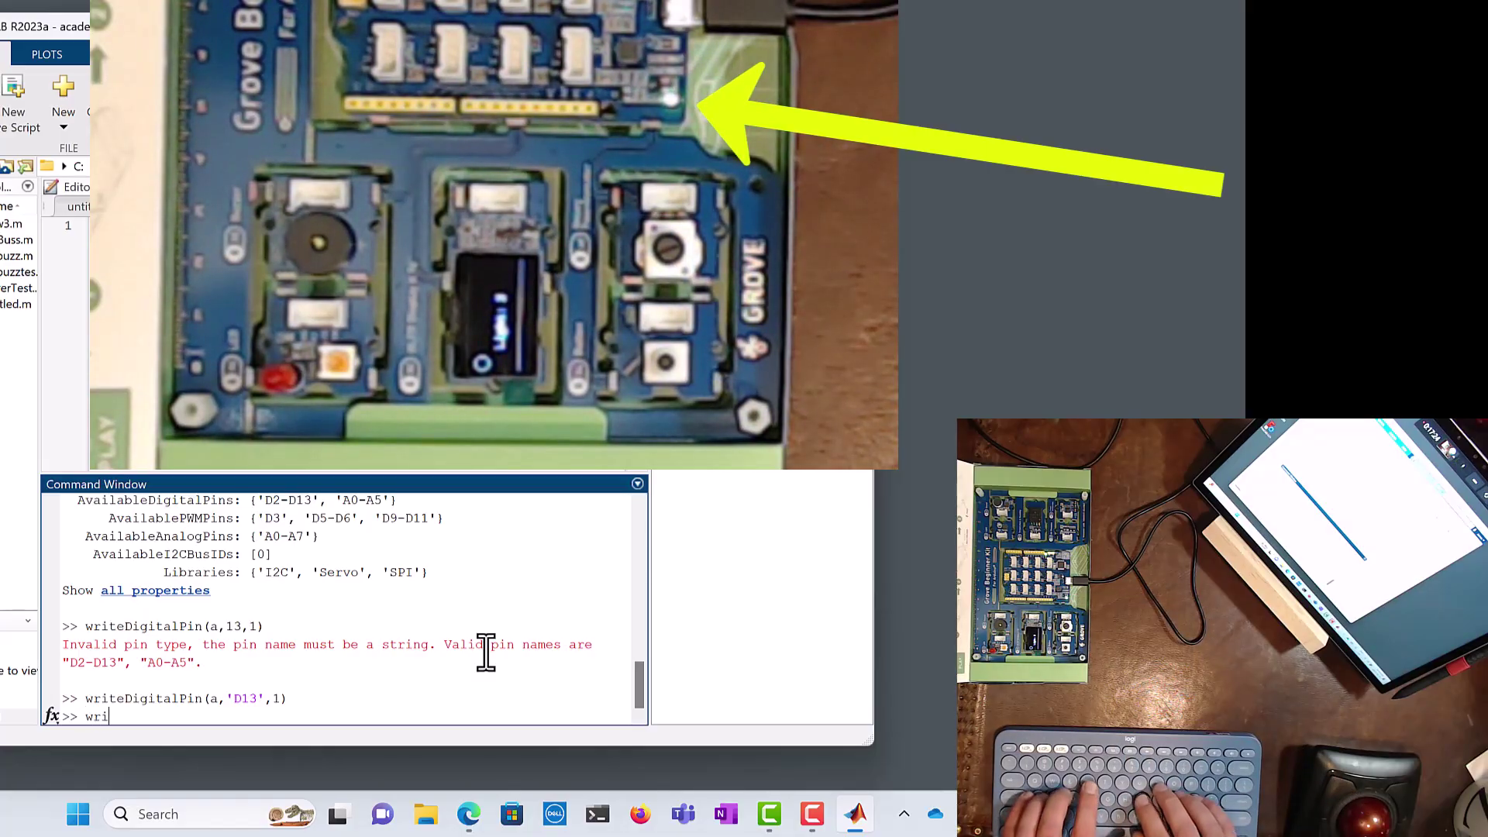
{"action": "type", "text": "teDiti"}
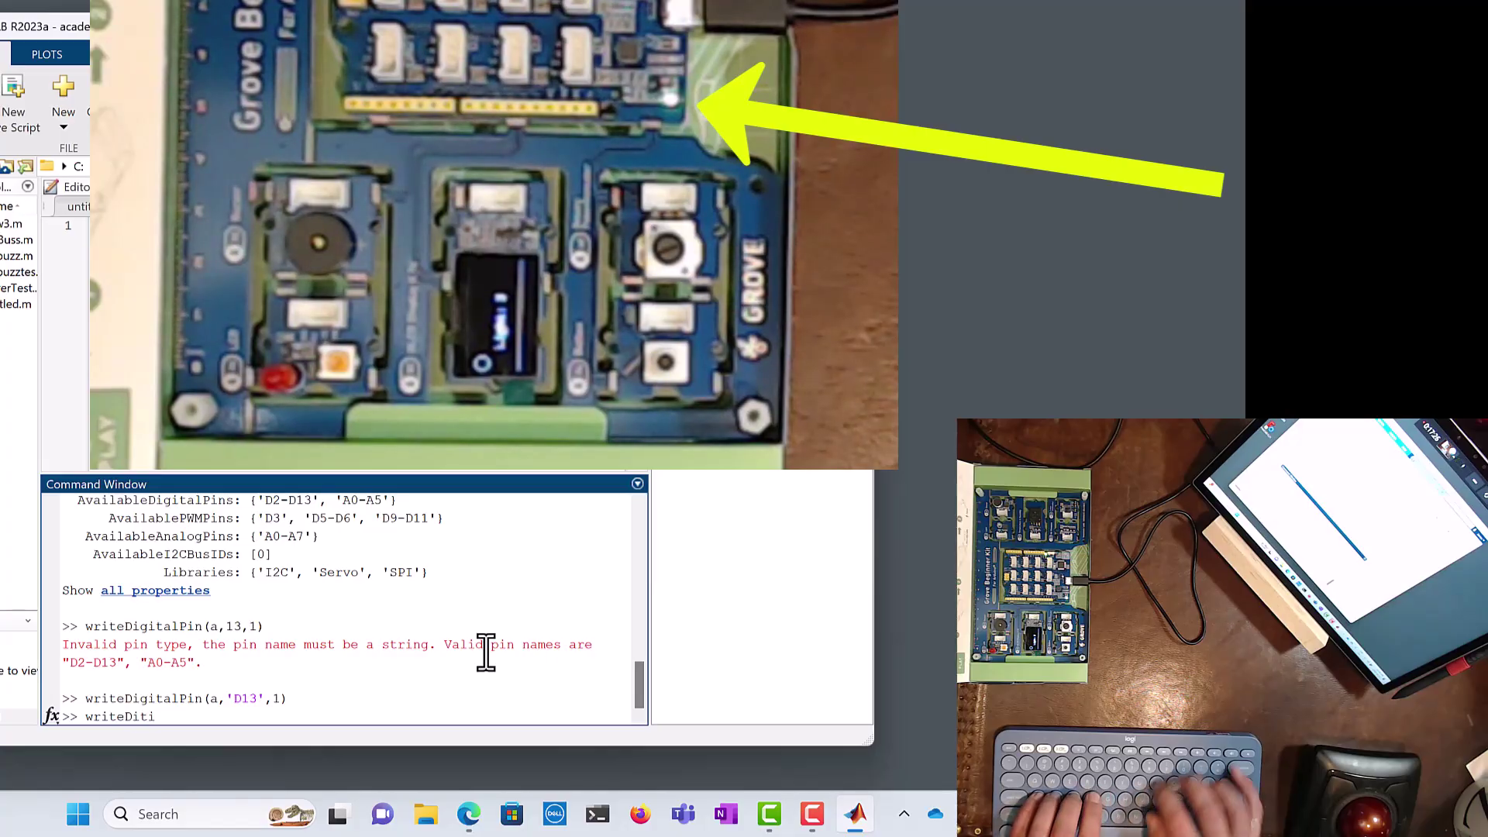
{"action": "key", "text": "BackSpace"}
{"action": "key", "text": "BackSpace"}
{"action": "type", "text": "gtialP"}
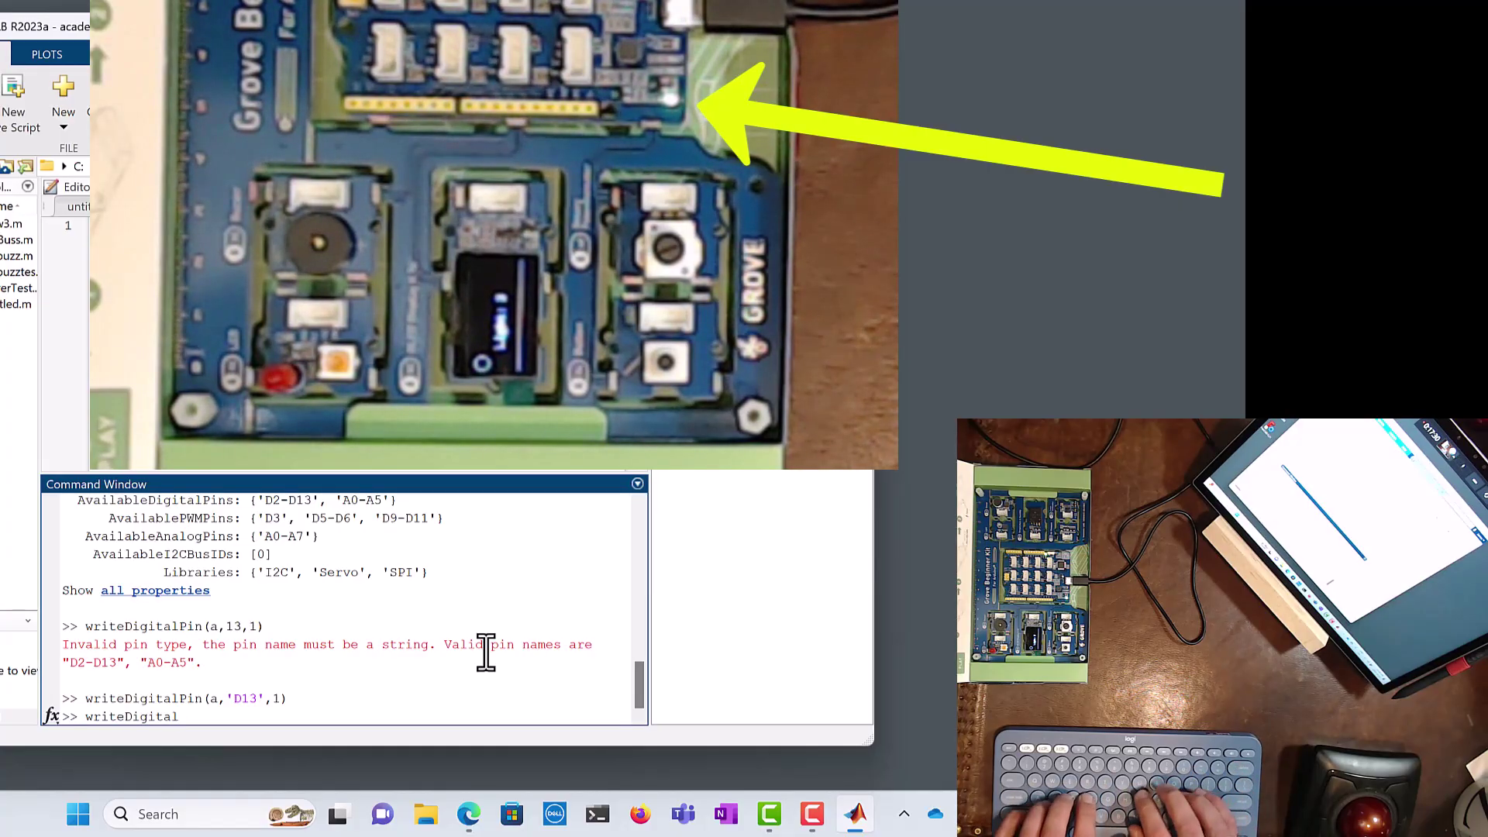
{"action": "type", "text": "Pin(a"}
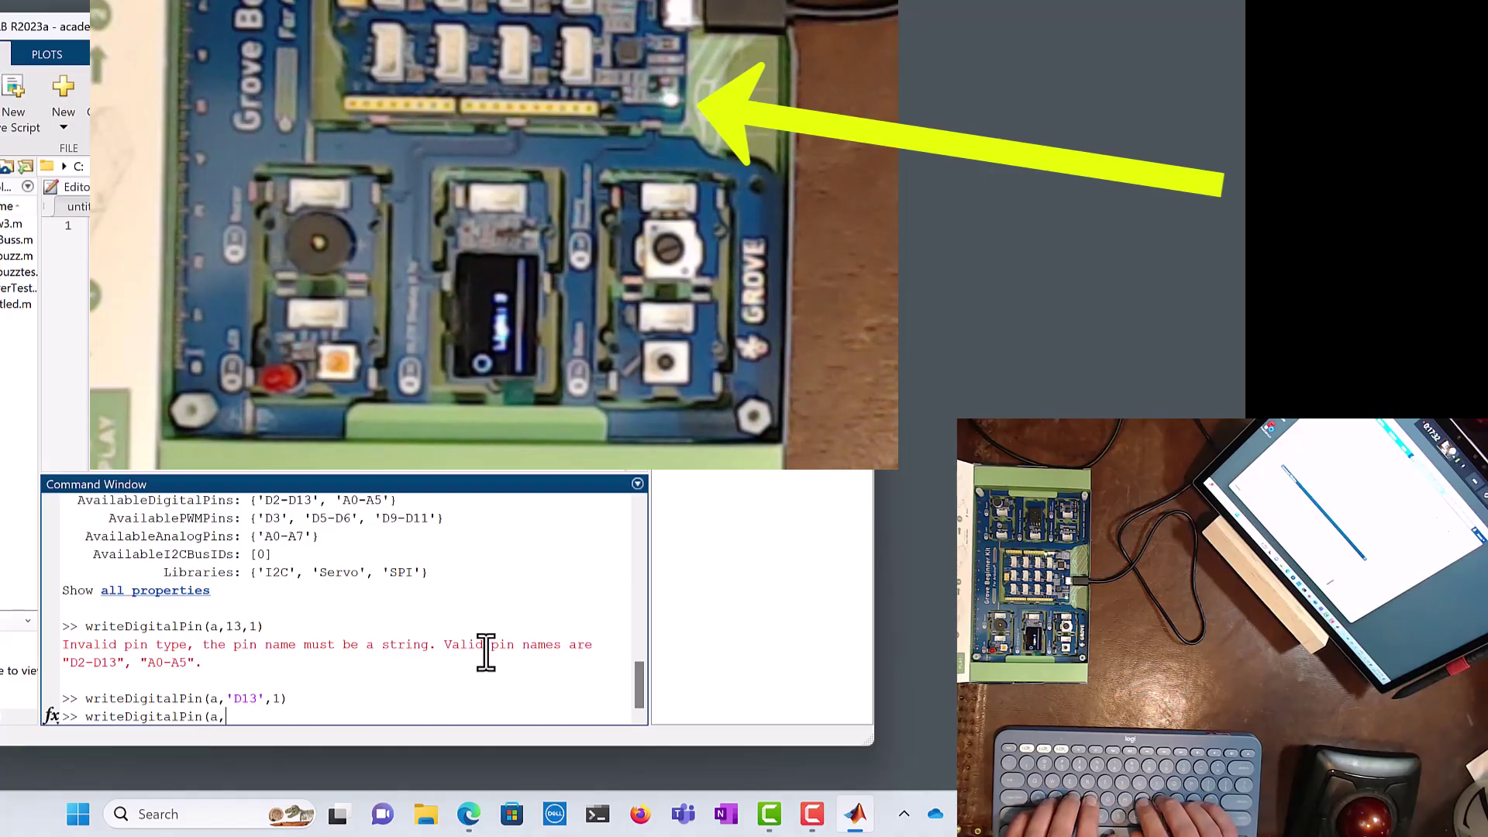
{"action": "type", "text": ",'D13',0"}
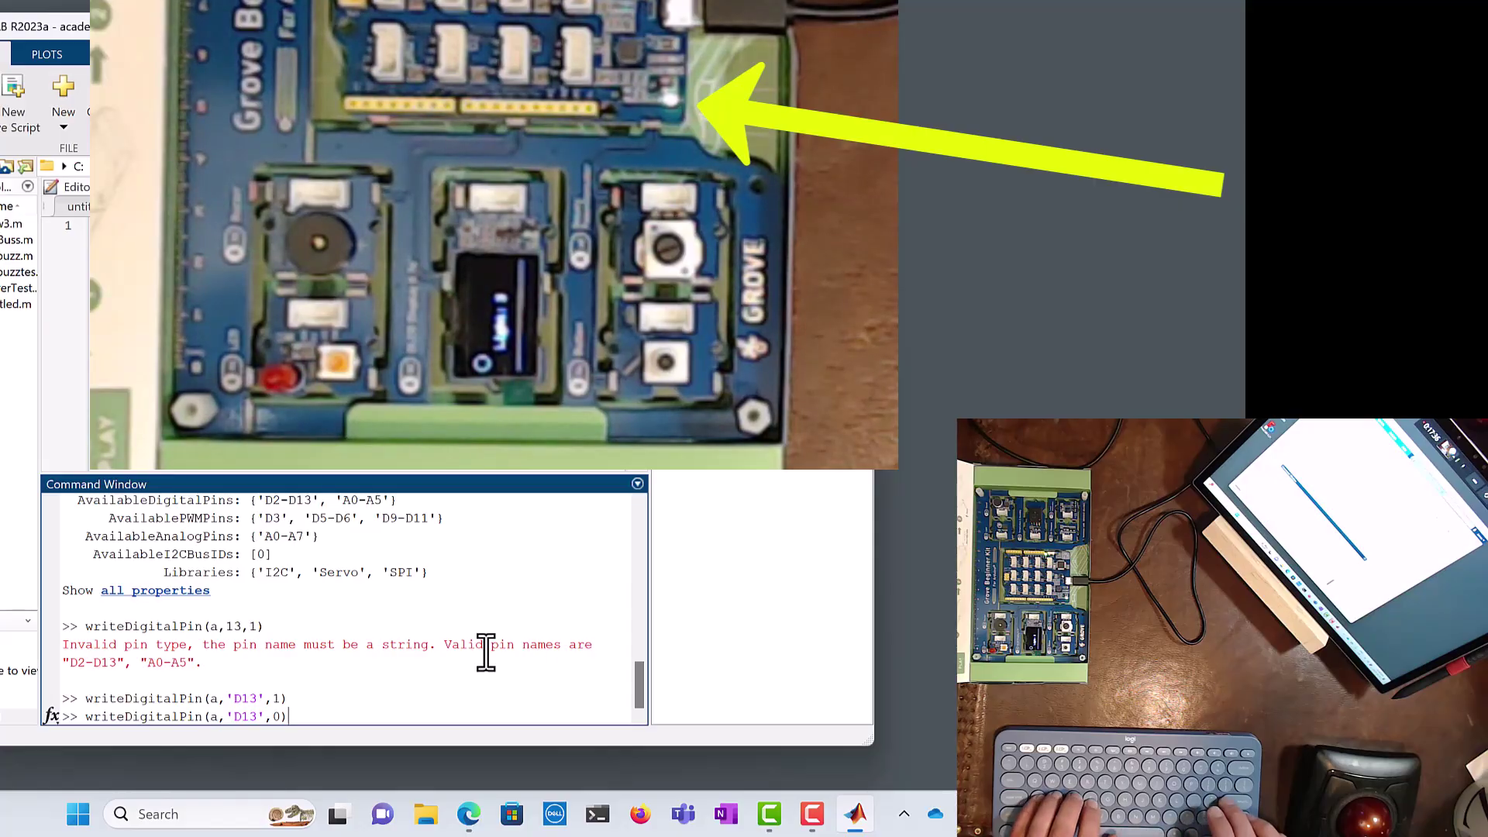
{"action": "key", "text": "Return"}
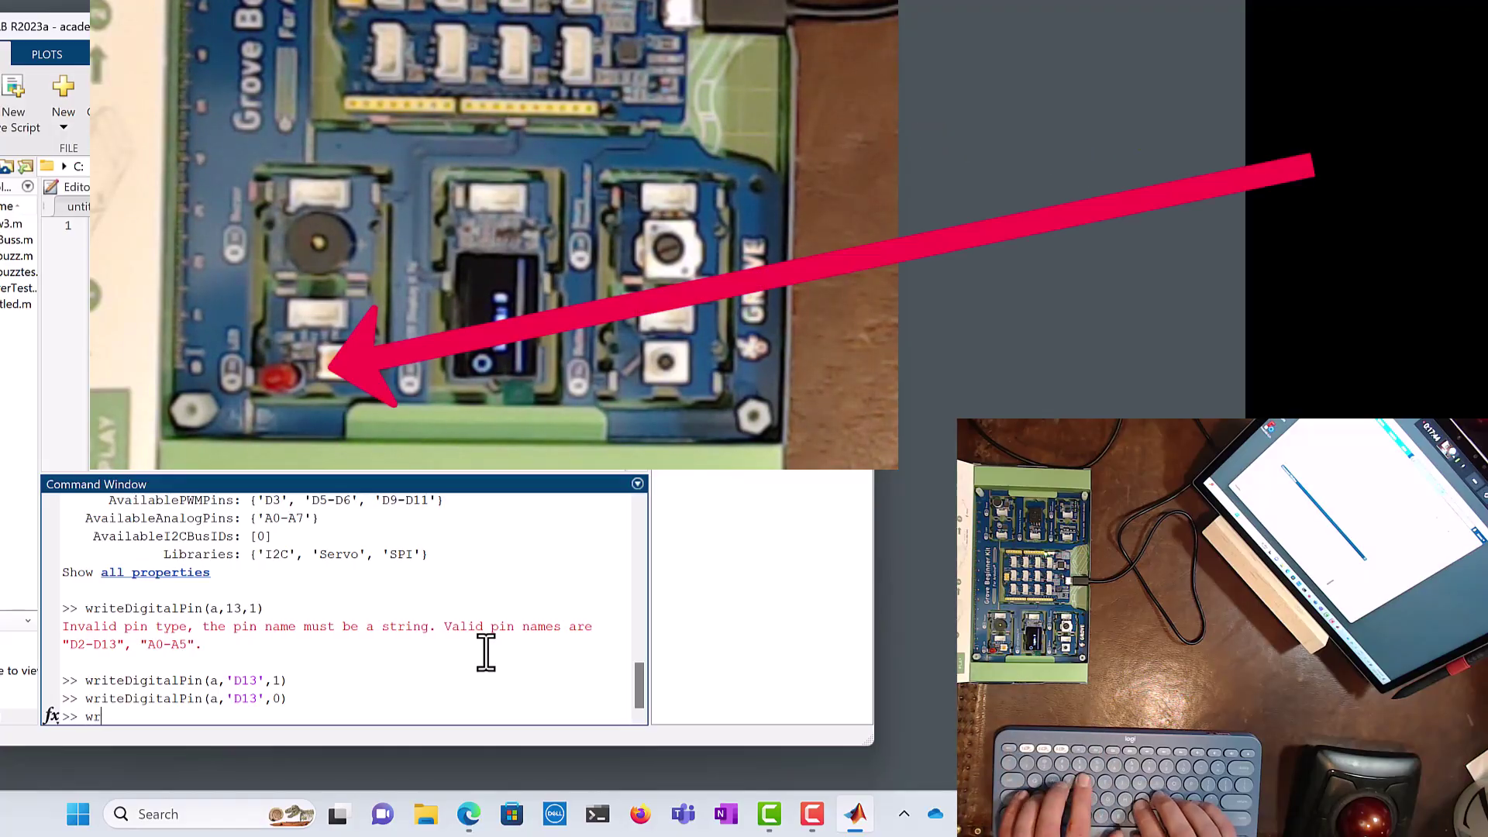
Step: Run writeDigitalPin(a,'D4',1) to light the red LED on pin D4
{"action": "type", "text": "writeDigt"}
{"action": "key", "text": "BackSpace"}
{"action": "type", "text": "italPin(a,'D"}
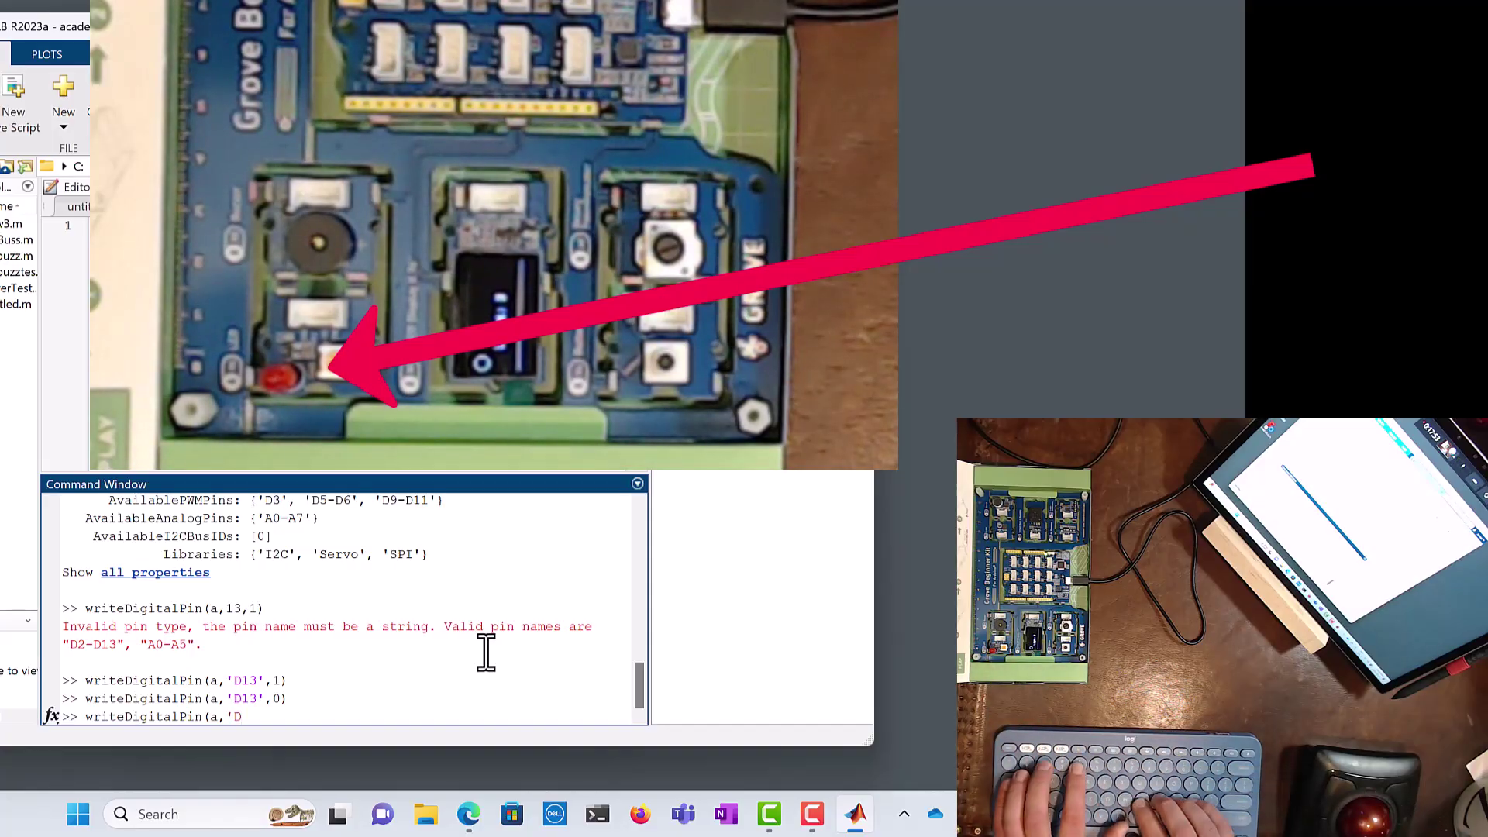
{"action": "type", "text": "4',1"}
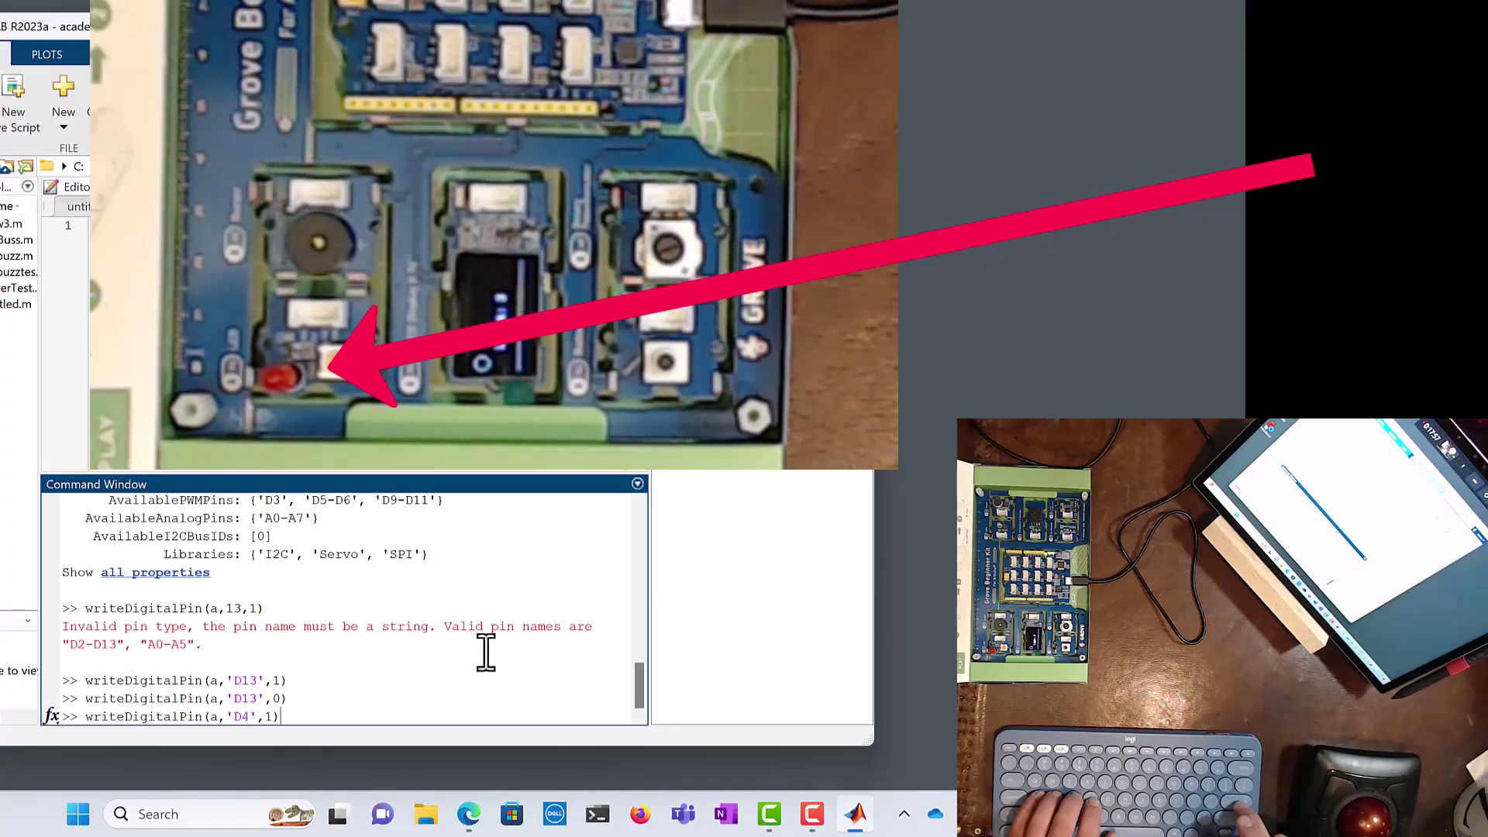
{"action": "type", "text": ")"}
{"action": "key", "text": "Return"}
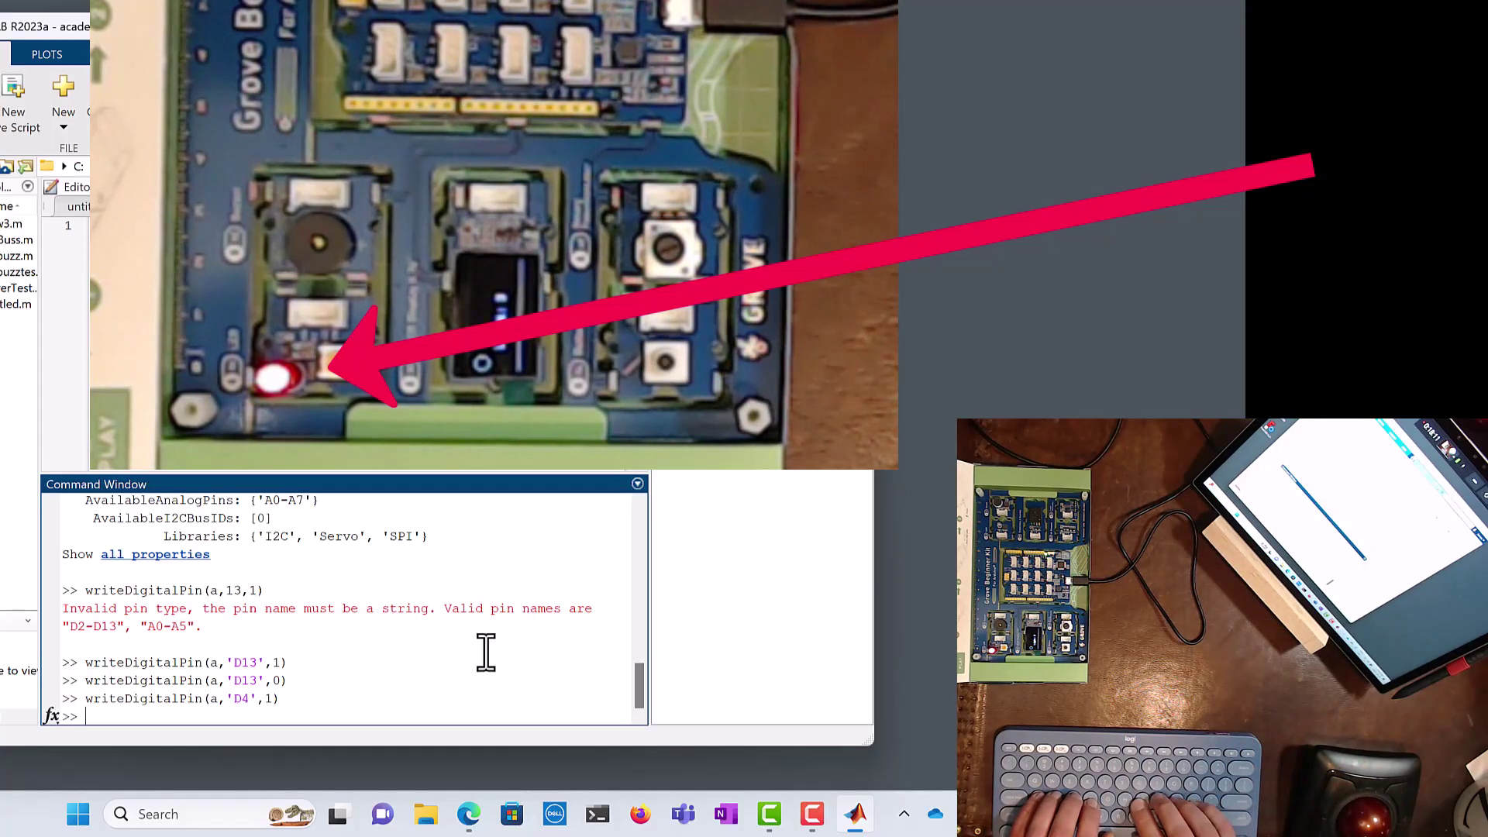
Step: Run writeDigitalPin(a,'D4',0) to switch the D4 red LED off
{"action": "type", "text": "wri"}
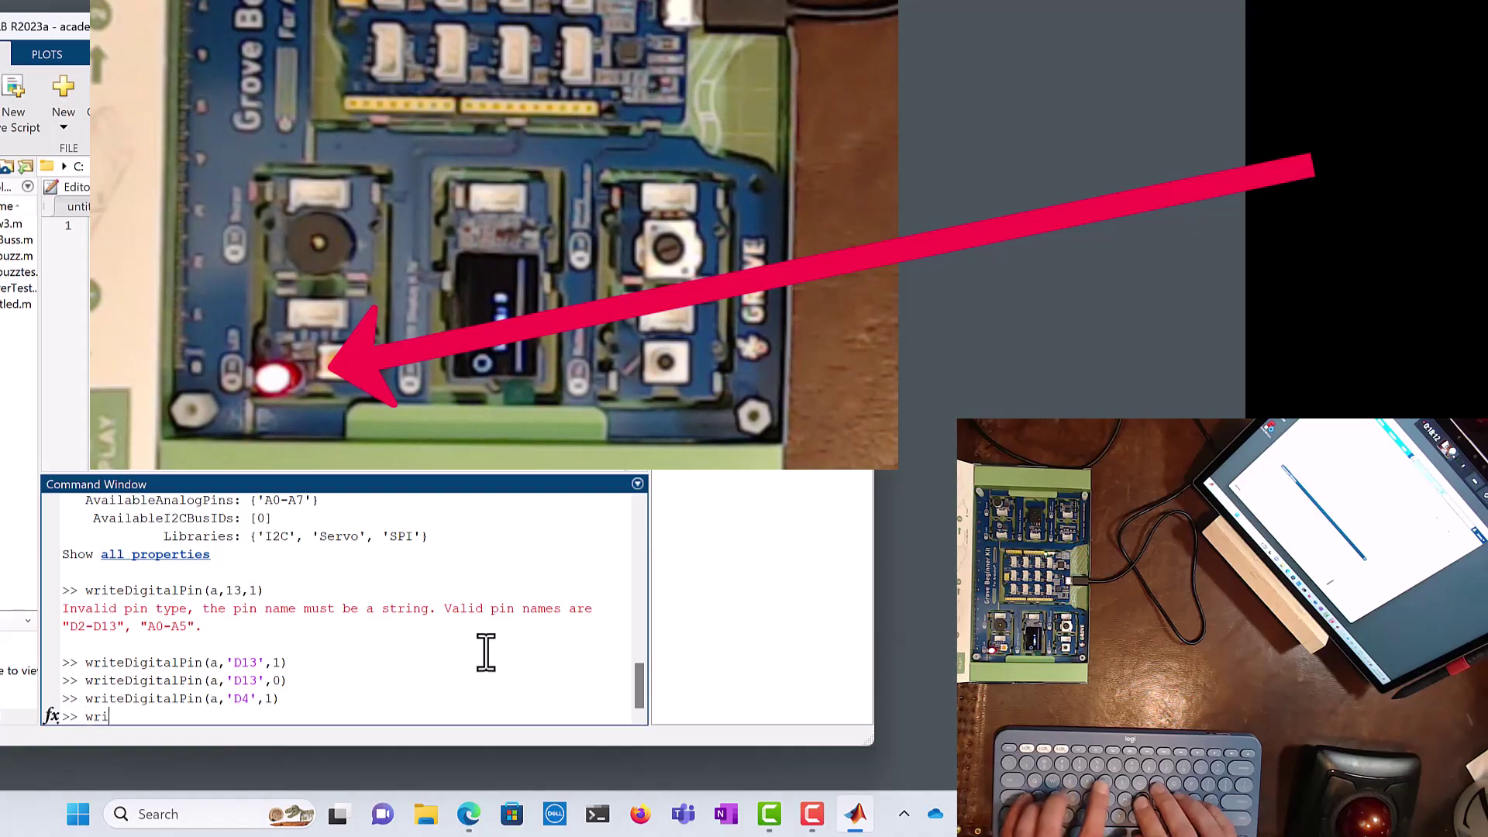
{"action": "type", "text": "teDigitalPin(a,'"}
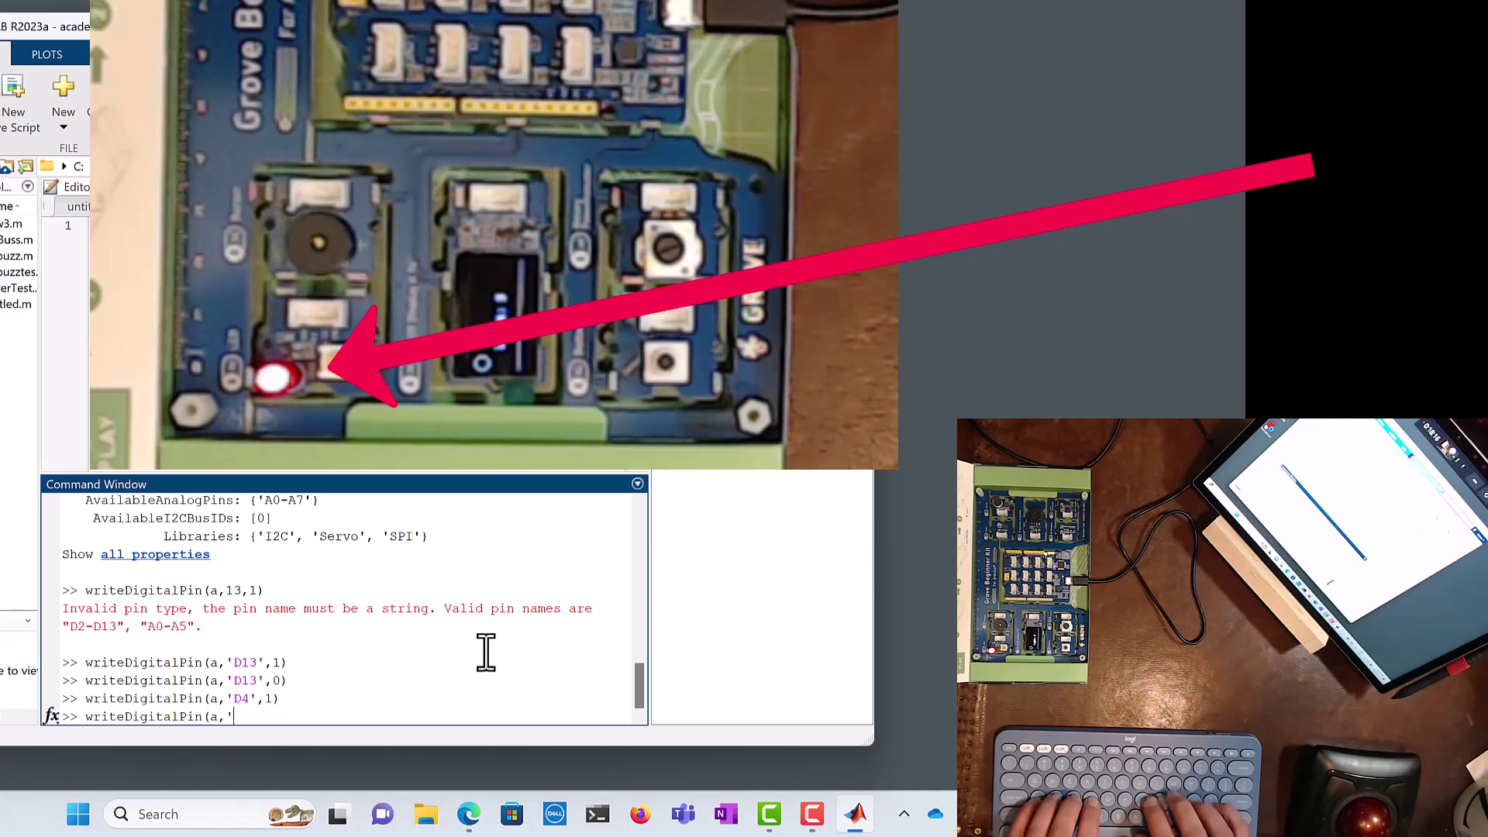
{"action": "type", "text": "D4',"}
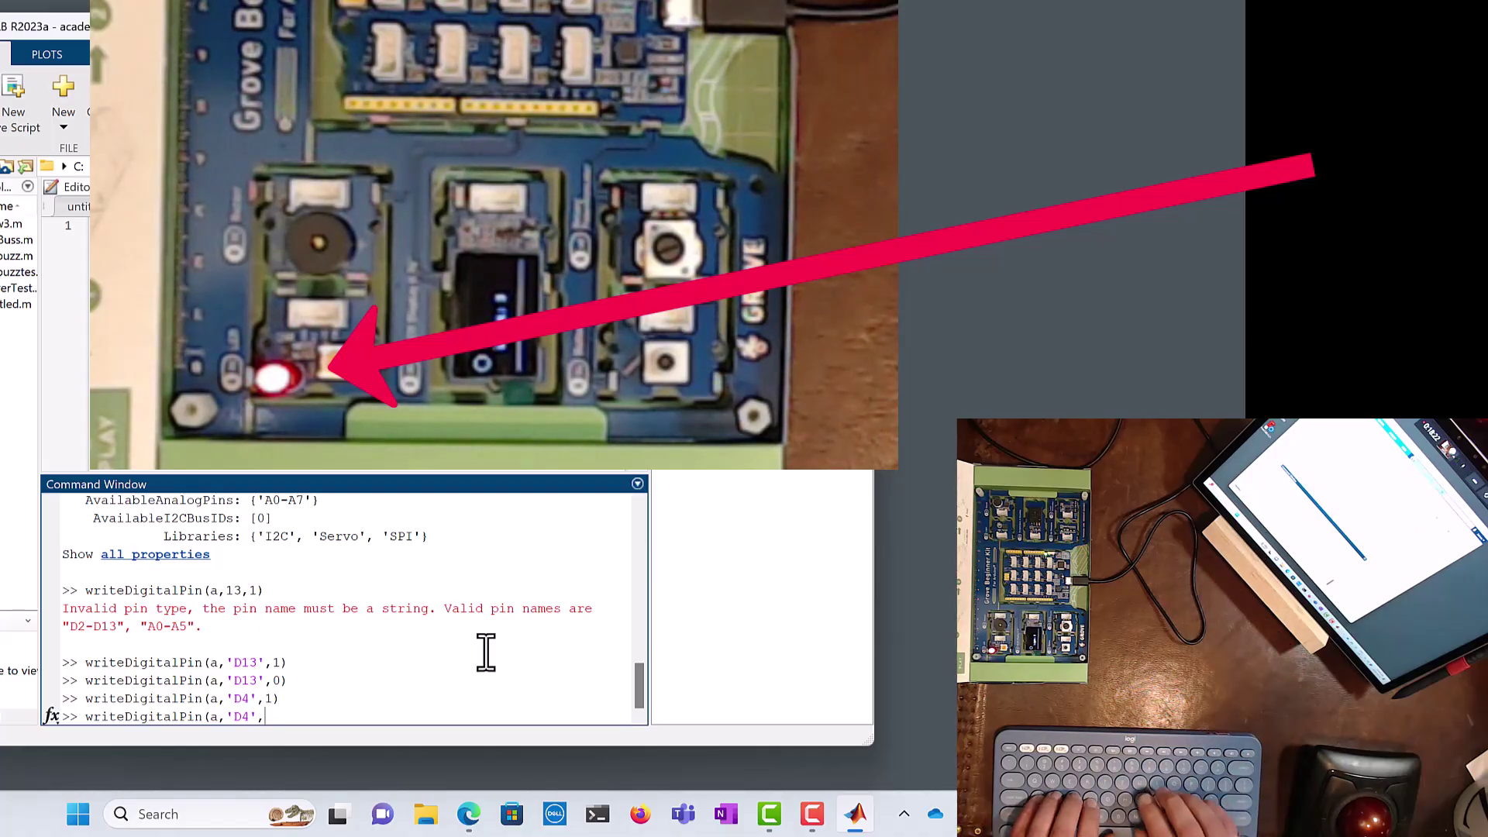
{"action": "type", "text": "0)"}
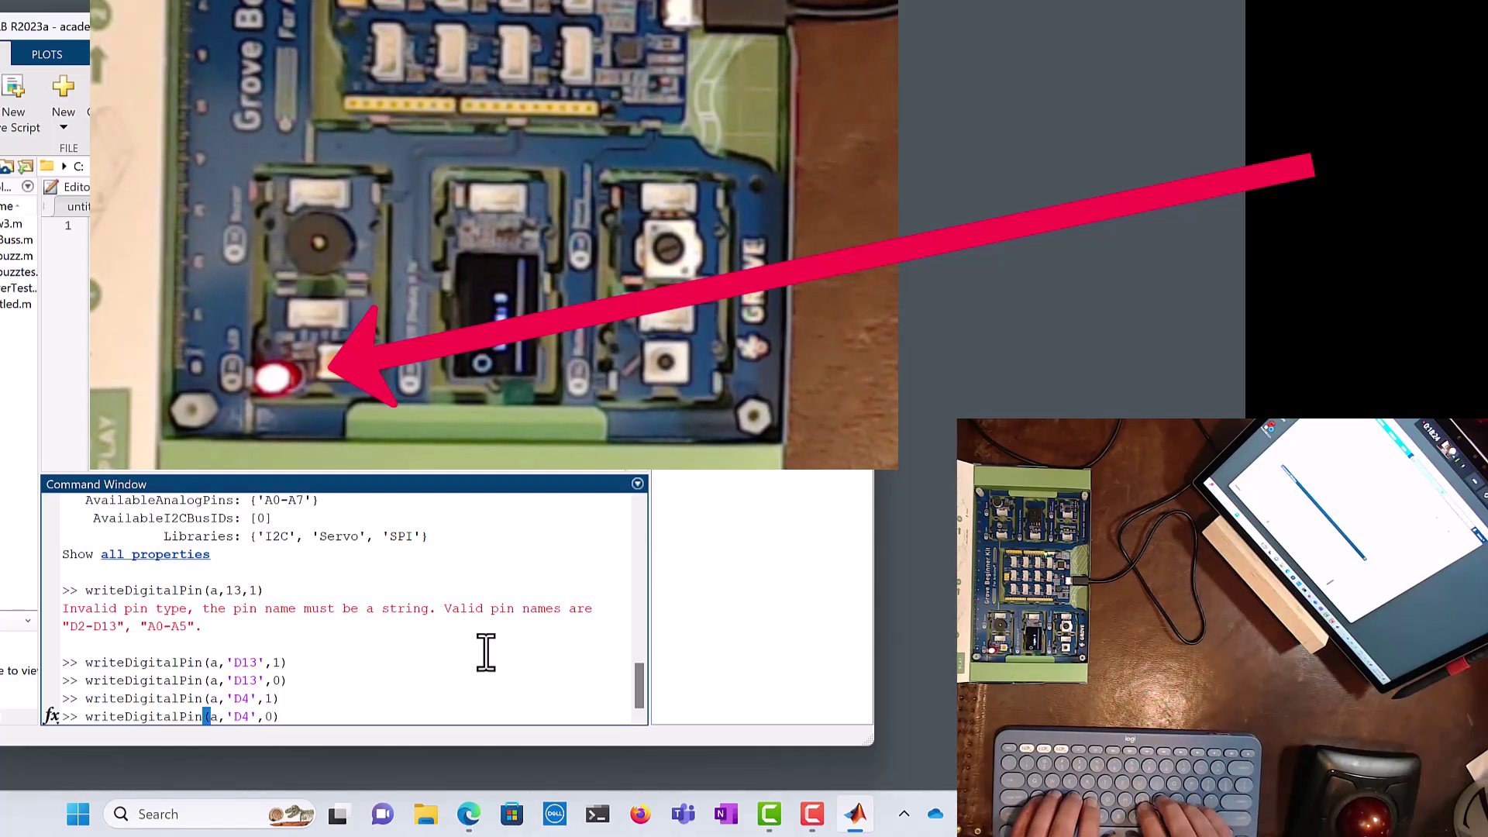
{"action": "key", "text": "Return"}
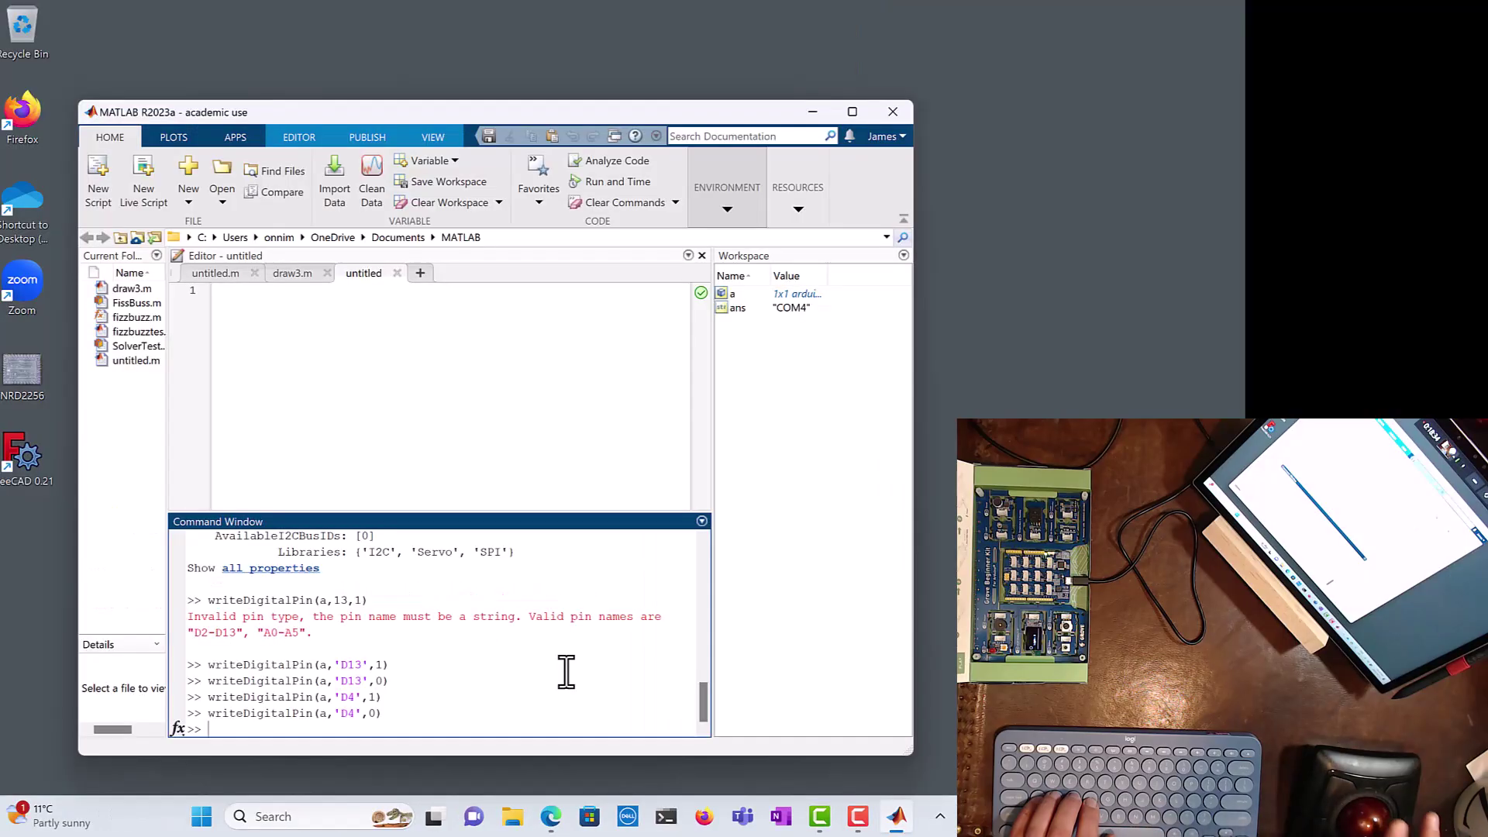
Step: Return to Edge and scroll the Grove Beginner Kit For Arduino wiki page to its top
{"action": "left_click", "coordinate": [552, 818]}
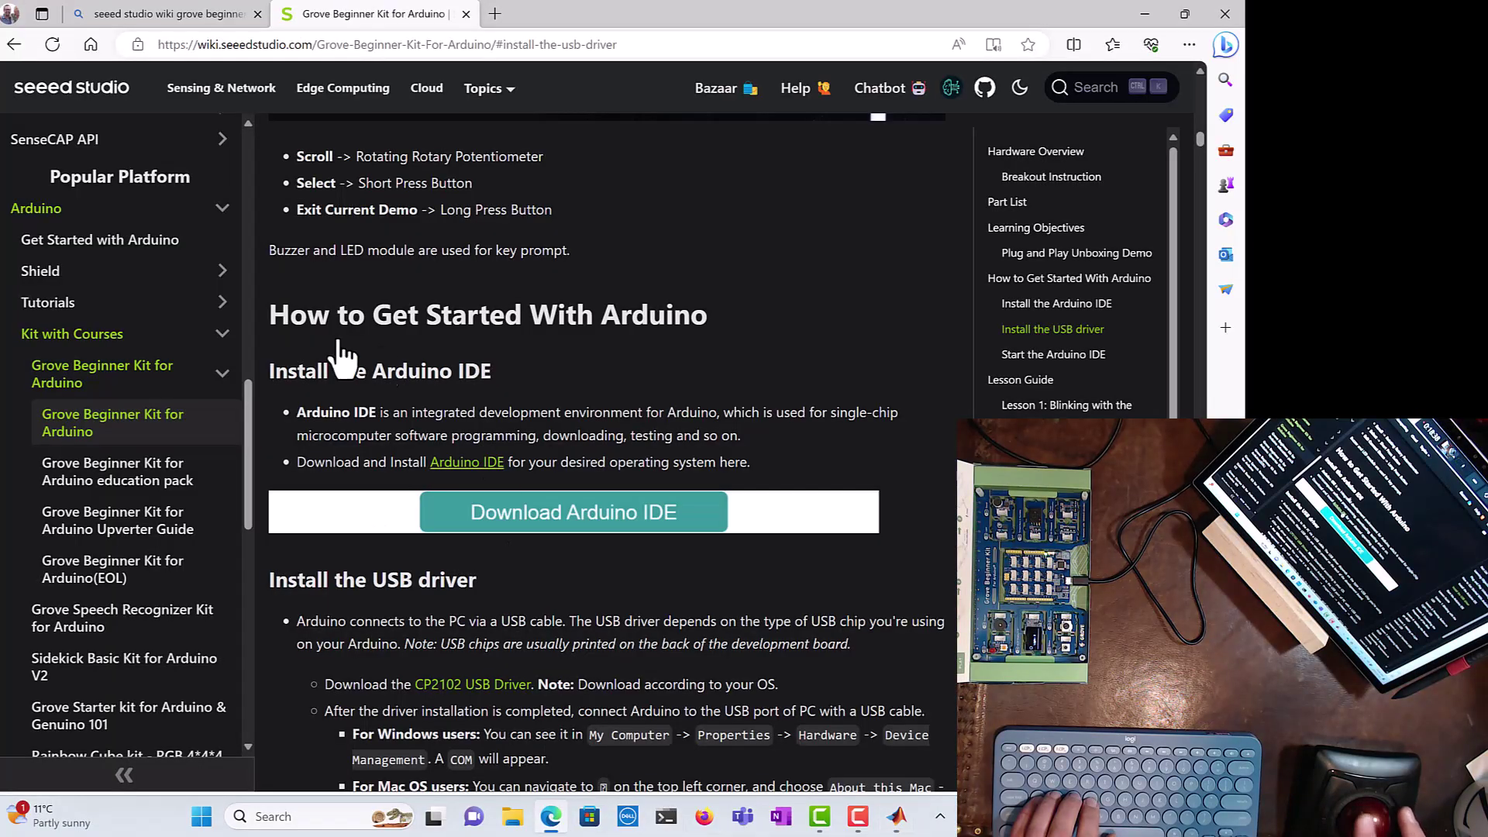
{"action": "scroll", "coordinate": [349, 282], "scroll_direction": "down", "scroll_amount": 12}
{"action": "scroll", "coordinate": [348, 282], "scroll_direction": "up", "scroll_amount": 20}
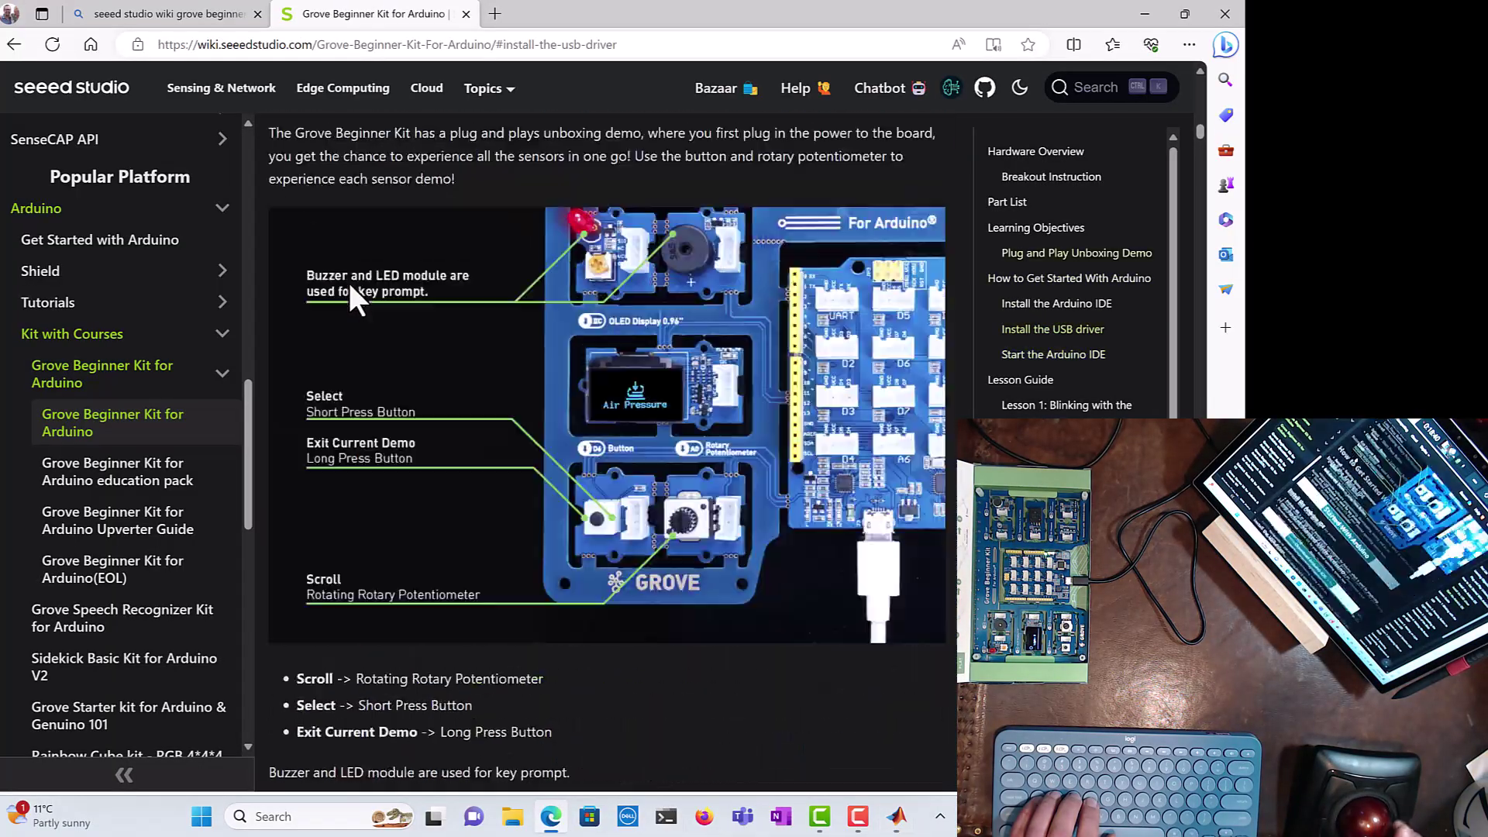
{"action": "scroll", "coordinate": [349, 282], "scroll_direction": "up", "scroll_amount": 10}
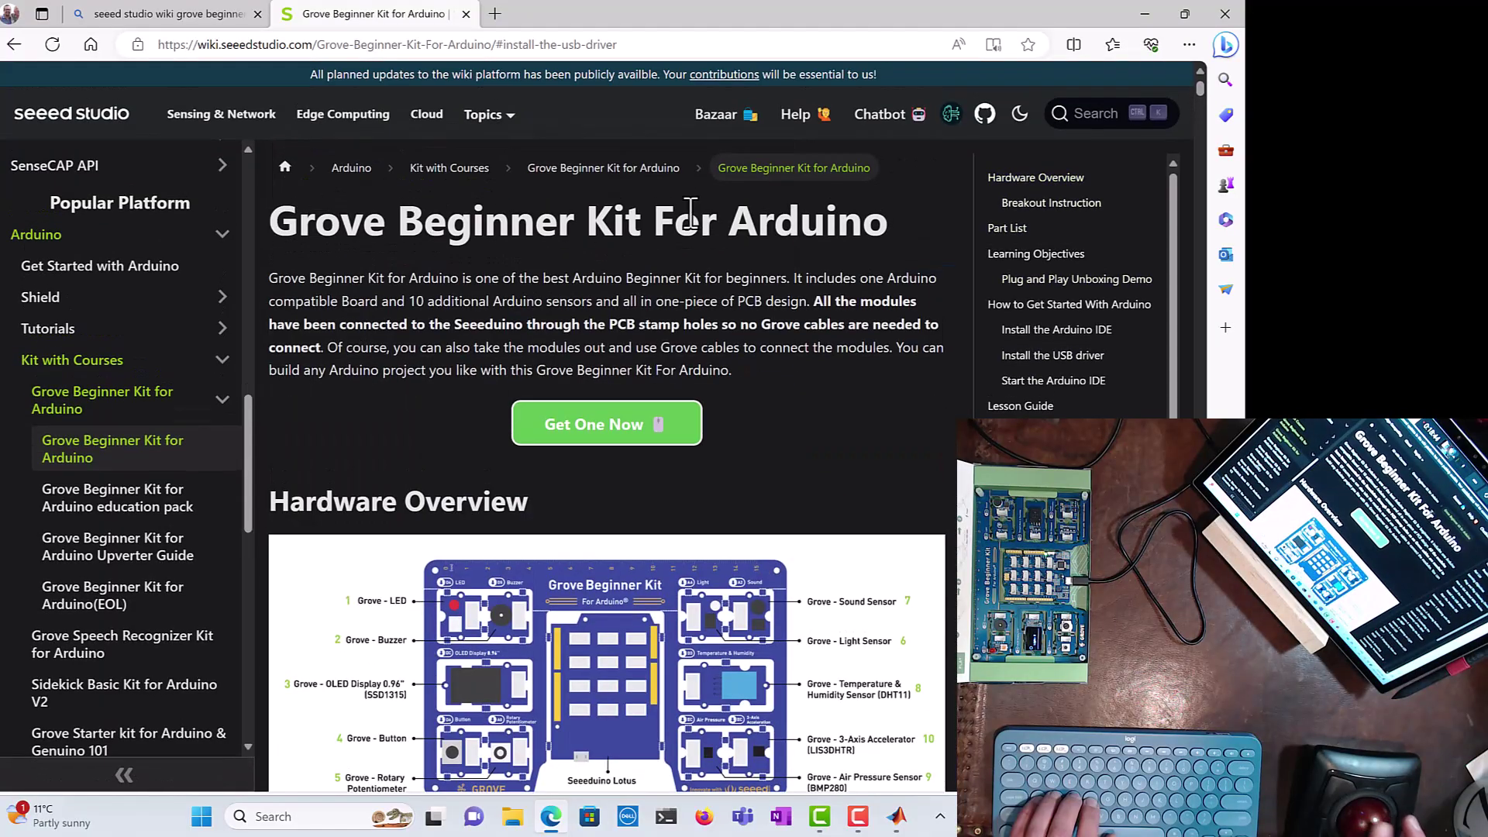
{"action": "left_click", "coordinate": [301, 44]}
{"action": "key", "text": "ctrl+a"}
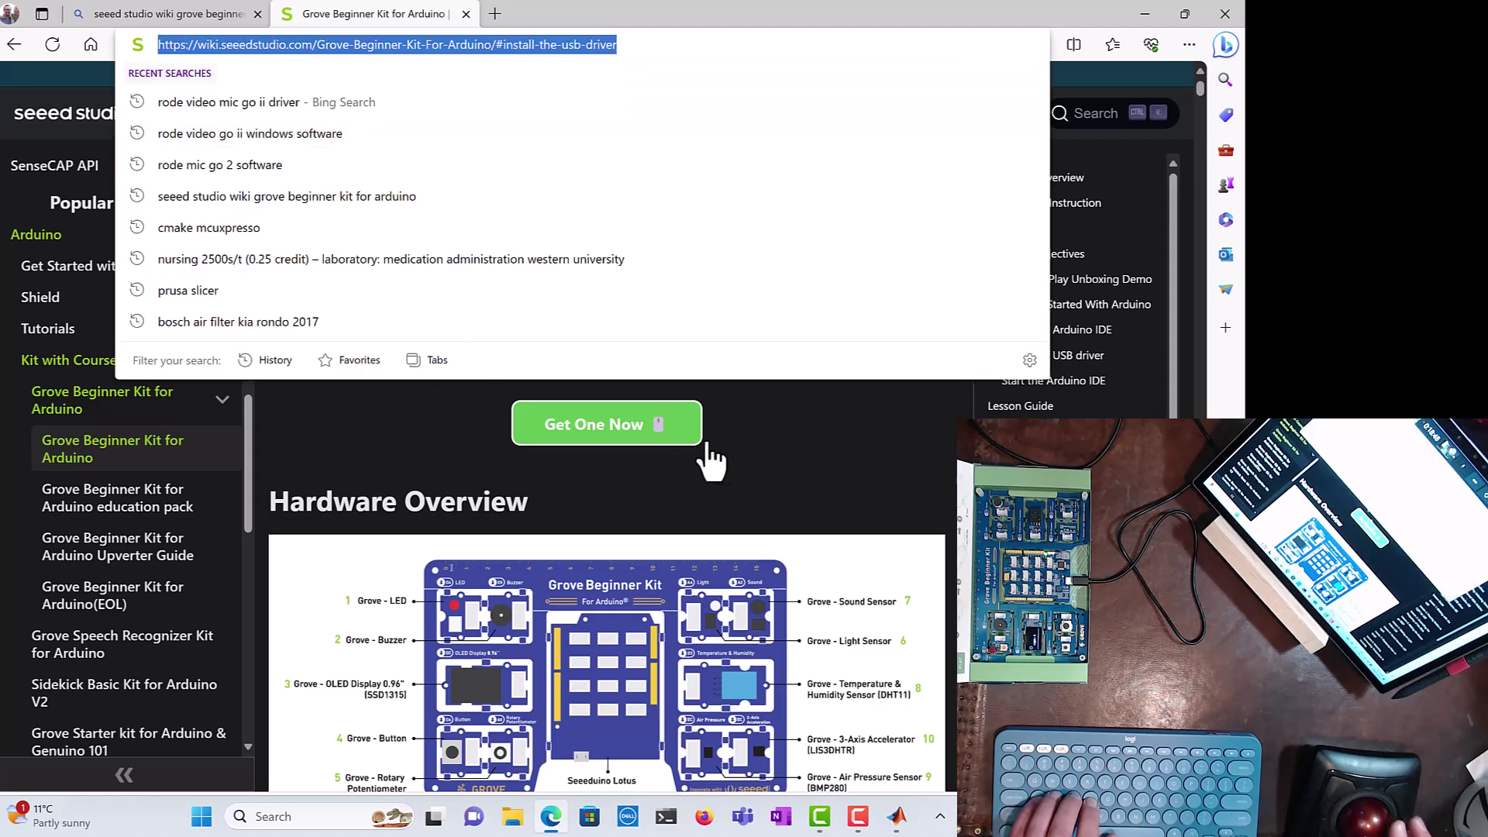
{"action": "left_click", "coordinate": [771, 453]}
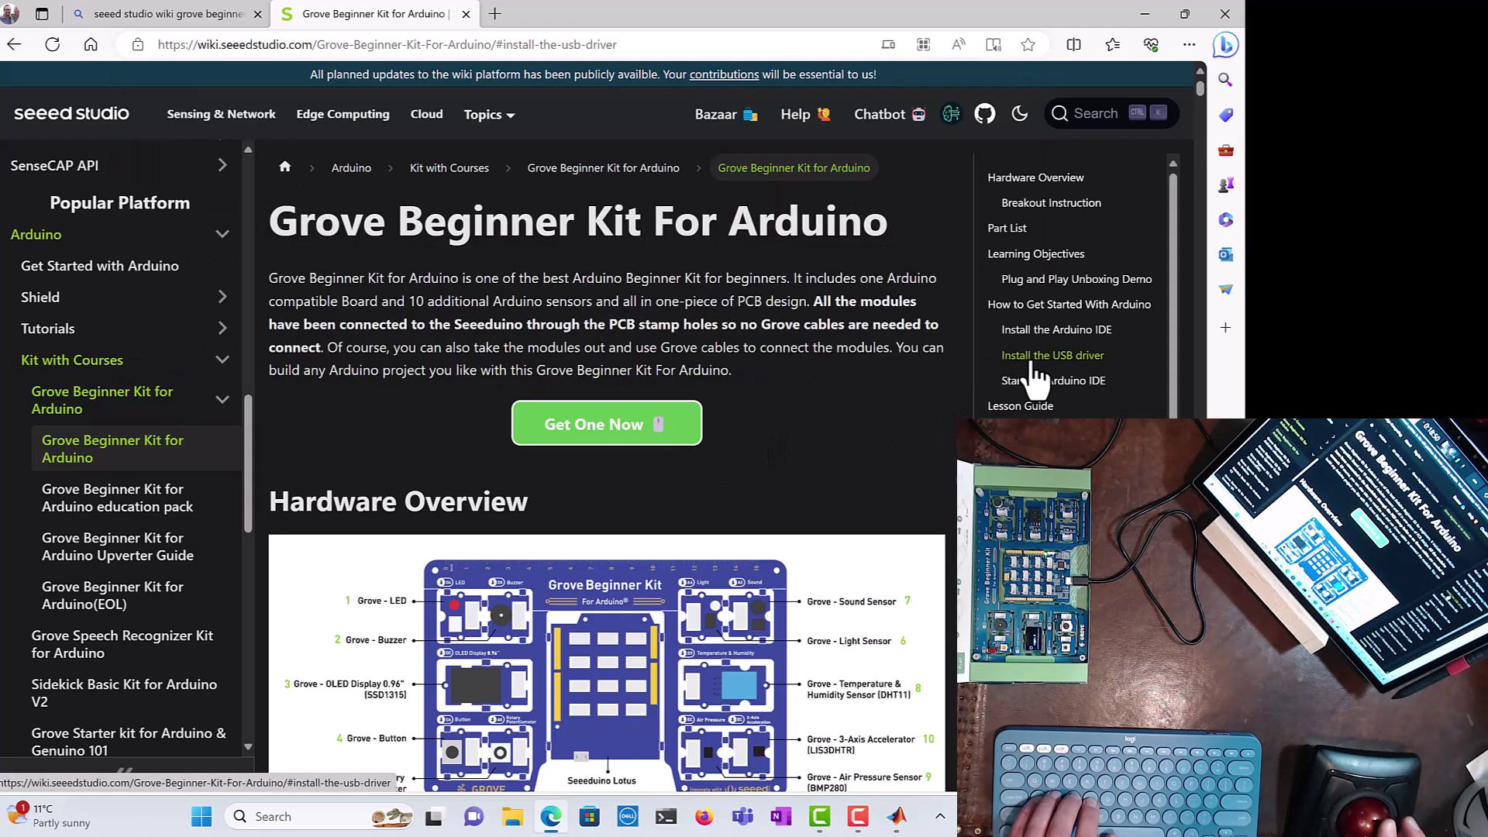
Step: Follow the CP2102 USB Driver link to Silicon Labs' CP210x VCP Drivers Downloads section
{"action": "left_click", "coordinate": [1035, 362]}
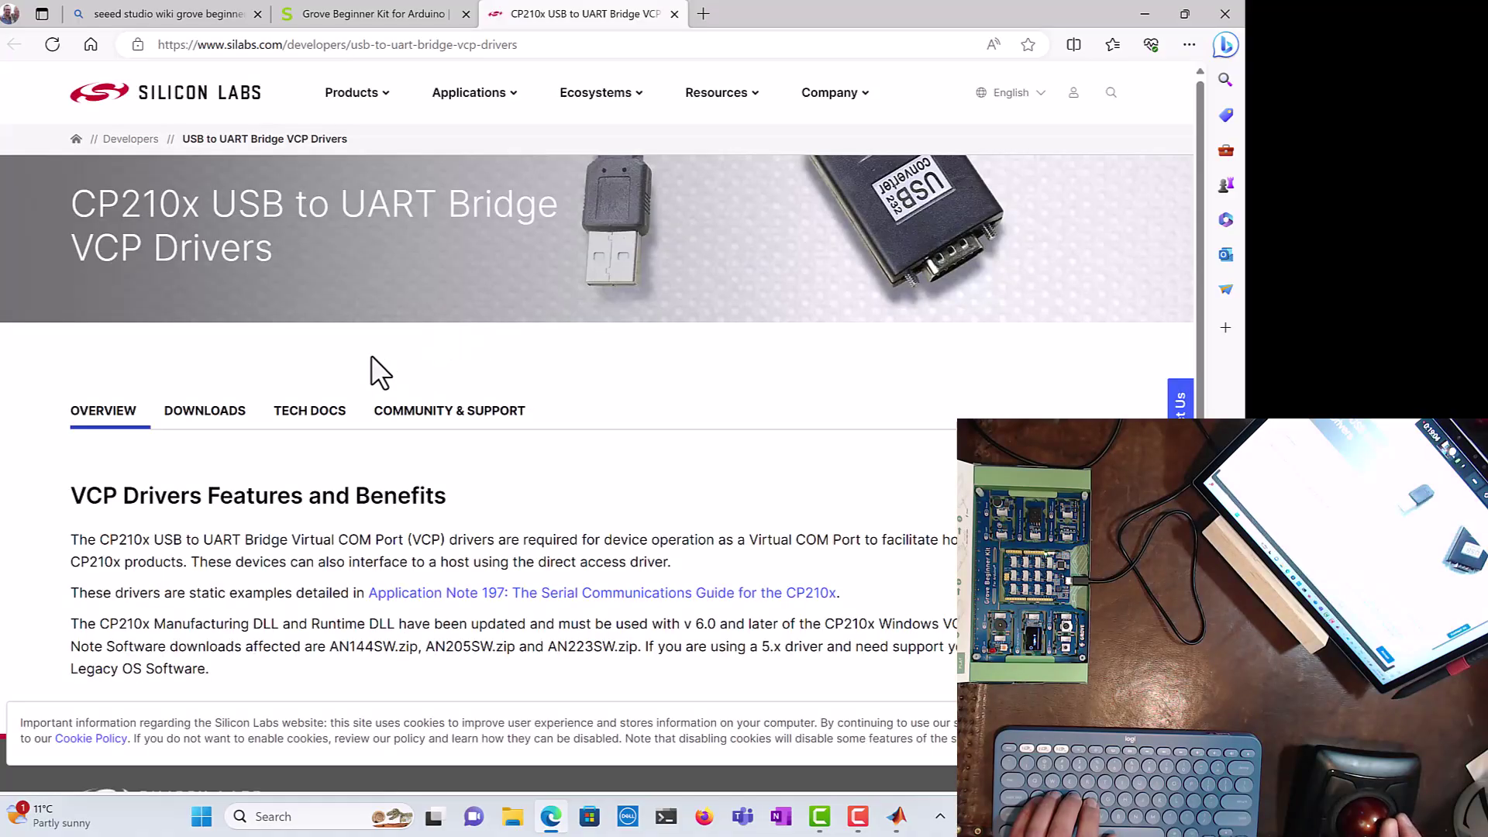
{"action": "left_click", "coordinate": [216, 418]}
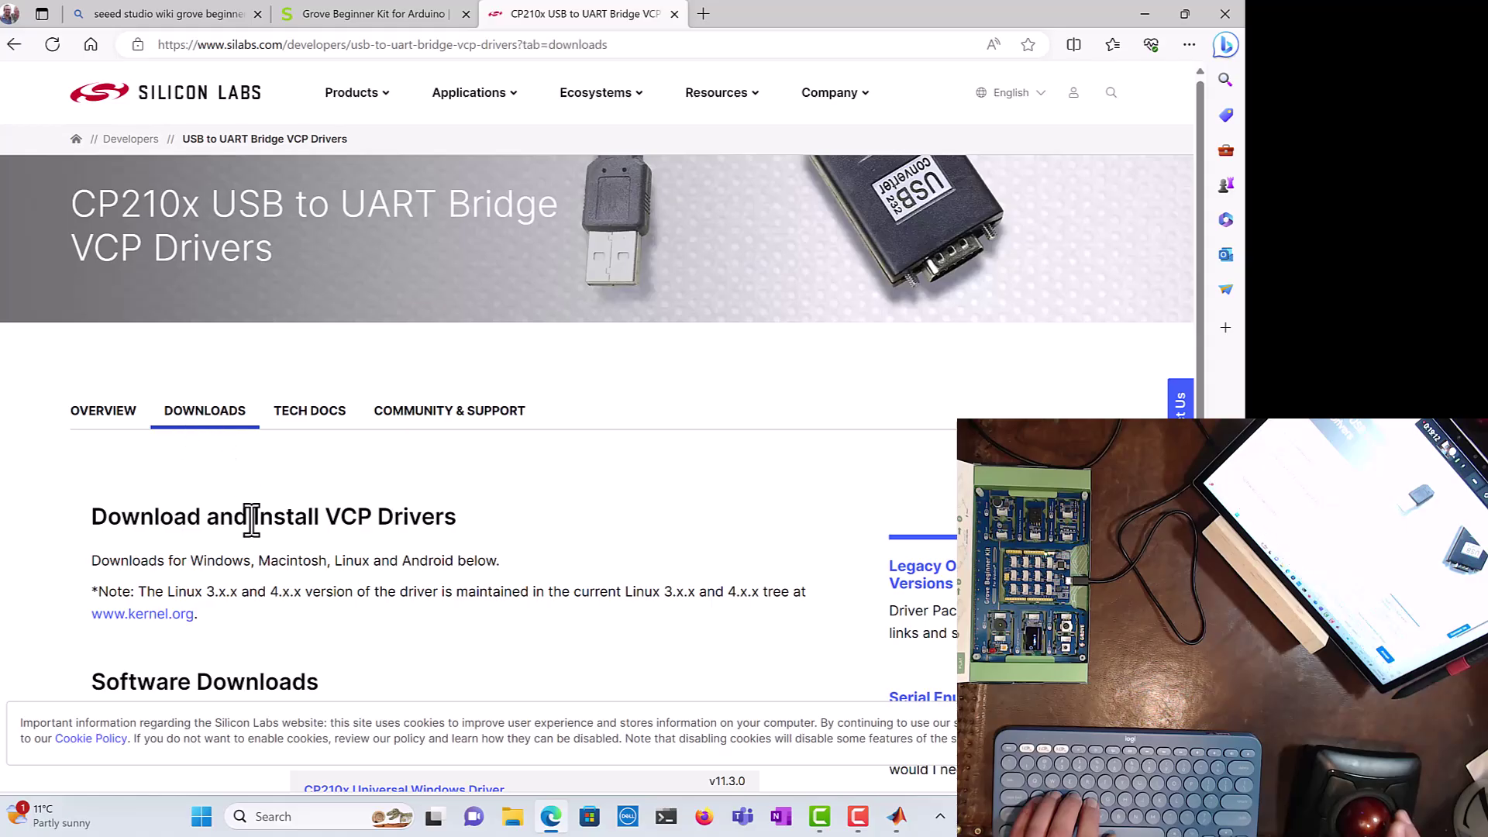
{"action": "scroll", "coordinate": [252, 518], "scroll_direction": "down", "scroll_amount": 9}
{"action": "scroll", "coordinate": [252, 528], "scroll_direction": "up", "scroll_amount": 5}
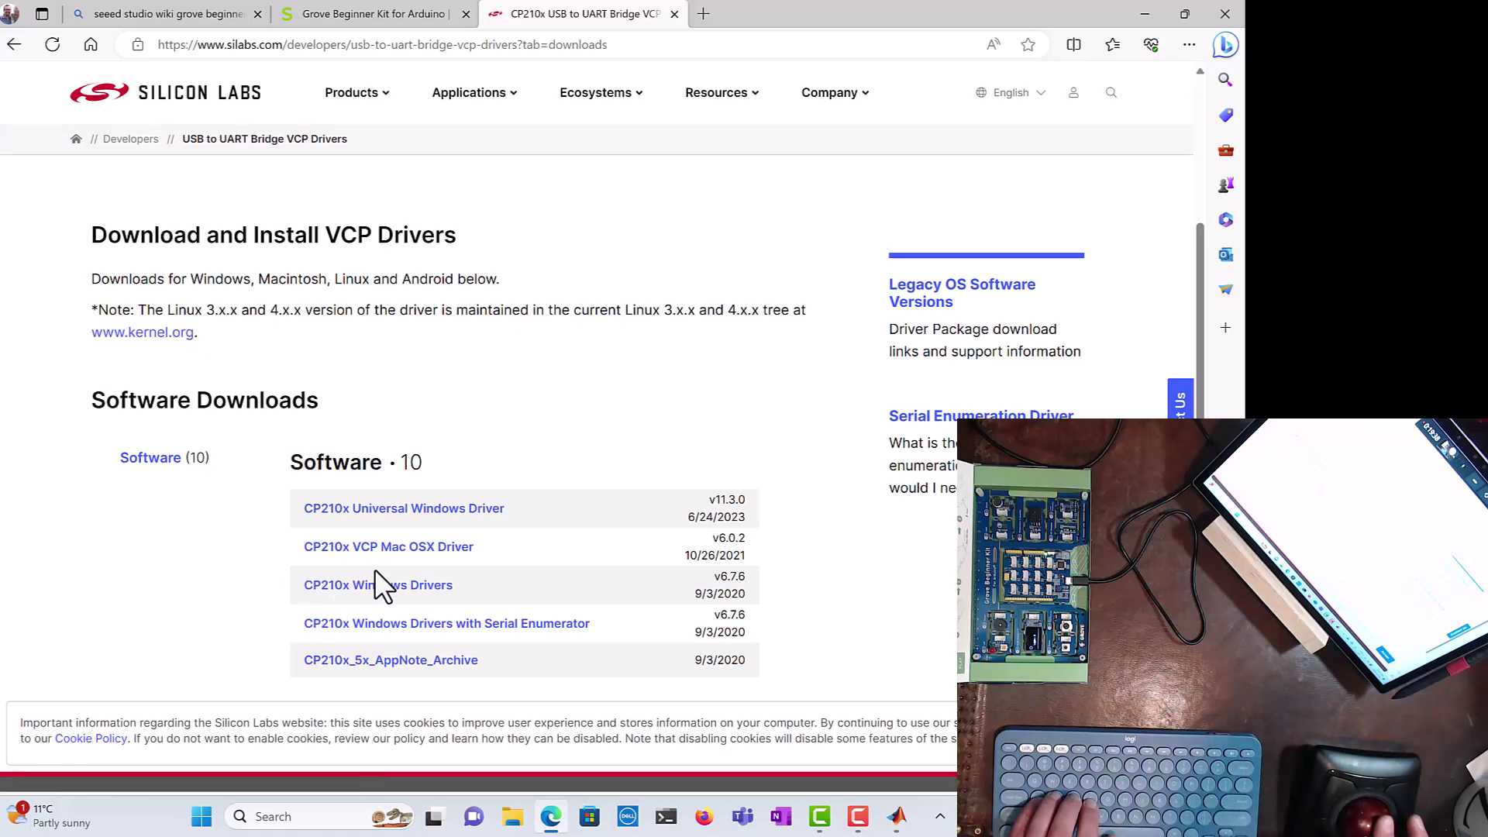
{"action": "scroll", "coordinate": [393, 612], "scroll_direction": "up", "scroll_amount": 1}
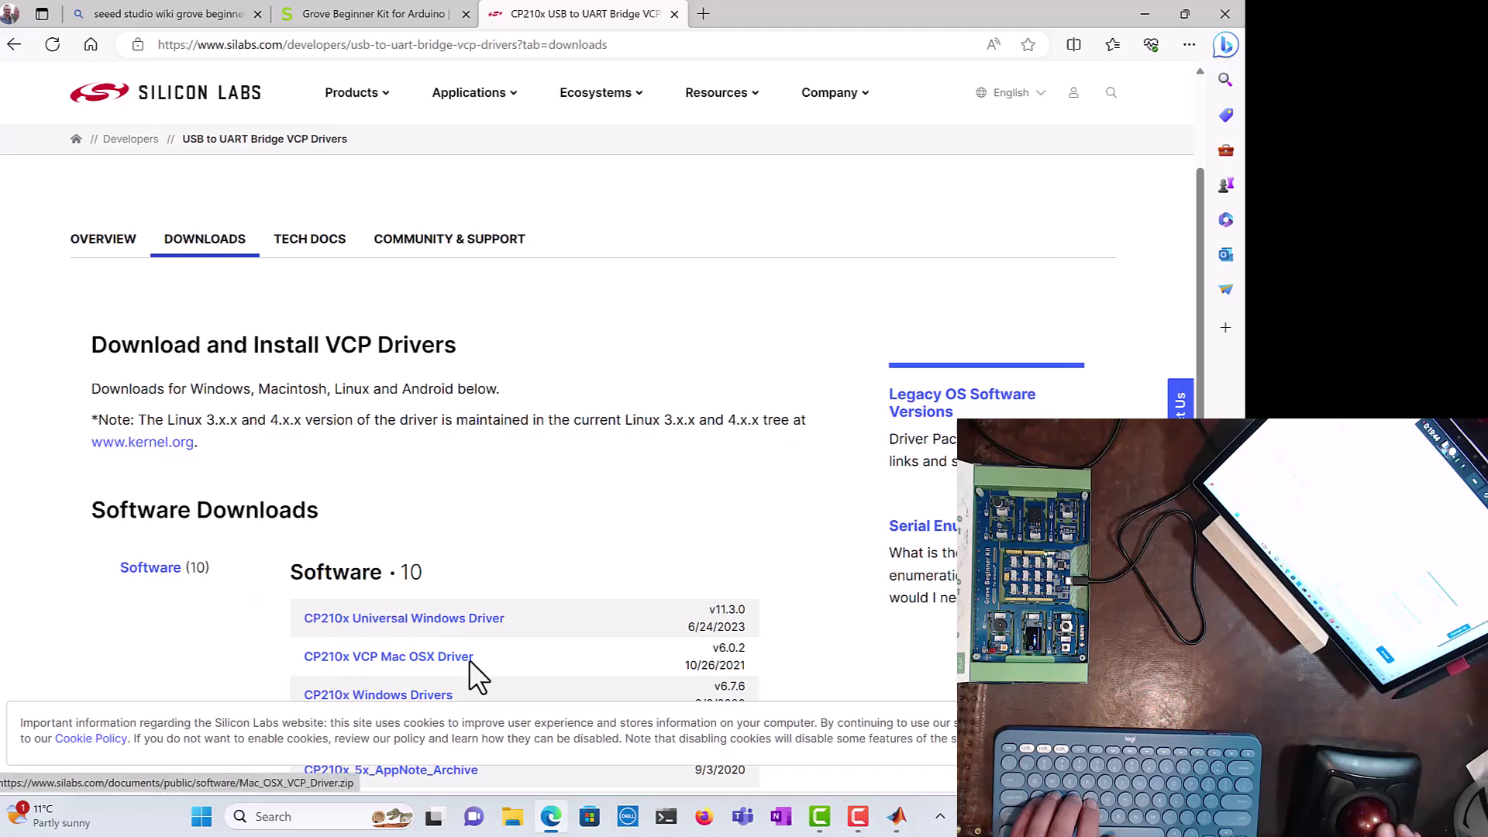
Step: Expand Software Downloads with 'Show 5 more Software' to list all 10 CP210x drivers
{"action": "scroll", "coordinate": [477, 667], "scroll_direction": "up", "scroll_amount": 2}
{"action": "scroll", "coordinate": [481, 653], "scroll_direction": "down", "scroll_amount": 3}
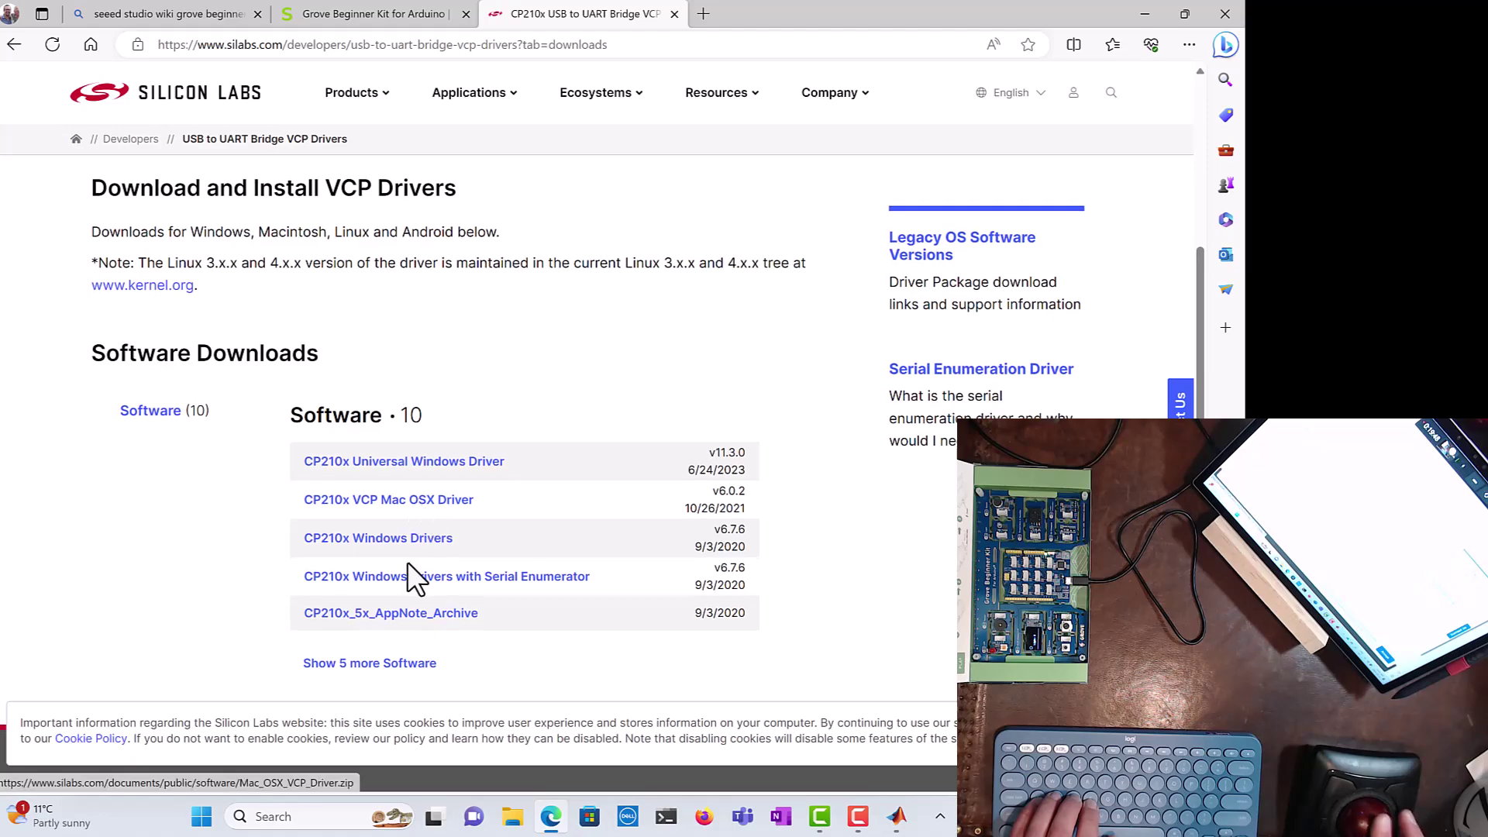
{"action": "left_click", "coordinate": [372, 664]}
{"action": "scroll", "coordinate": [497, 624], "scroll_direction": "down", "scroll_amount": 4}
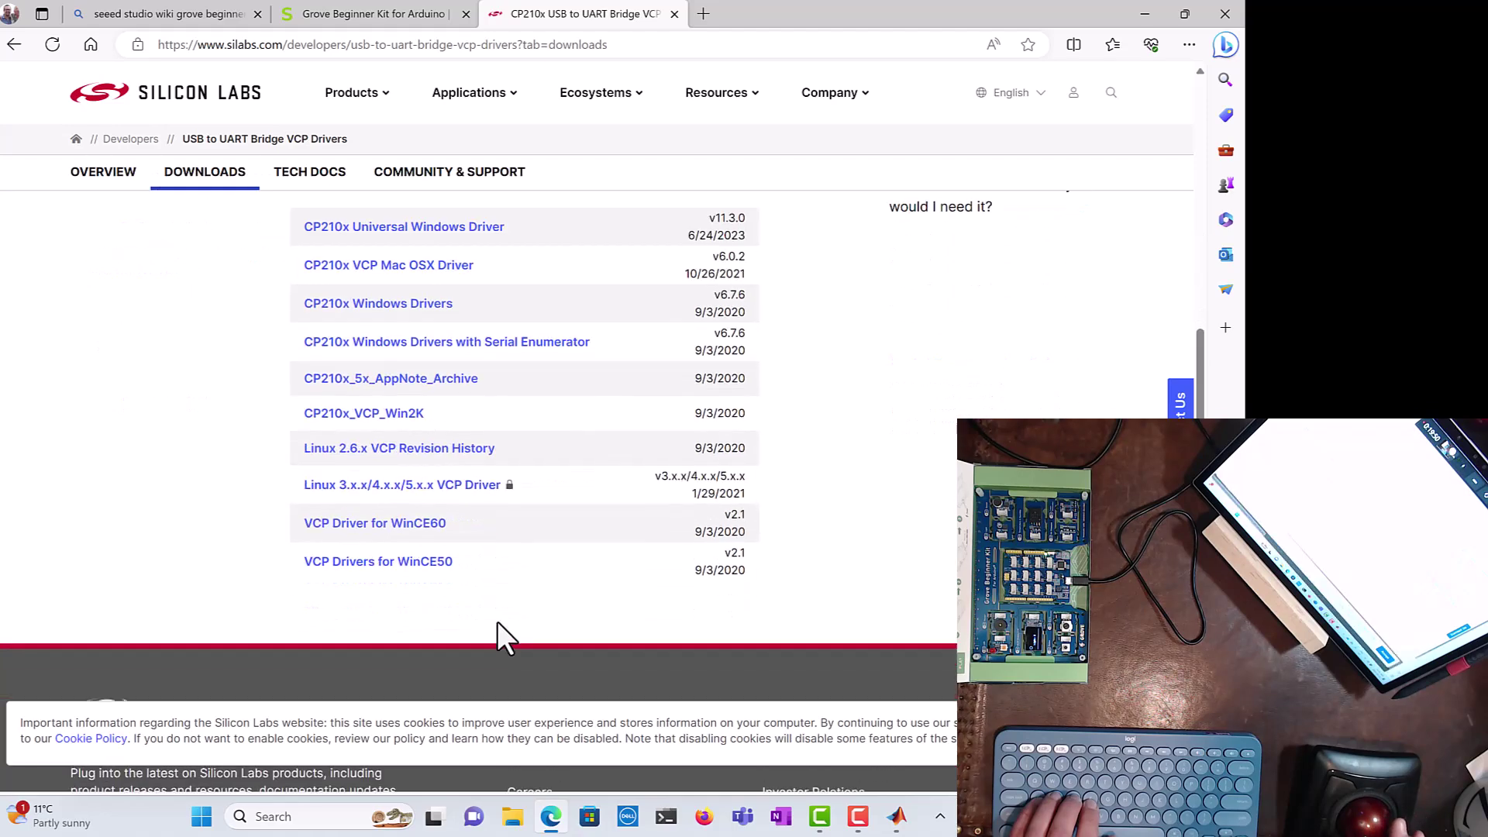
{"action": "scroll", "coordinate": [498, 622], "scroll_direction": "up", "scroll_amount": 4}
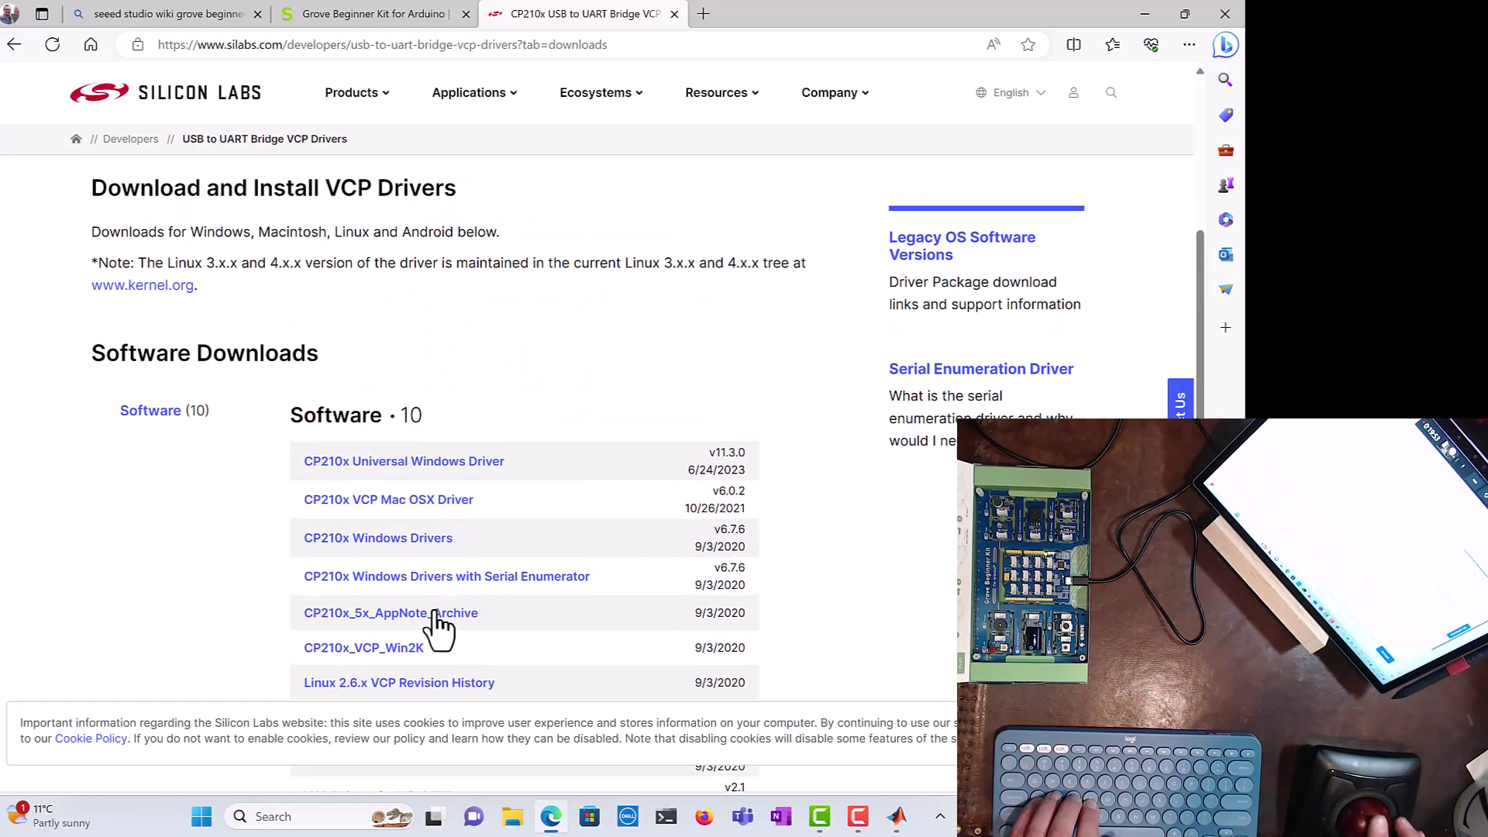